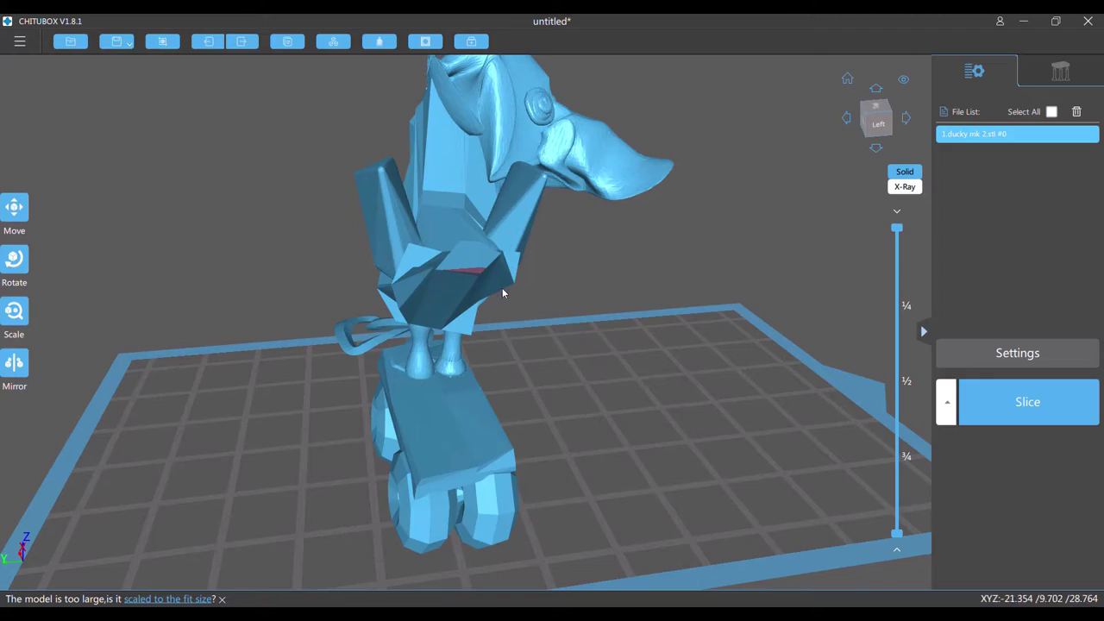
# Scale the duck model proportionally to a Z height of 43 mm with the ratio locked.
pyautogui.moveTo(571, 315); pyautogui.dragTo(268, 337)
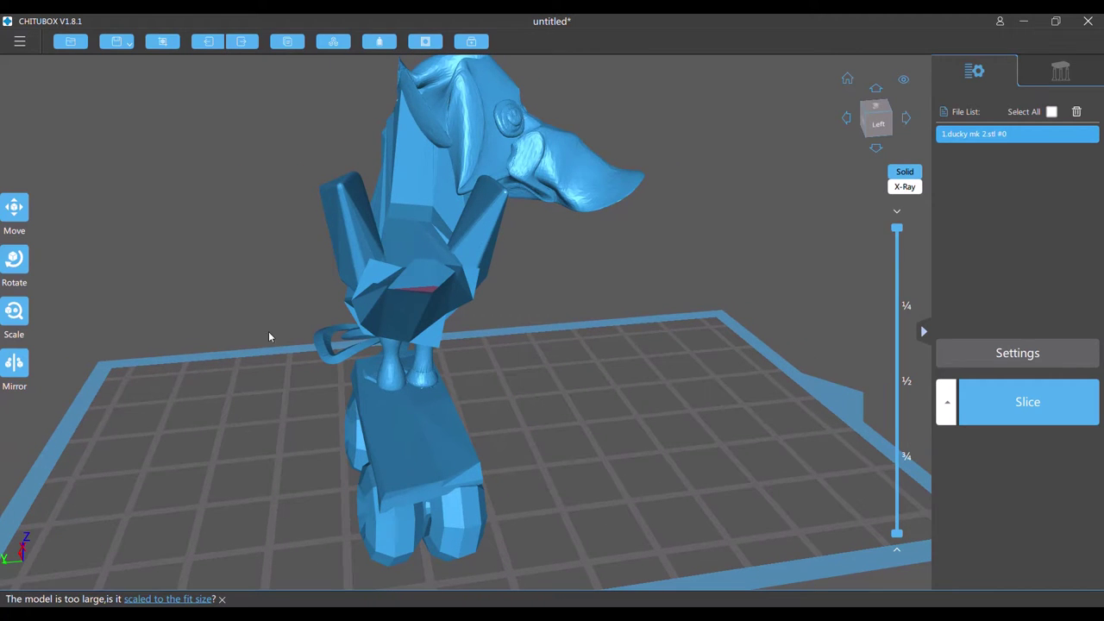
pyautogui.click(15, 312)
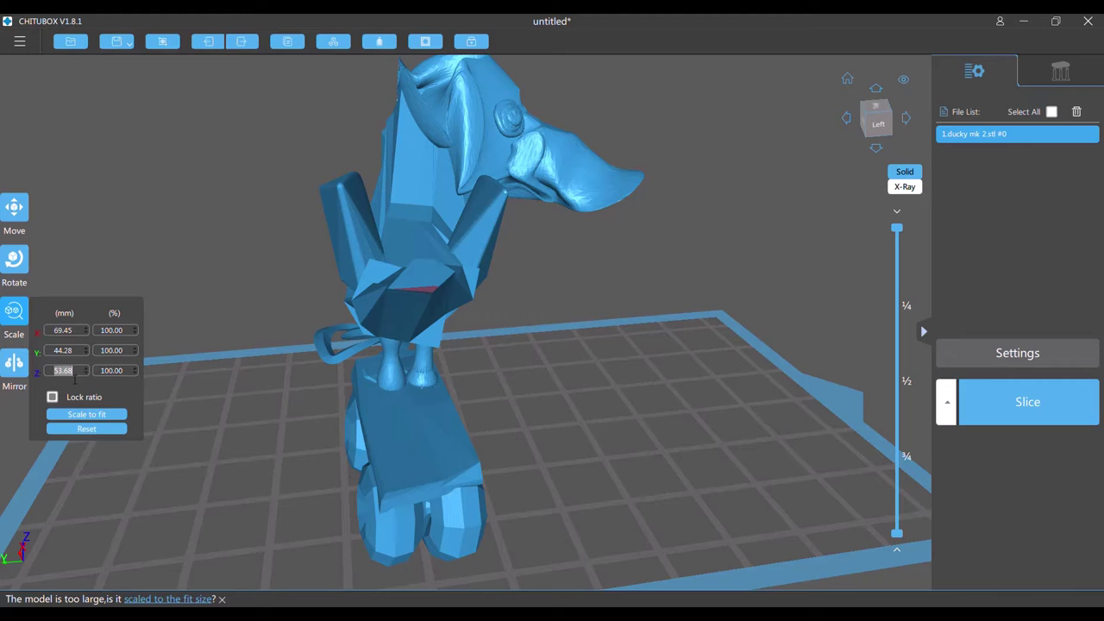
pyautogui.write('43')
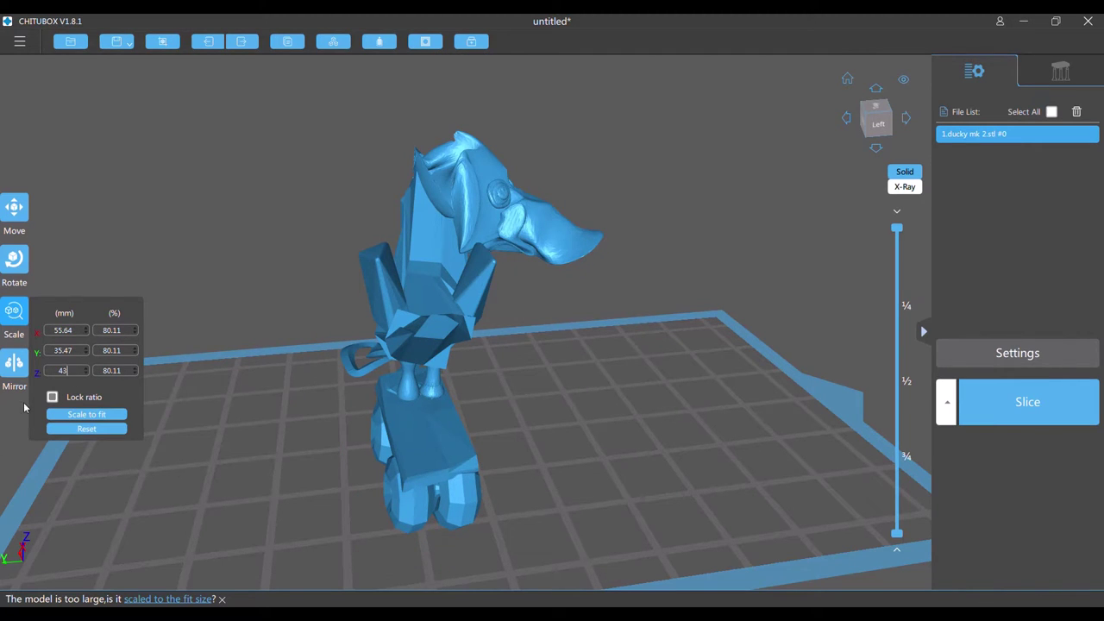
# Rotate the duck model about -98° around the Z axis.
pyautogui.click(14, 259)
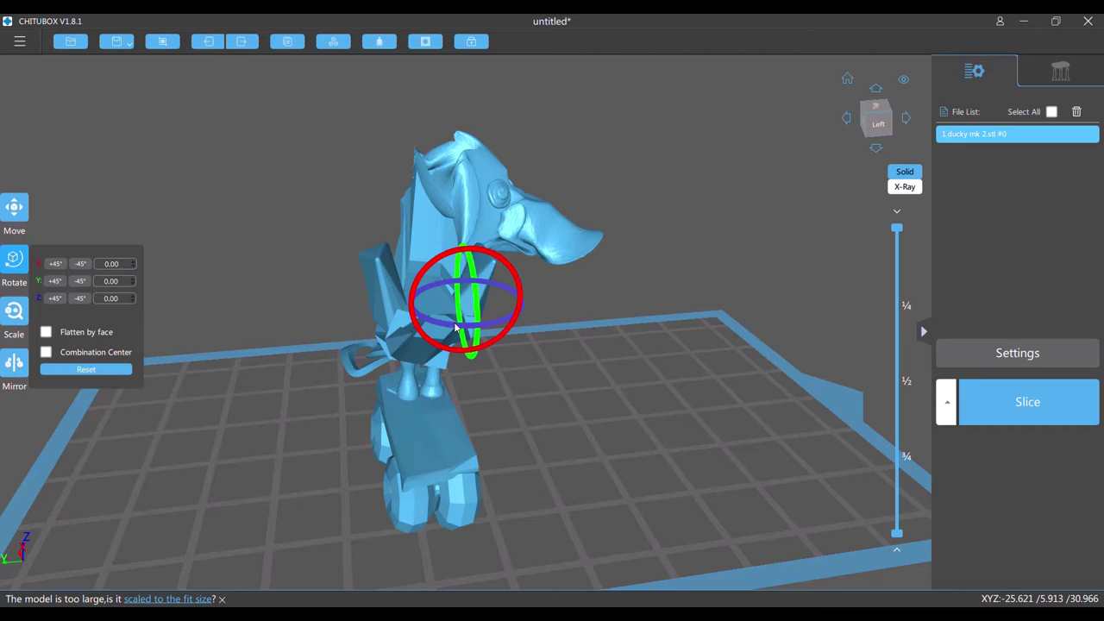
pyautogui.moveTo(413, 302)
pyautogui.mouseDown()
pyautogui.moveTo(359, 302)
pyautogui.moveTo(379, 321)
pyautogui.moveTo(407, 320)
pyautogui.mouseUp()
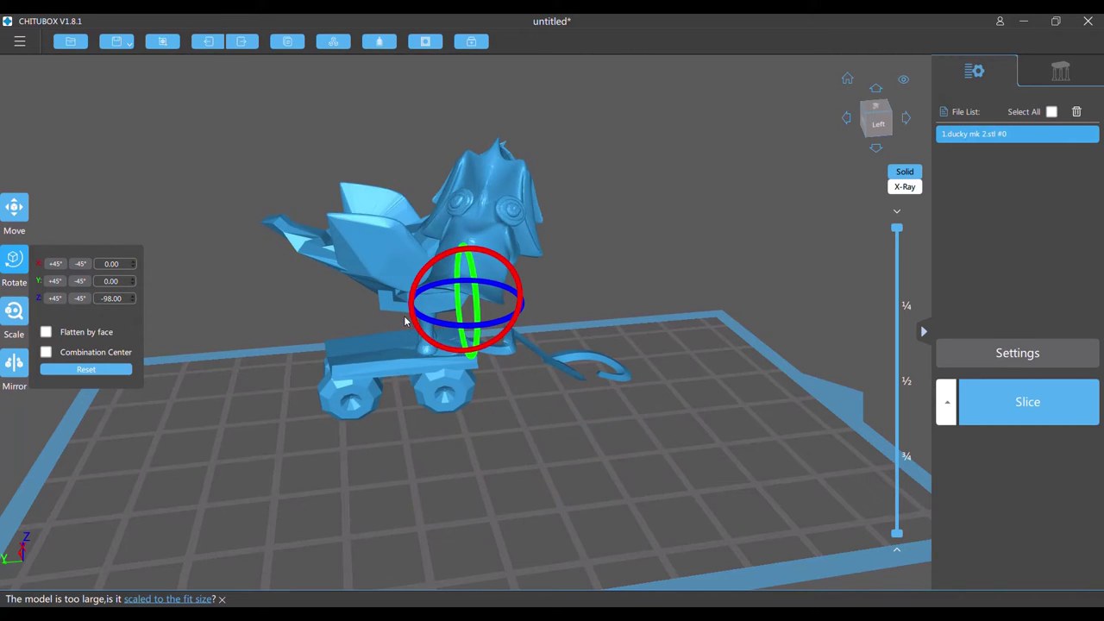
pyautogui.moveTo(318, 392); pyautogui.dragTo(95, 390)
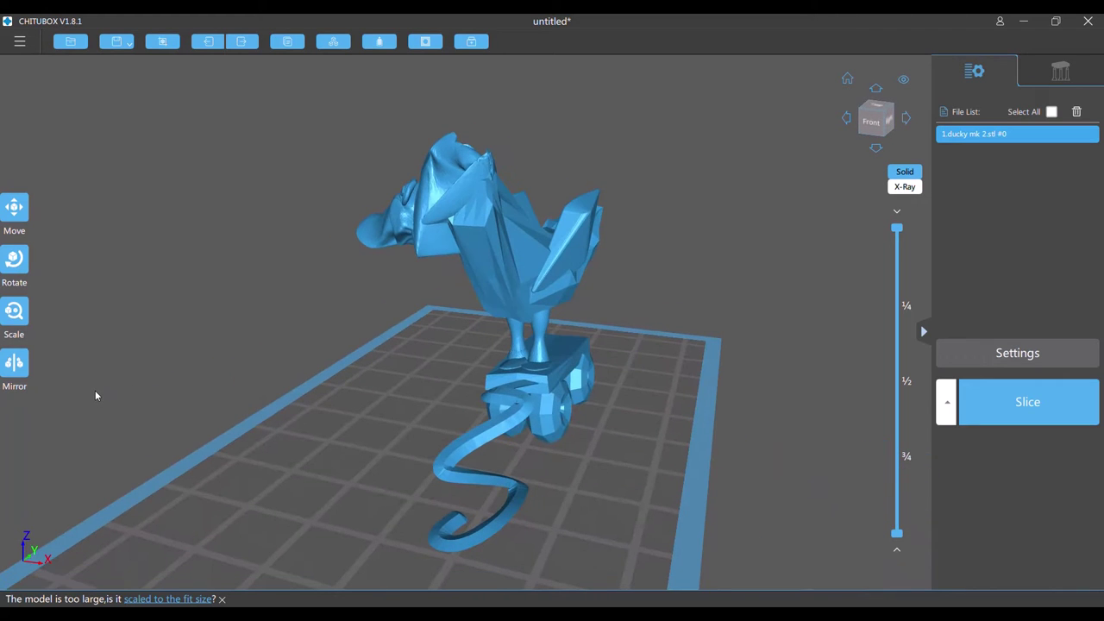
# Tilt the duck model backward so its beak points upward.
pyautogui.click(14, 260)
pyautogui.moveTo(436, 252); pyautogui.dragTo(462, 263)
pyautogui.moveTo(306, 287); pyautogui.dragTo(432, 298)
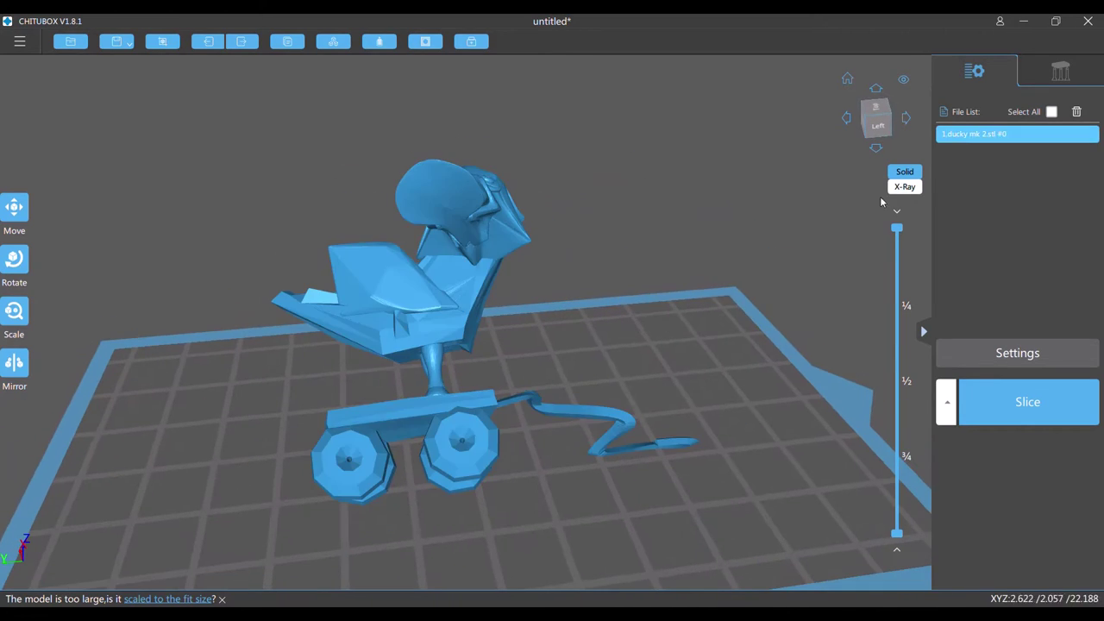
# Begin support editing and place three heavy supports on the undersides of the skateboard wheels.
pyautogui.moveTo(625, 338); pyautogui.dragTo(310, 279)
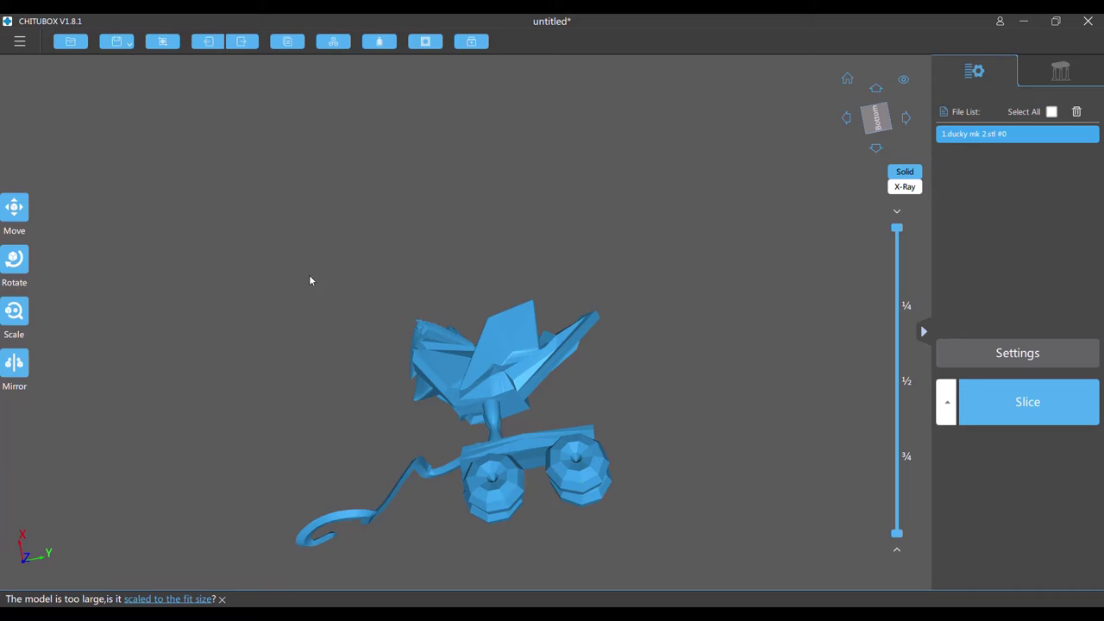
pyautogui.click(1074, 72)
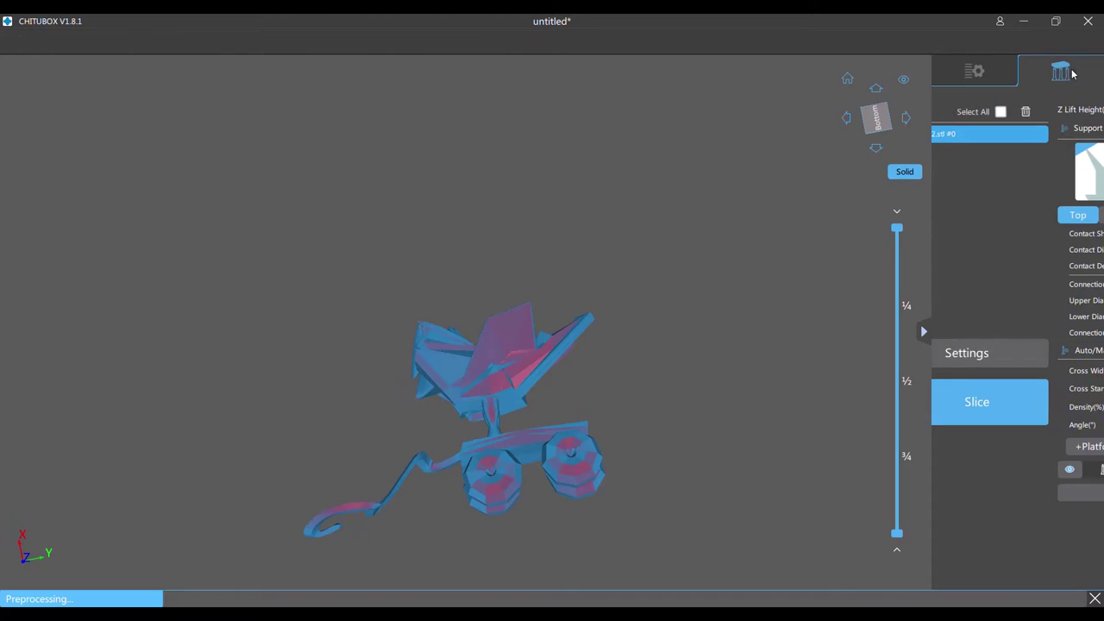
pyautogui.scroll(8, 402, 463)
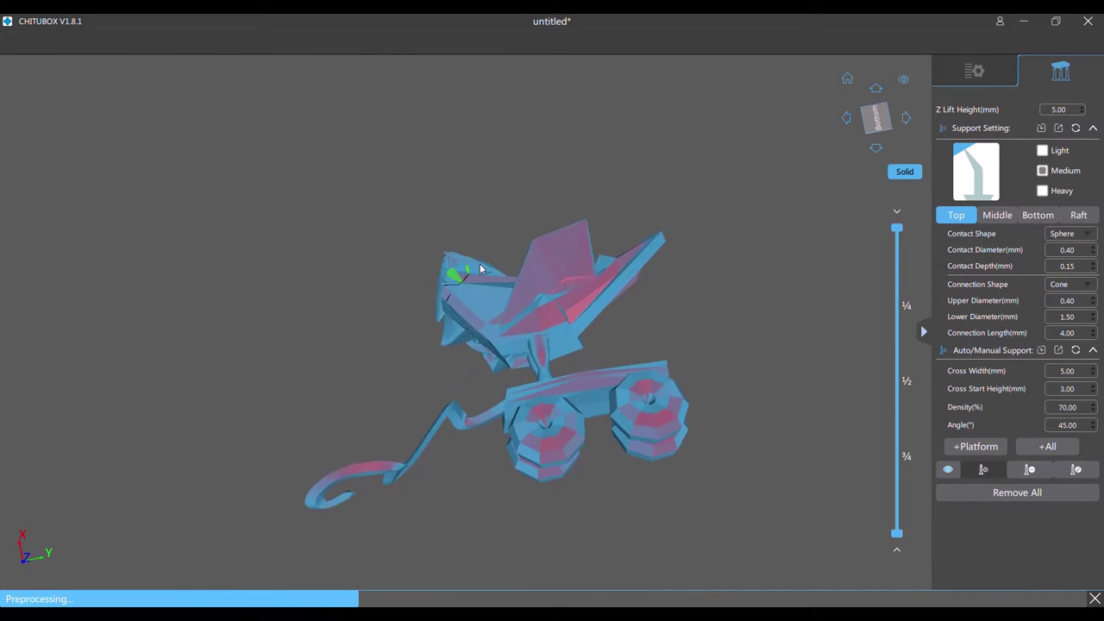
pyautogui.scroll(-3, 546, 473)
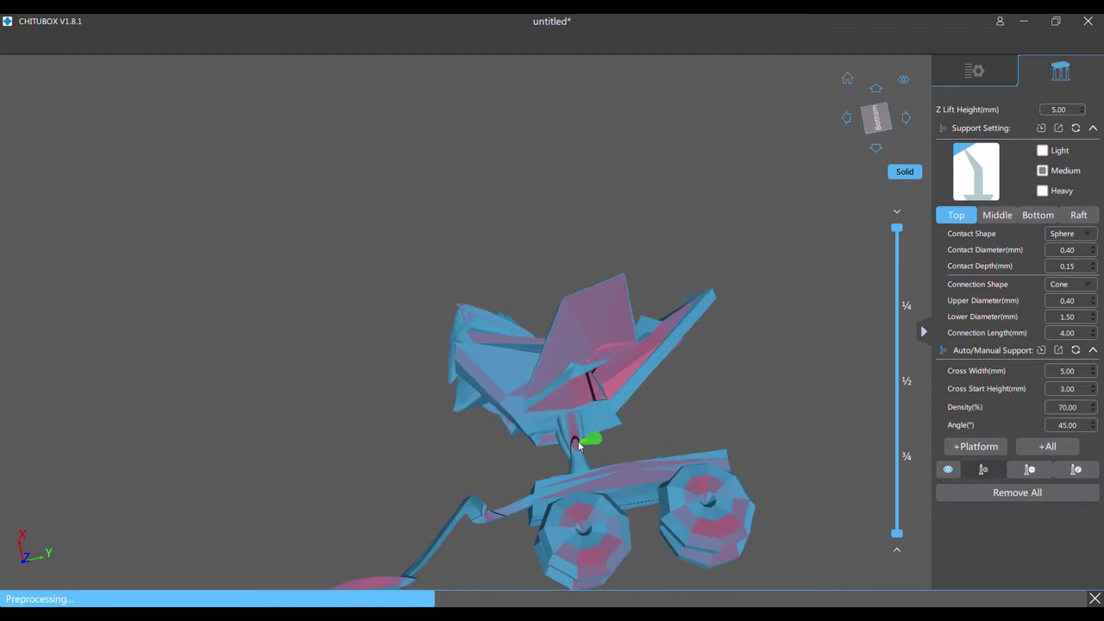
pyautogui.moveTo(576, 443); pyautogui.dragTo(490, 493)
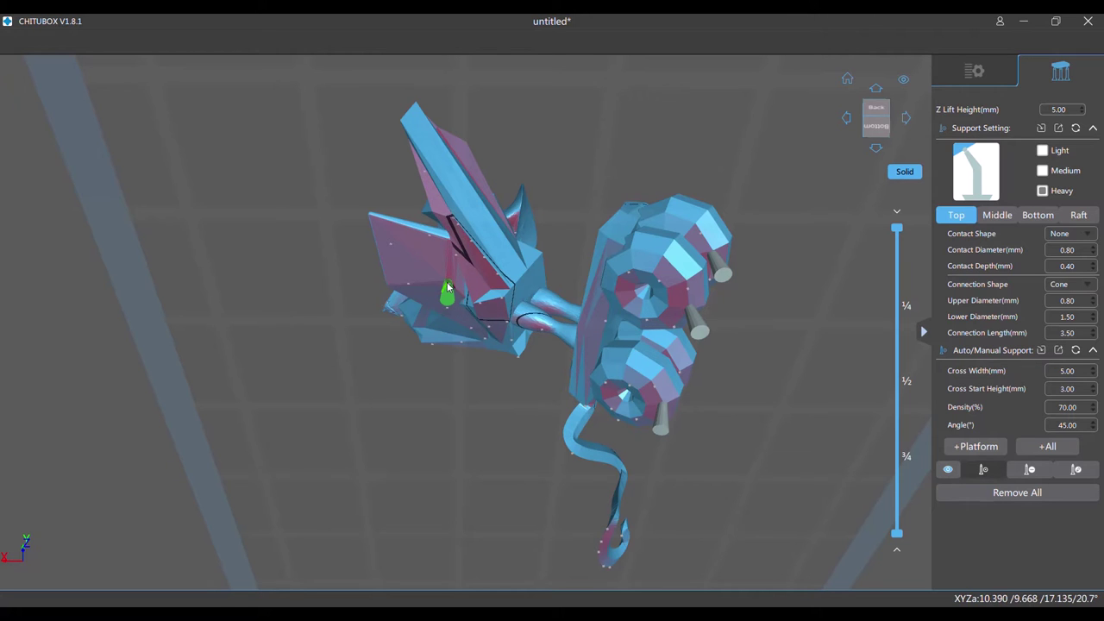
# Add heavy supports beneath the duck's body, wing, and tail, and under the skateboard deck between the wheels.
pyautogui.click(507, 326)
pyautogui.moveTo(559, 447); pyautogui.dragTo(654, 382)
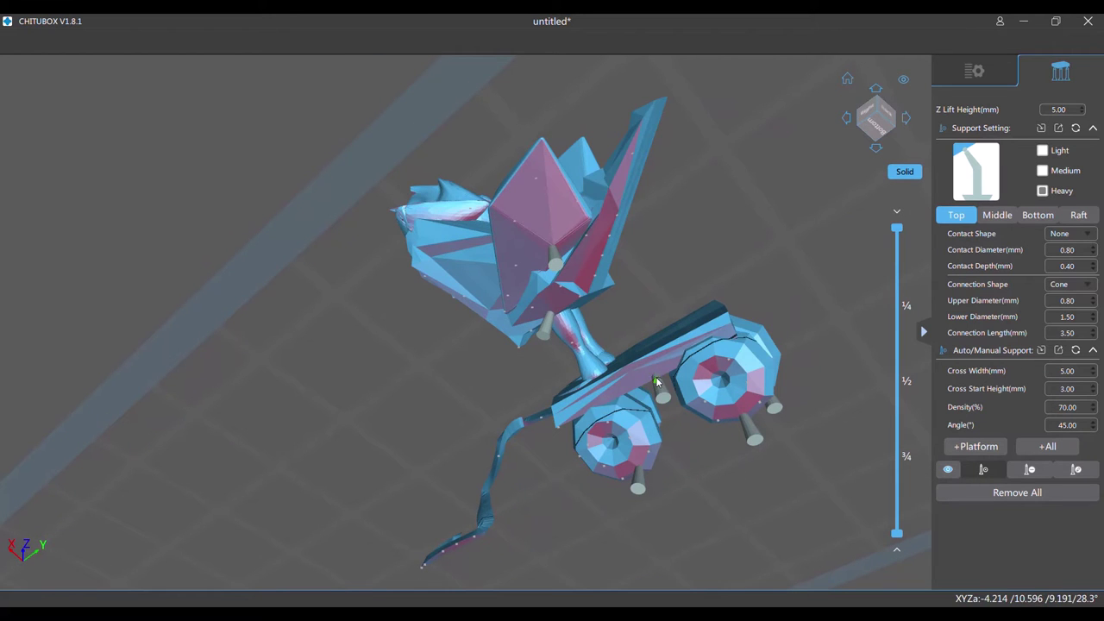
pyautogui.click(655, 382)
pyautogui.moveTo(526, 444); pyautogui.dragTo(576, 434)
pyautogui.moveTo(577, 336); pyautogui.dragTo(618, 333)
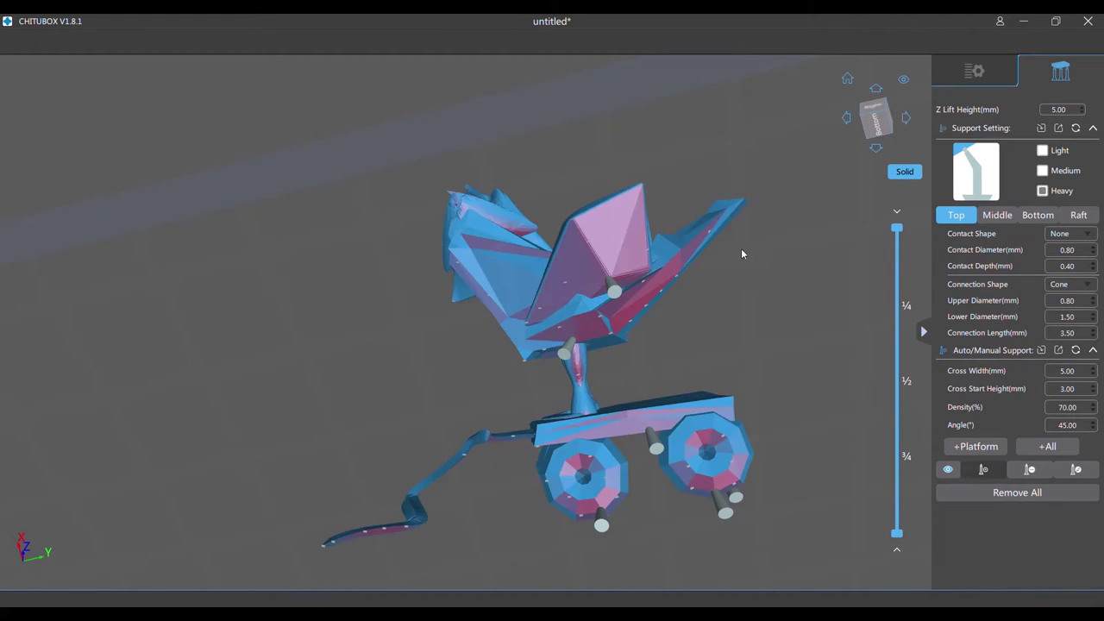
pyautogui.click(709, 231)
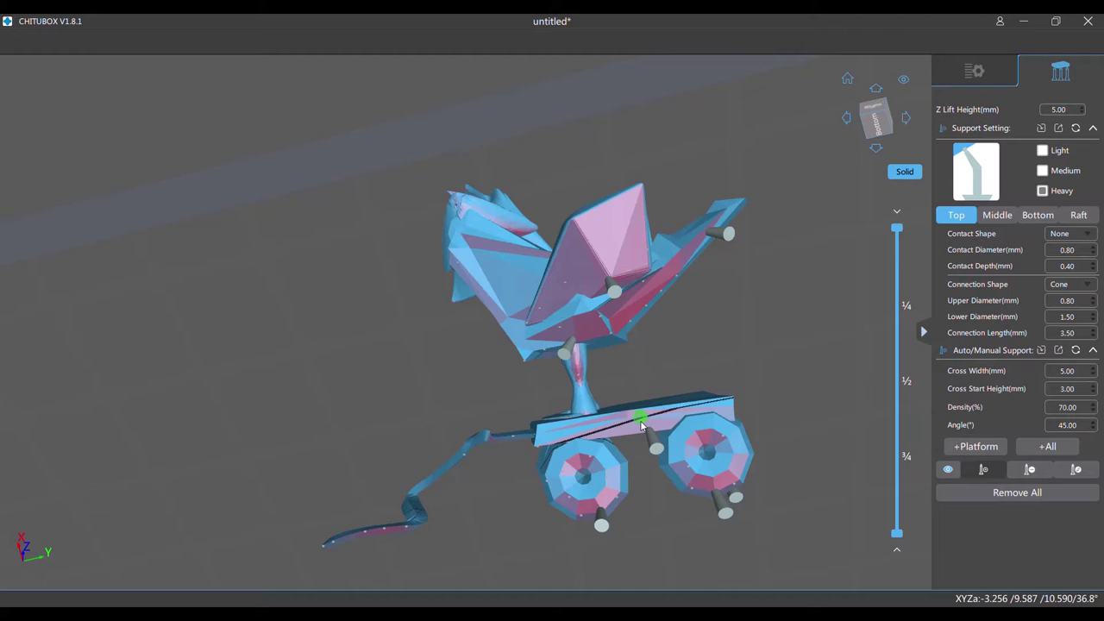
# Add a heavy support to the remaining unsupported wheel at the string end of the skateboard.
pyautogui.moveTo(641, 426); pyautogui.dragTo(567, 336)
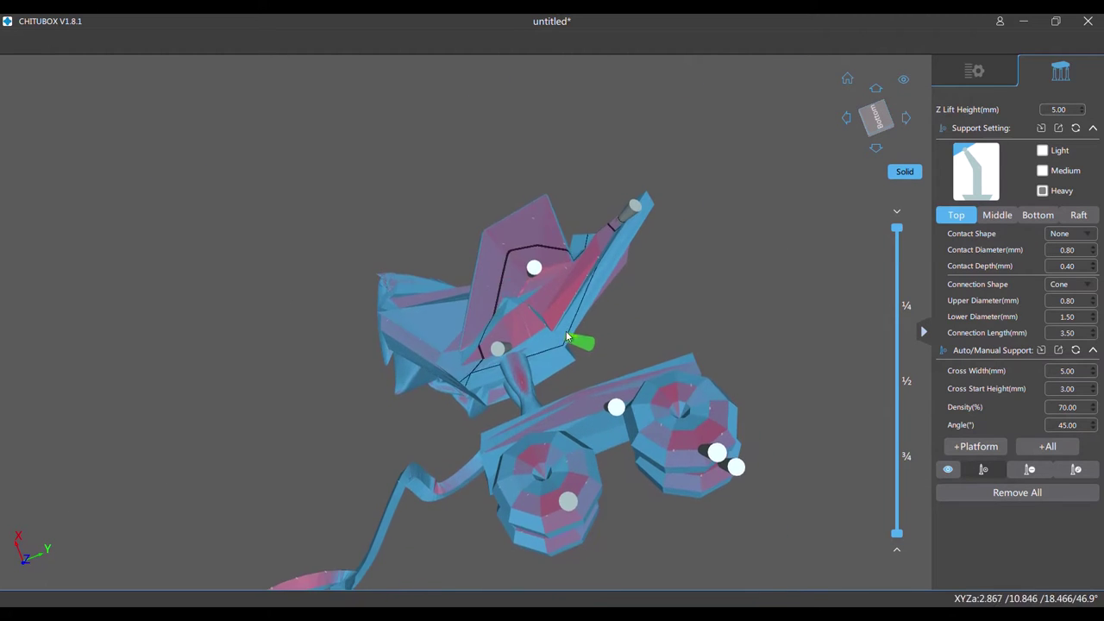
pyautogui.scroll(2, 595, 536)
pyautogui.moveTo(603, 421); pyautogui.dragTo(546, 412)
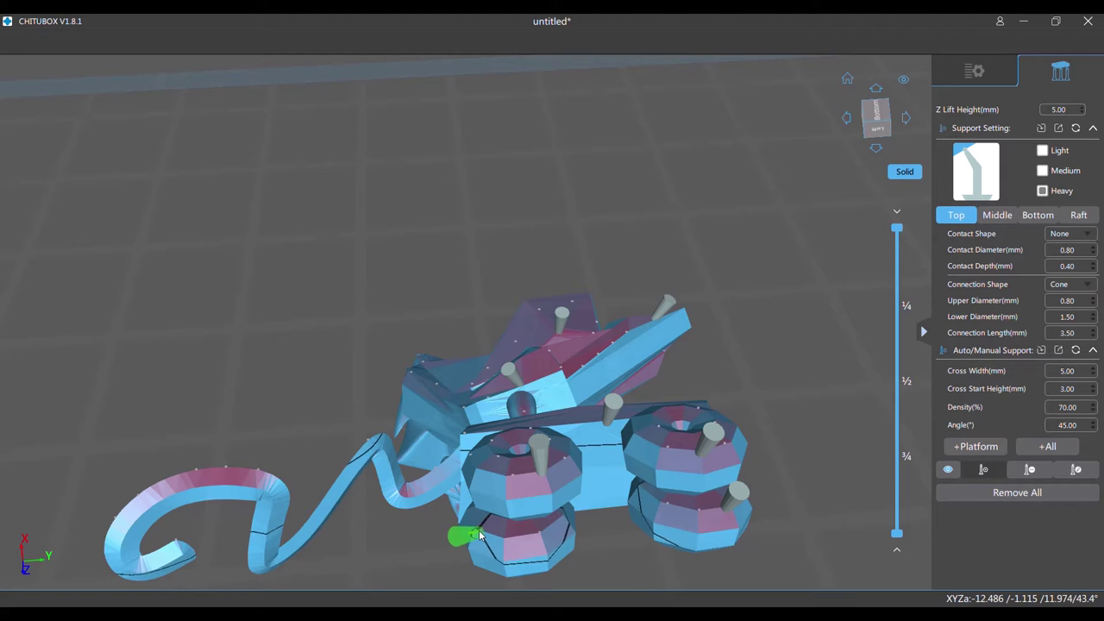
pyautogui.click(537, 539)
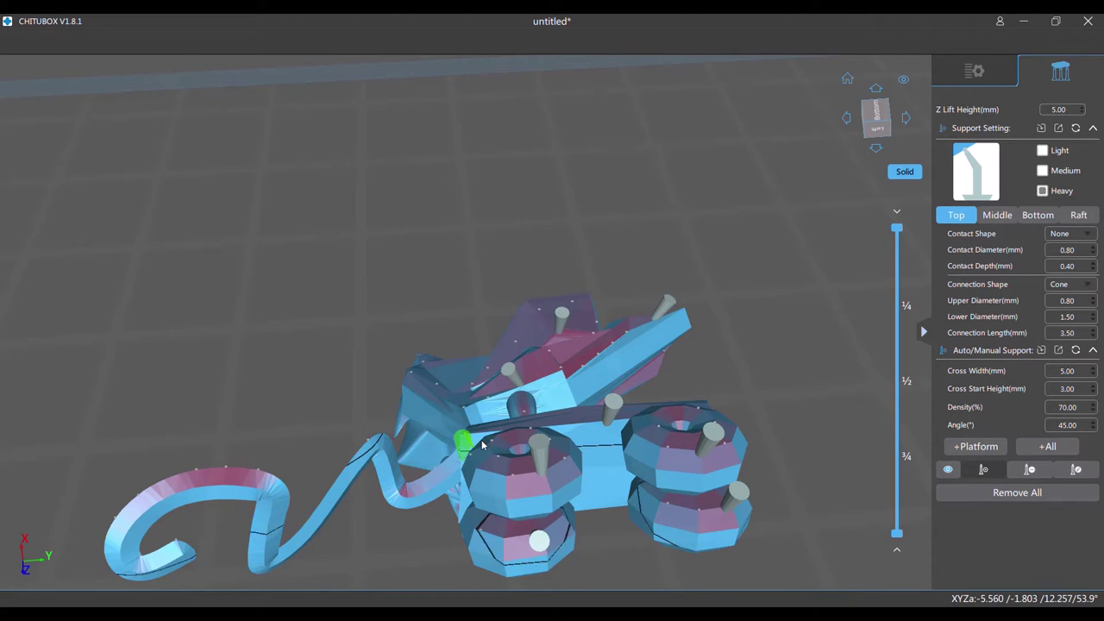
pyautogui.moveTo(483, 446); pyautogui.dragTo(514, 476)
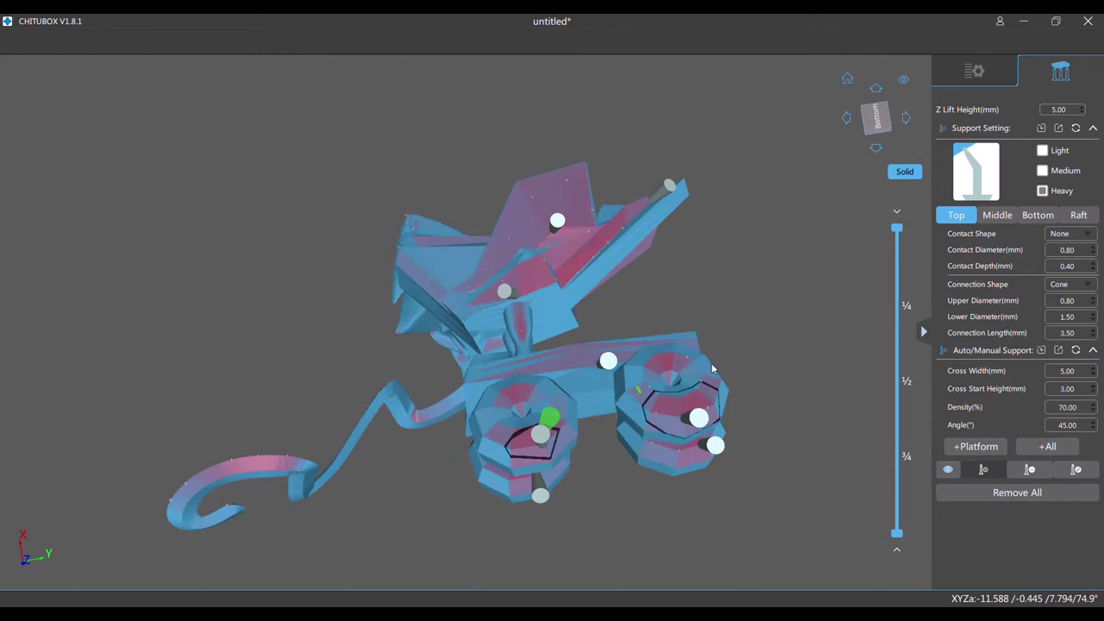
# Switch to medium supports and place them along the curled end of the string and at its bend near the skateboard.
pyautogui.click(1042, 171)
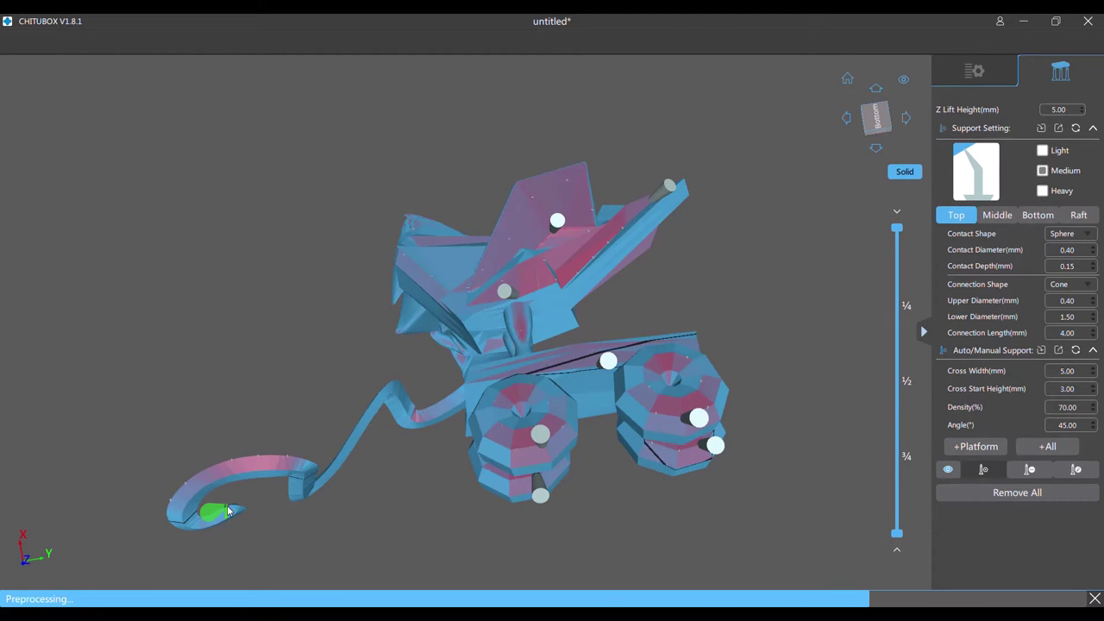
pyautogui.click(228, 511)
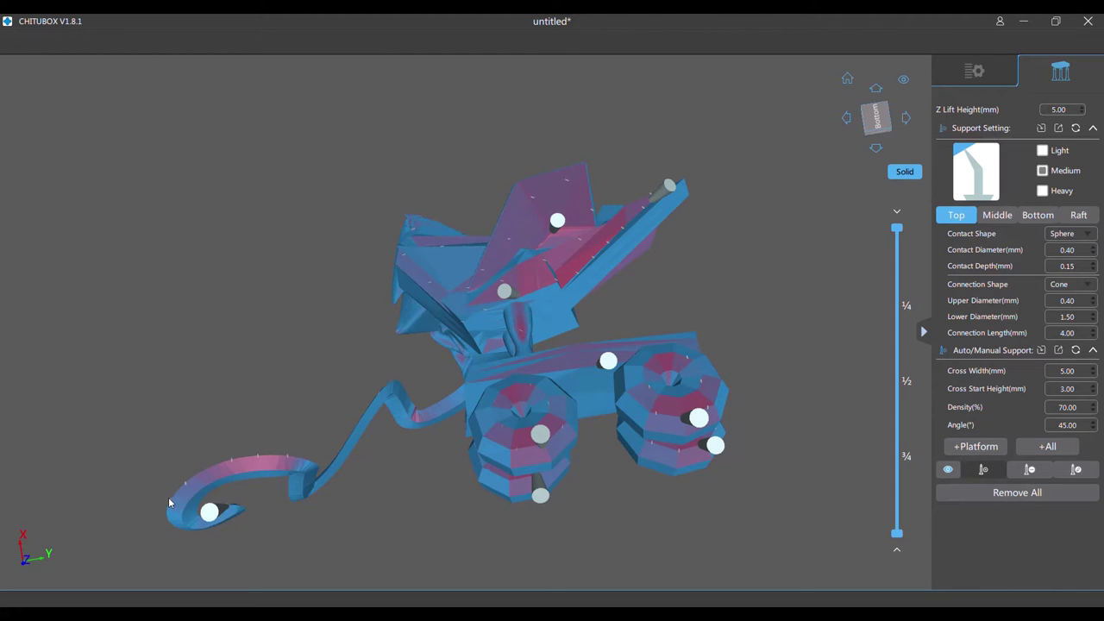
pyautogui.click(170, 500)
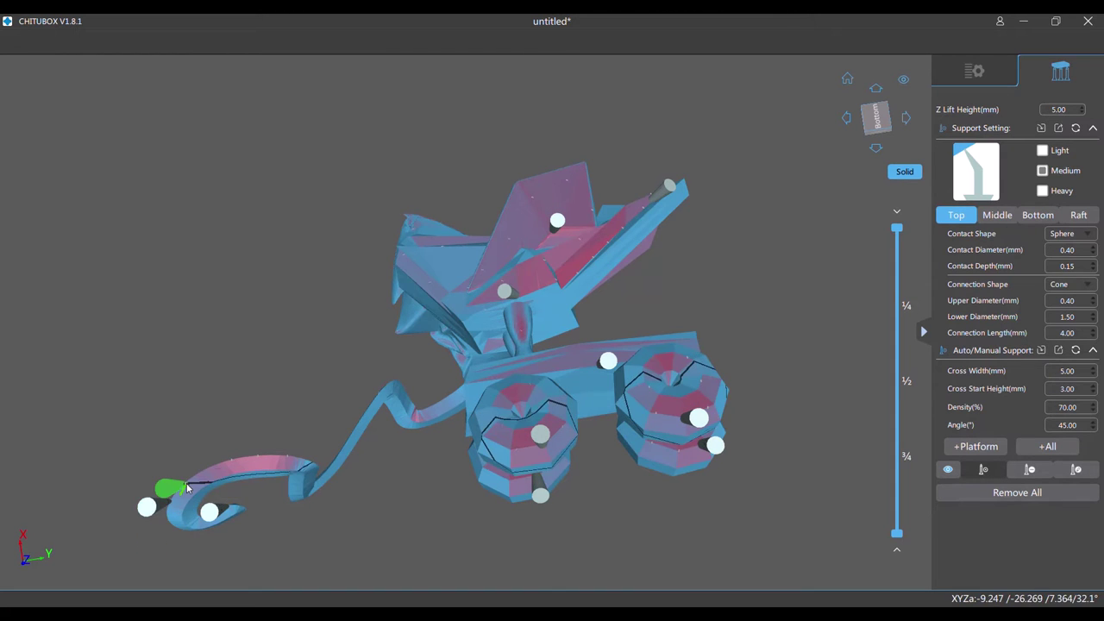
pyautogui.click(183, 481)
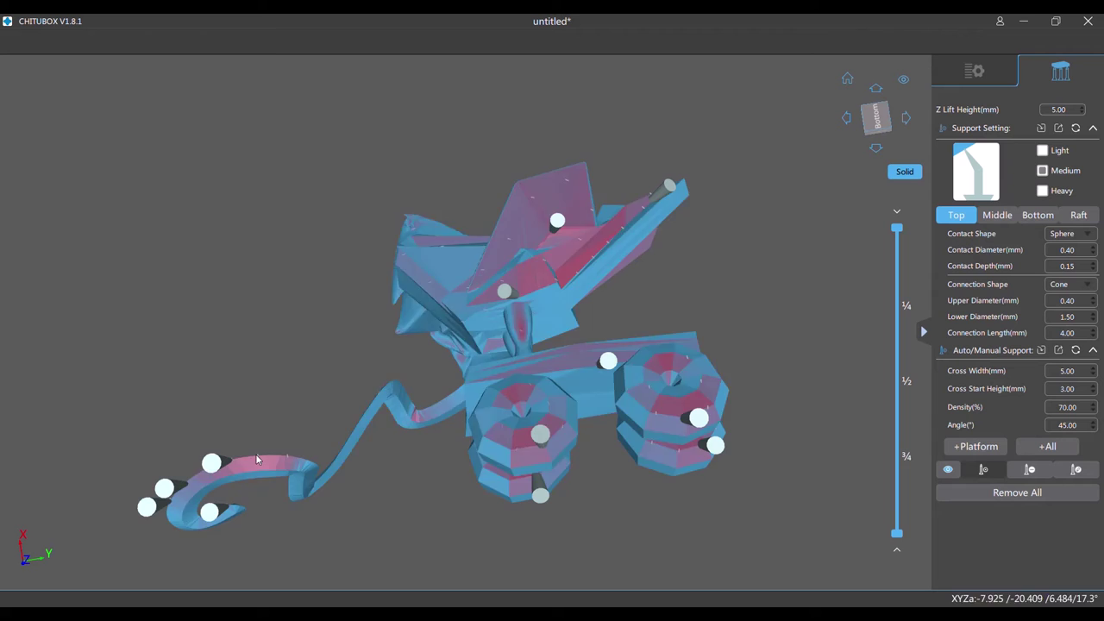
pyautogui.click(235, 459)
pyautogui.click(263, 463)
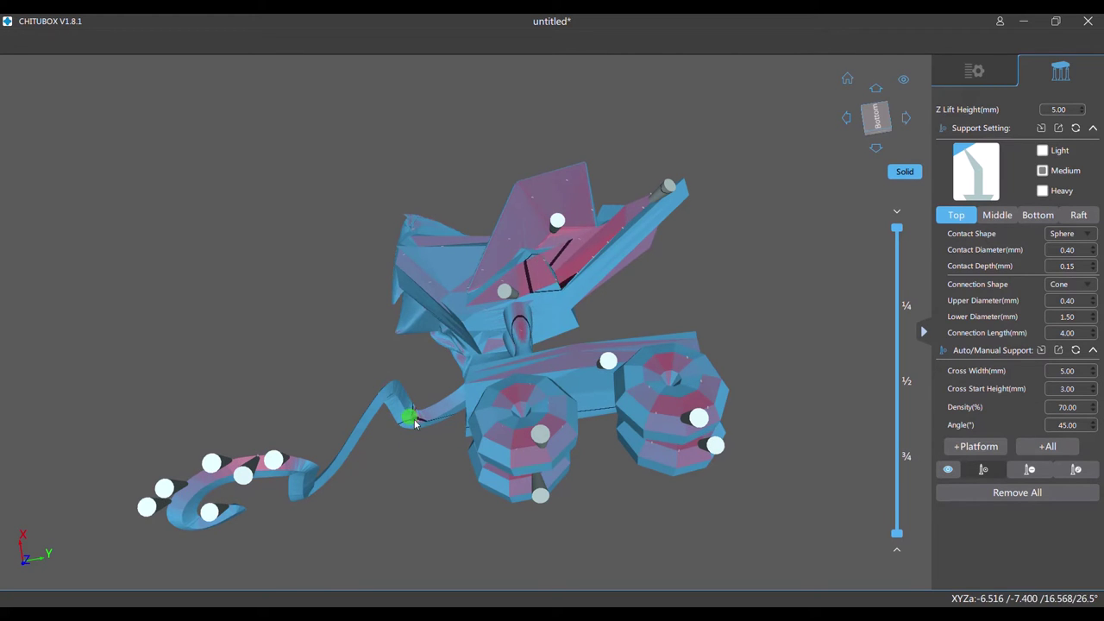
pyautogui.moveTo(575, 393); pyautogui.dragTo(734, 449)
# Add two medium supports to the lower wheel away from the string and one to each of the two string-end wheels.
pyautogui.scroll(5, 589, 412)
pyautogui.scroll(-2, 614, 416)
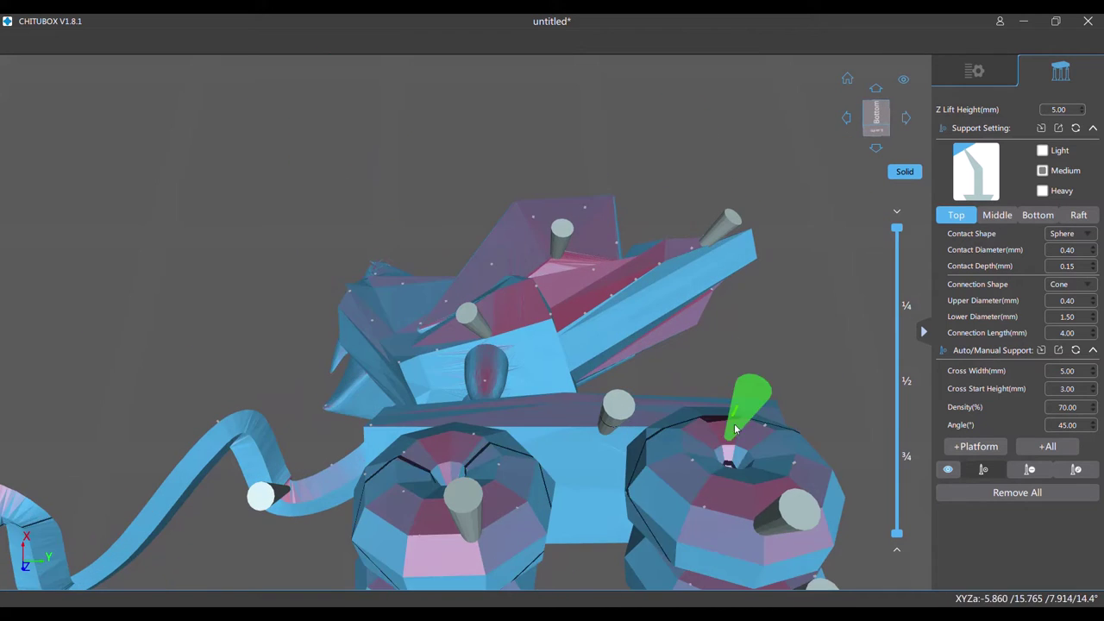
pyautogui.moveTo(761, 553); pyautogui.dragTo(731, 334)
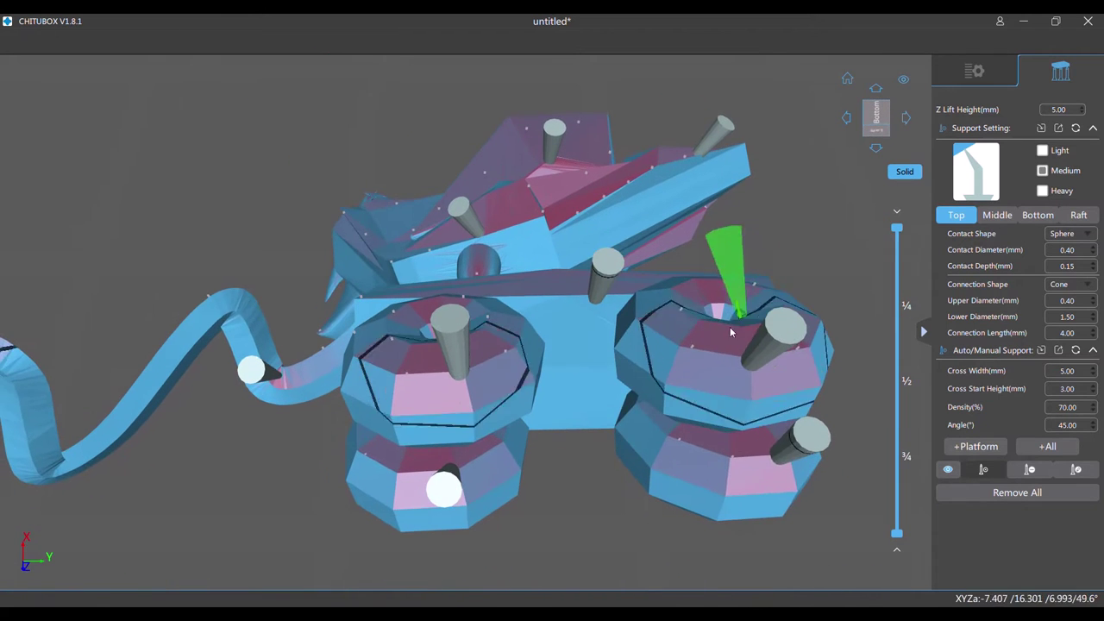
pyautogui.click(716, 466)
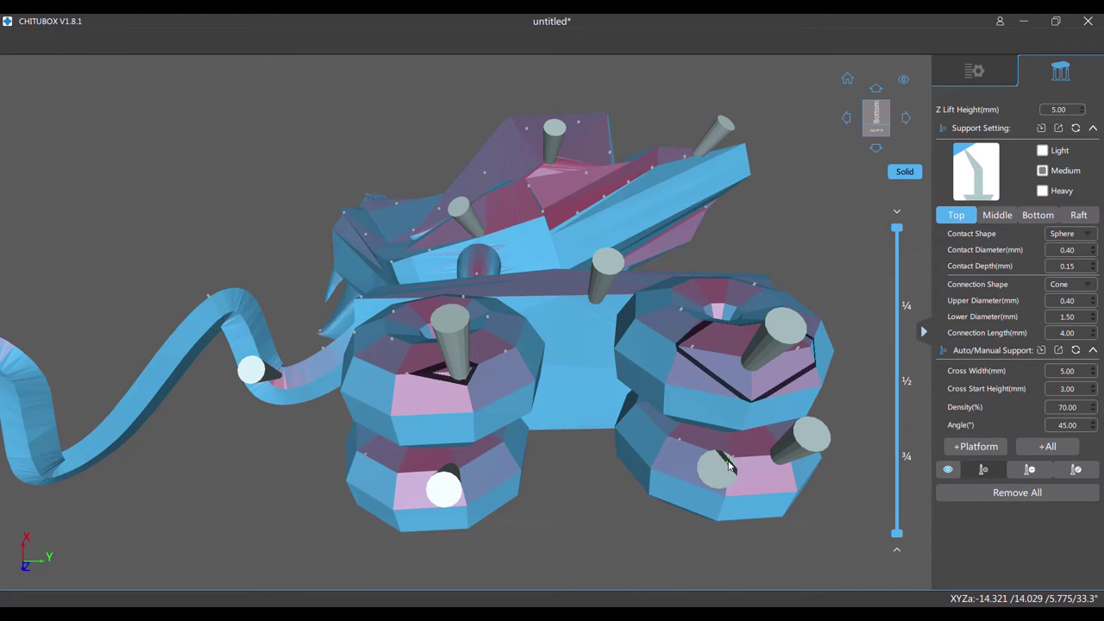
pyautogui.click(679, 446)
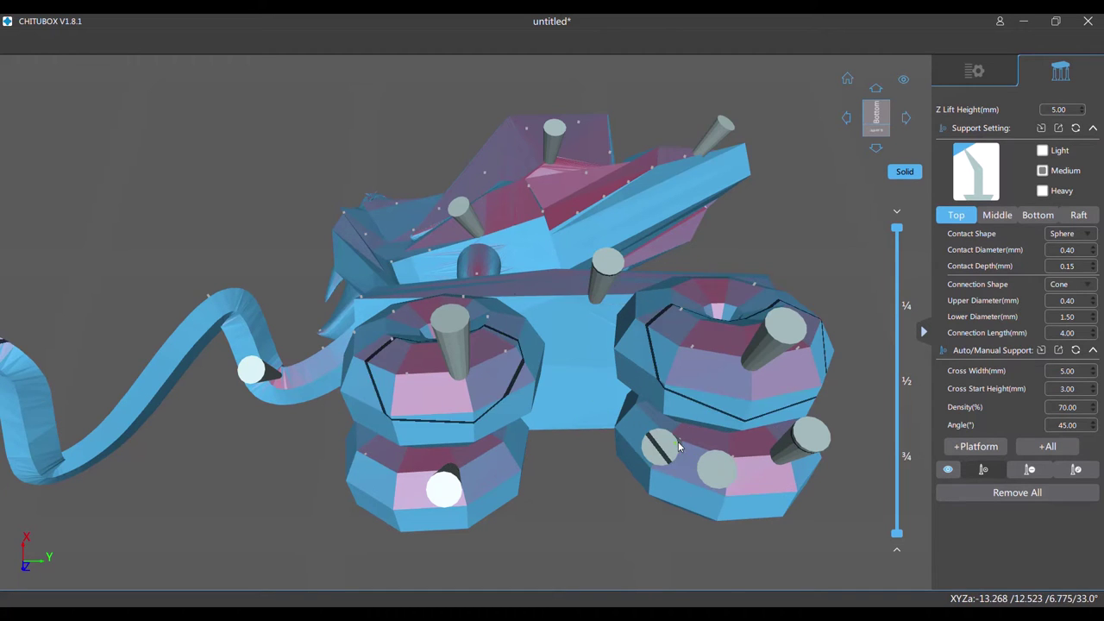
pyautogui.click(364, 460)
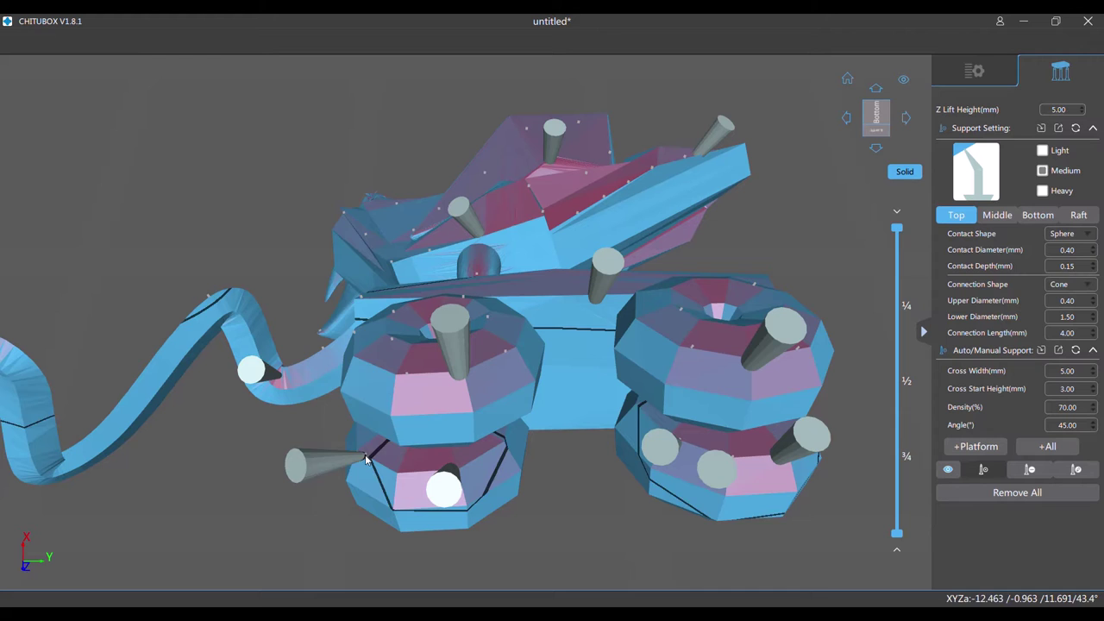
pyautogui.click(414, 376)
# Add medium supports to the string beside the skateboard and around the rim of the upper wheel at the string end.
pyautogui.moveTo(504, 387); pyautogui.dragTo(486, 503)
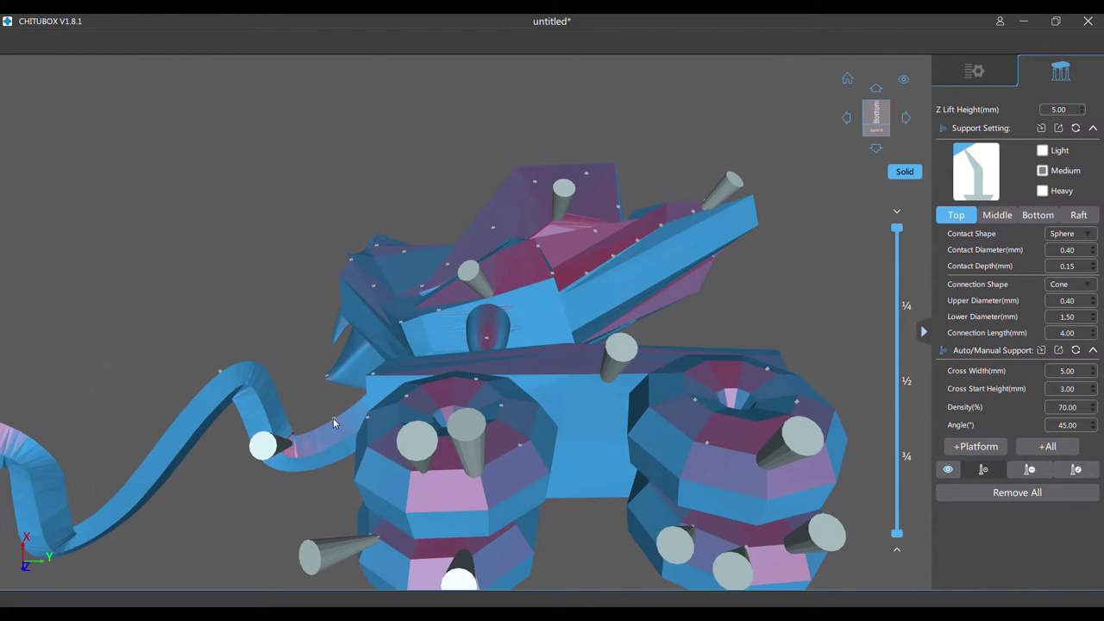
pyautogui.click(320, 394)
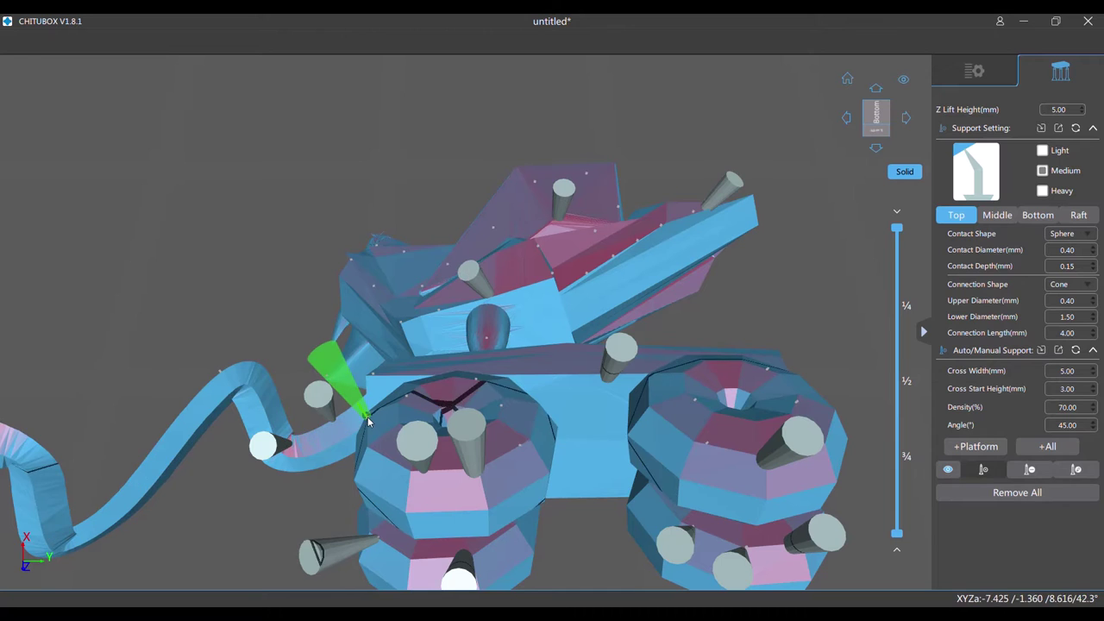
pyautogui.click(367, 420)
pyautogui.click(408, 398)
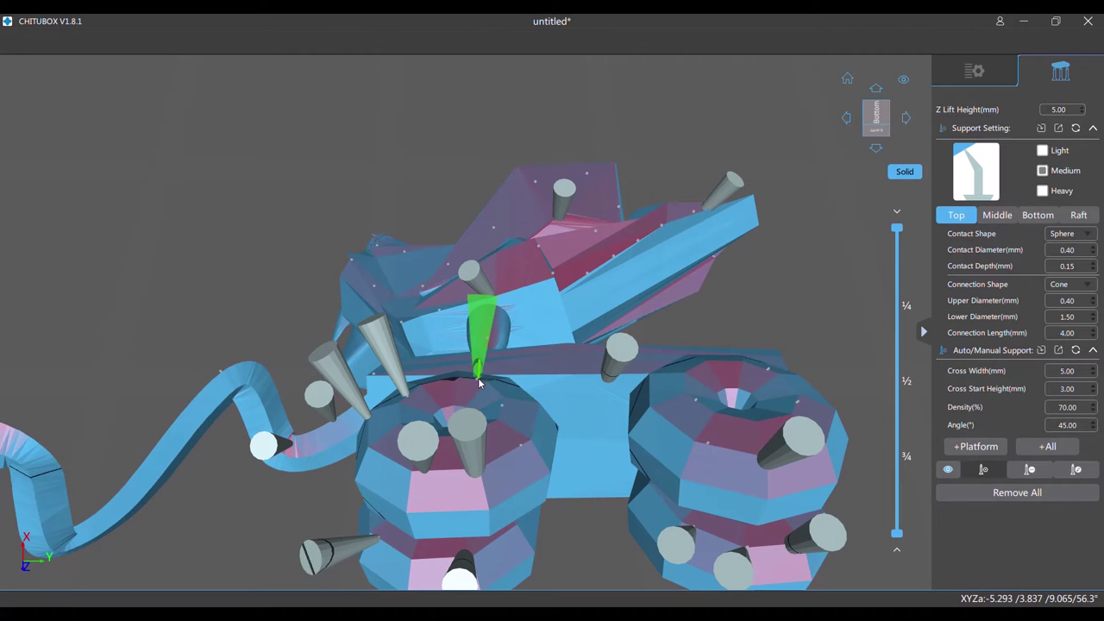
pyautogui.click(499, 402)
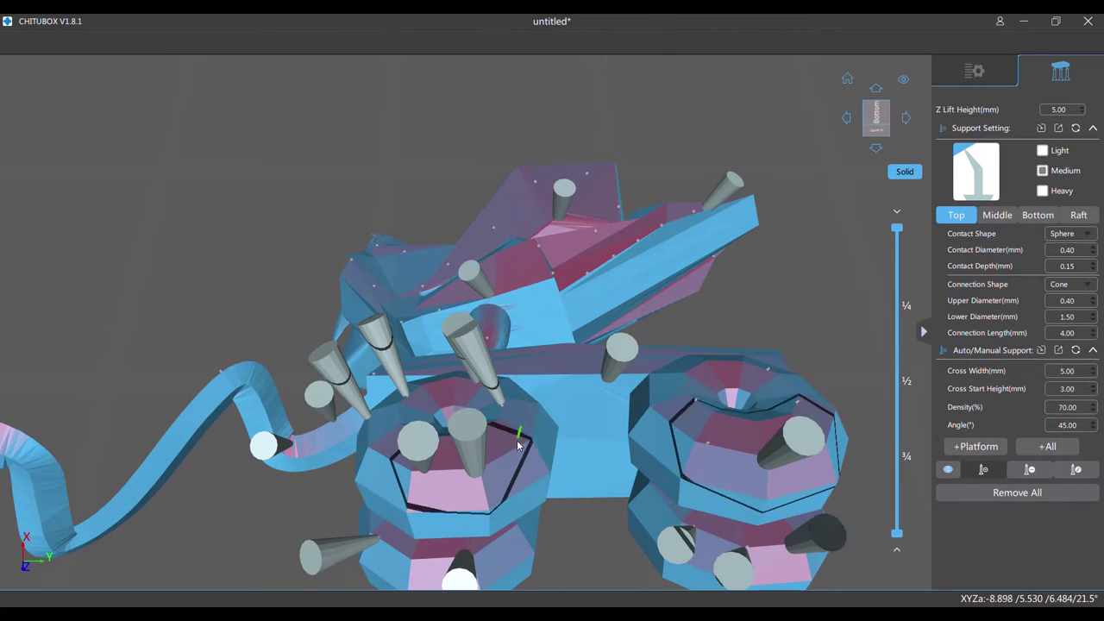
pyautogui.click(528, 445)
# Add medium supports around the rim of the upper wheel at the skateboard end away from the string.
pyautogui.click(723, 434)
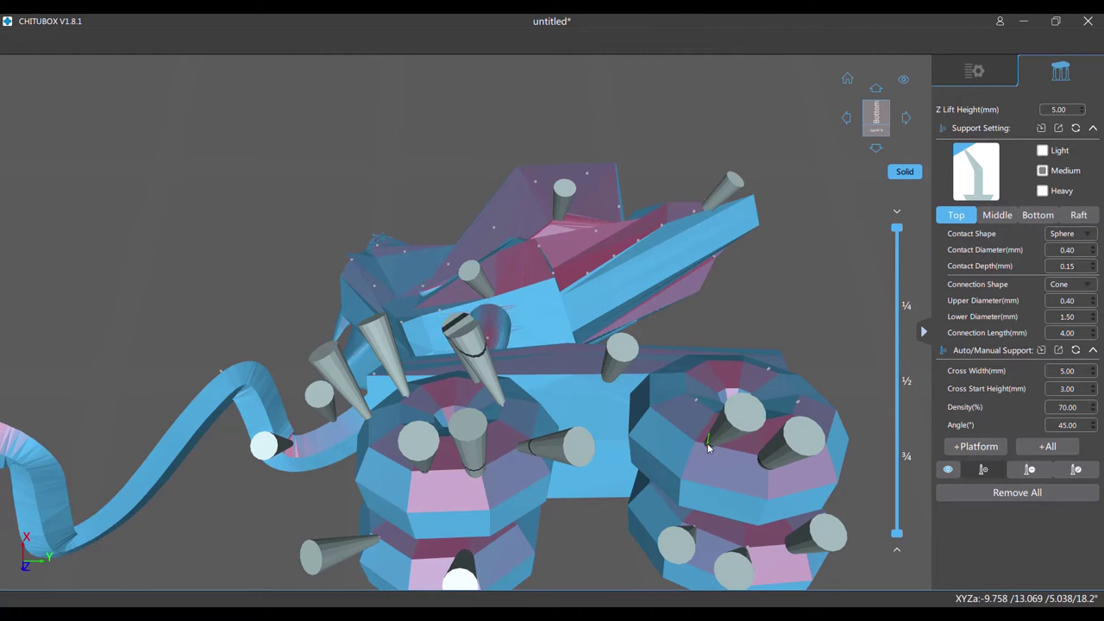
pyautogui.click(697, 395)
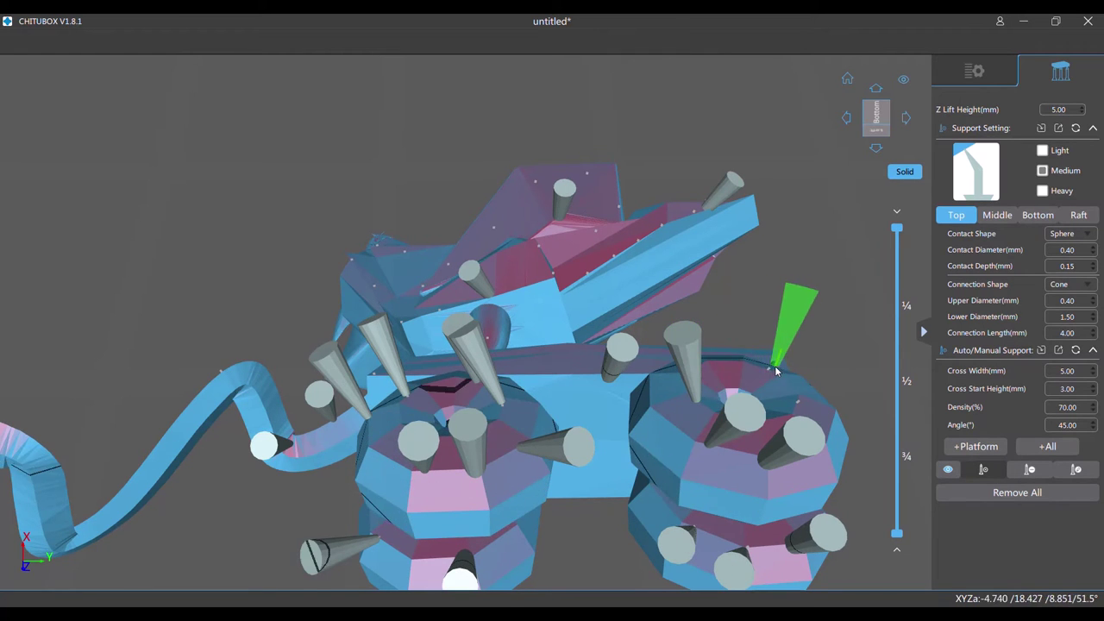
pyautogui.click(803, 405)
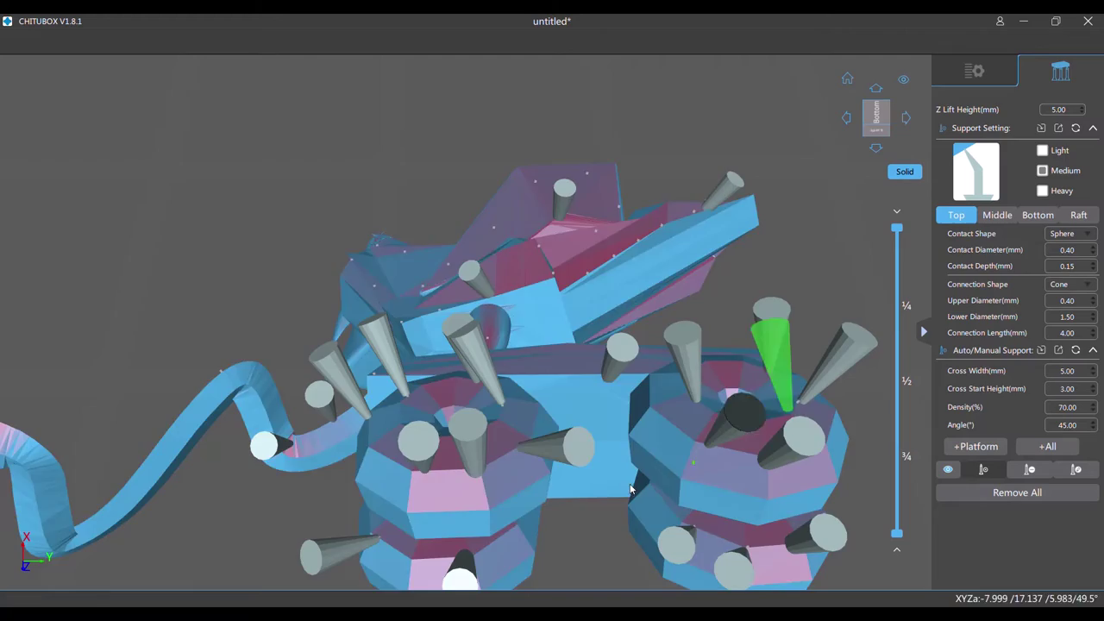
# Add medium supports to the duck's leg above the skateboard and to the underside of the body beside it.
pyautogui.moveTo(575, 455); pyautogui.dragTo(560, 330)
pyautogui.moveTo(638, 367); pyautogui.dragTo(608, 541)
pyautogui.moveTo(490, 277); pyautogui.dragTo(512, 352)
pyautogui.scroll(3, 531, 431)
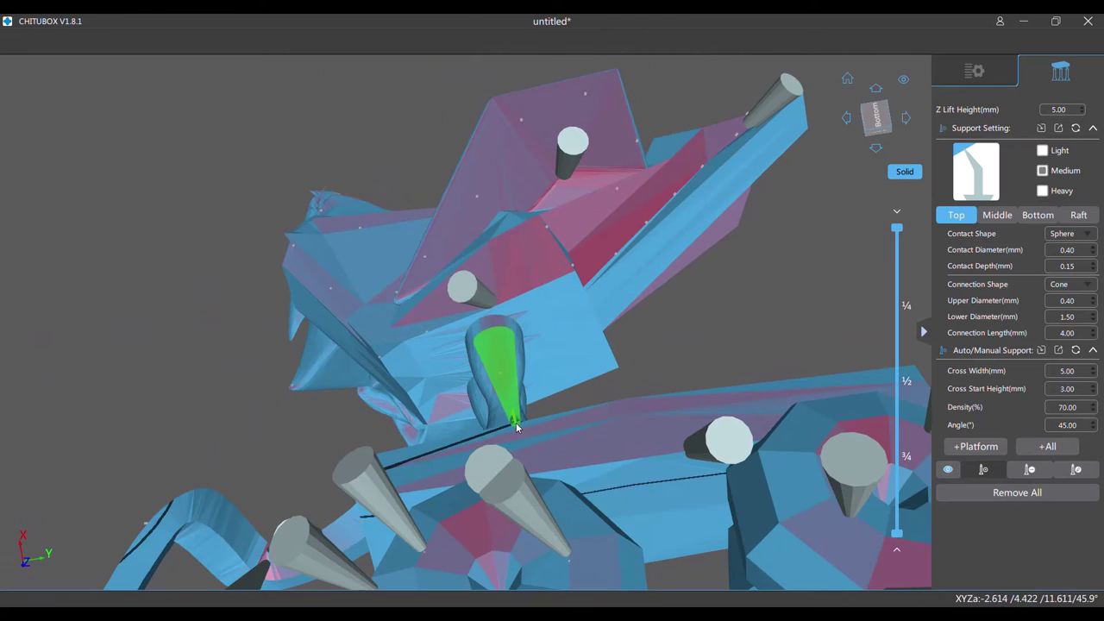
pyautogui.click(501, 375)
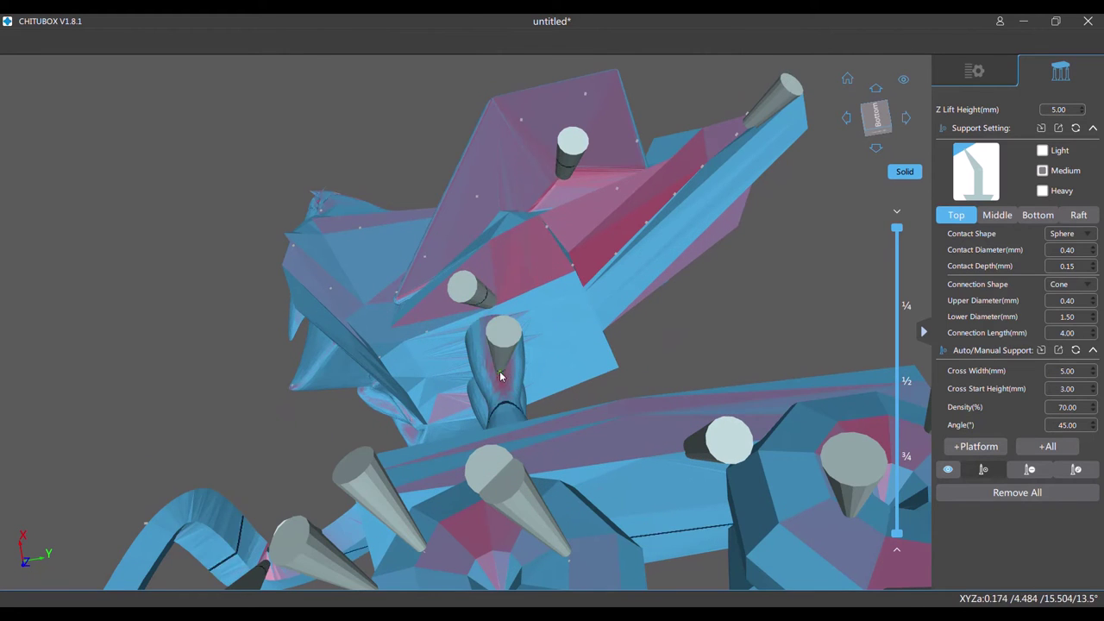
pyautogui.click(378, 349)
pyautogui.click(429, 337)
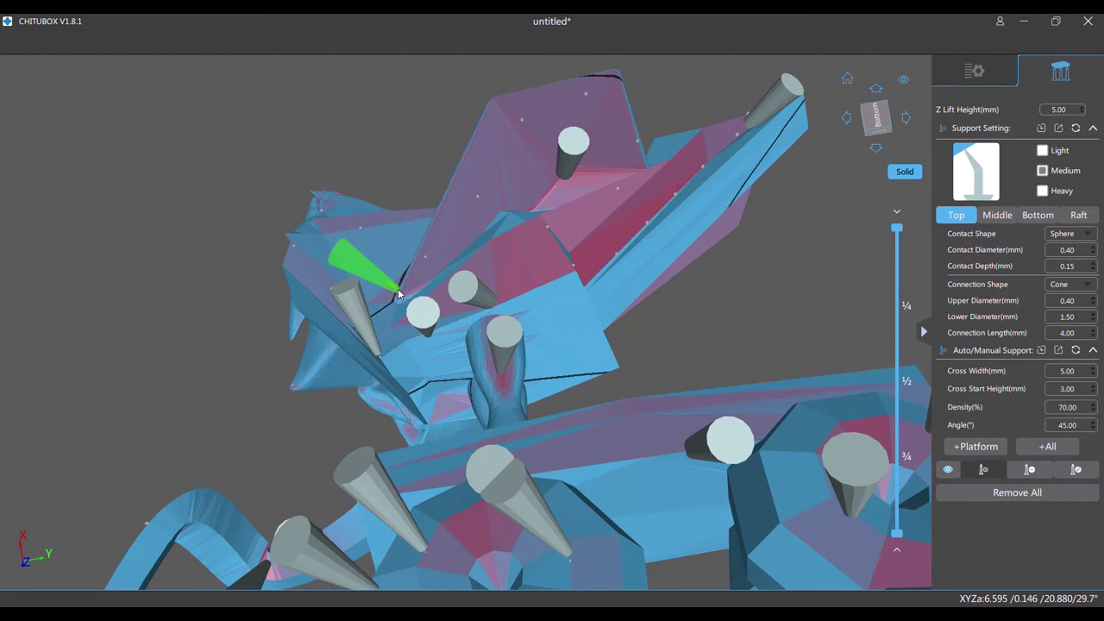
# Add medium supports along the near edge of the duck's large flat panel and in the middle of its overhanging underside.
pyautogui.click(409, 288)
pyautogui.click(421, 257)
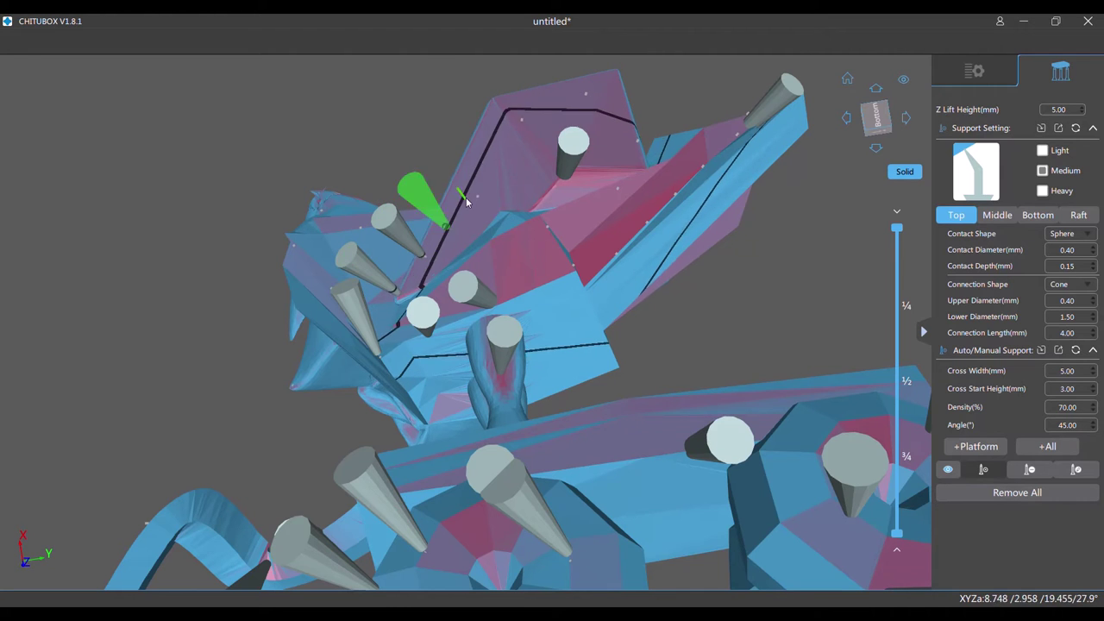
pyautogui.click(555, 231)
pyautogui.click(568, 265)
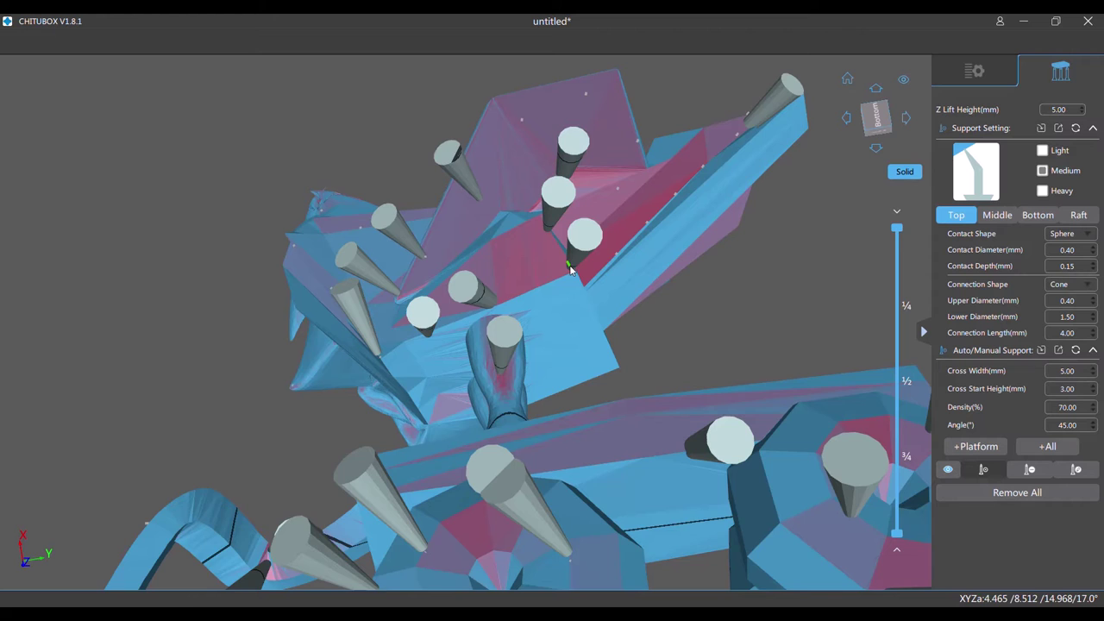
# Add medium supports to the island points on the string-side end of the duck, including the outer tip and upper edge.
pyautogui.moveTo(329, 292); pyautogui.dragTo(635, 420)
pyautogui.scroll(3, 459, 366)
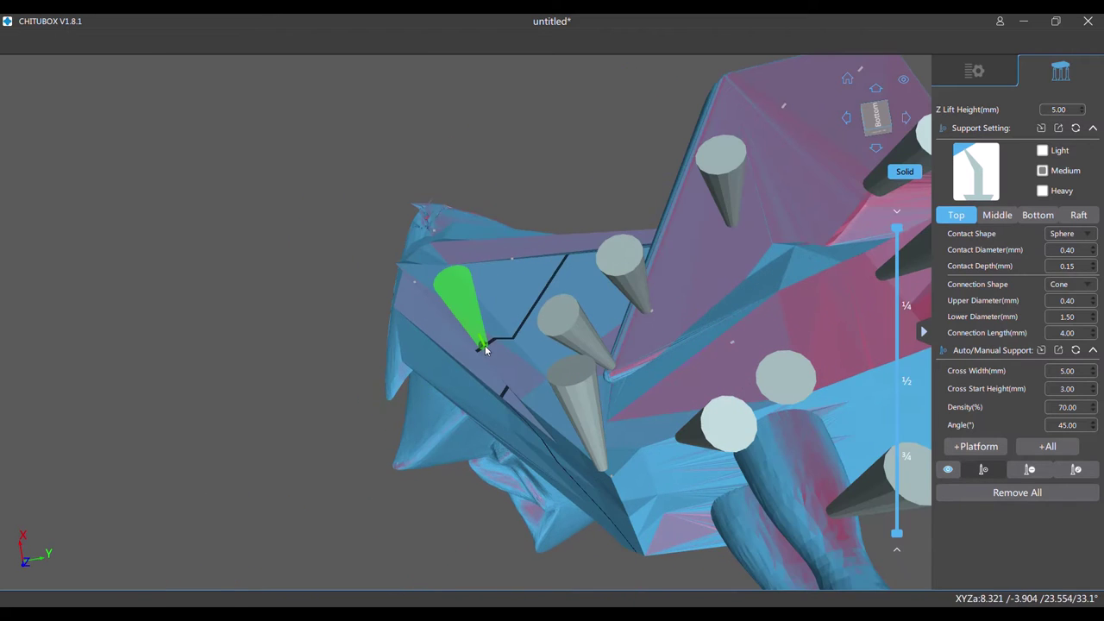
pyautogui.click(485, 346)
pyautogui.click(410, 283)
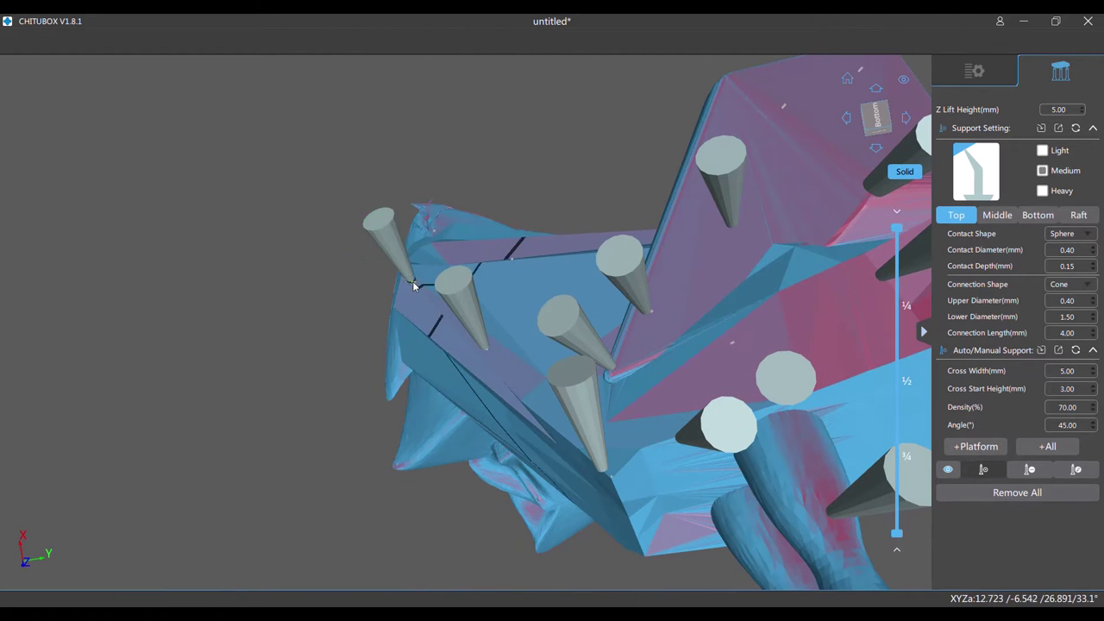
pyautogui.click(512, 259)
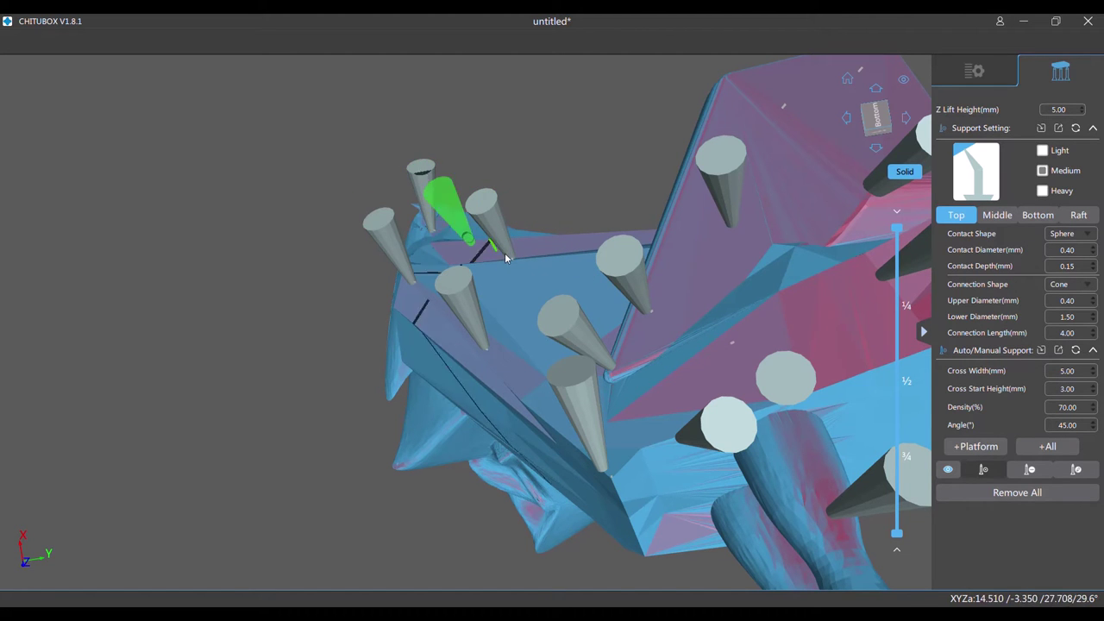
# Add medium supports to the remaining points near the outer edge of the duck's large flat panel.
pyautogui.moveTo(517, 258); pyautogui.dragTo(73, 412)
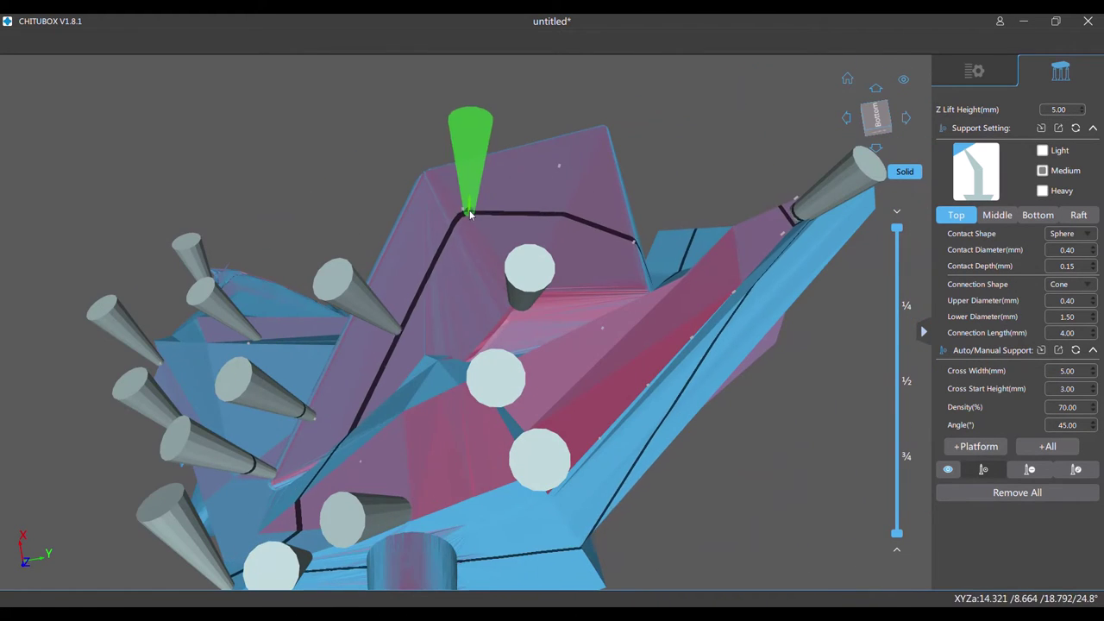
pyautogui.click(464, 210)
pyautogui.click(561, 165)
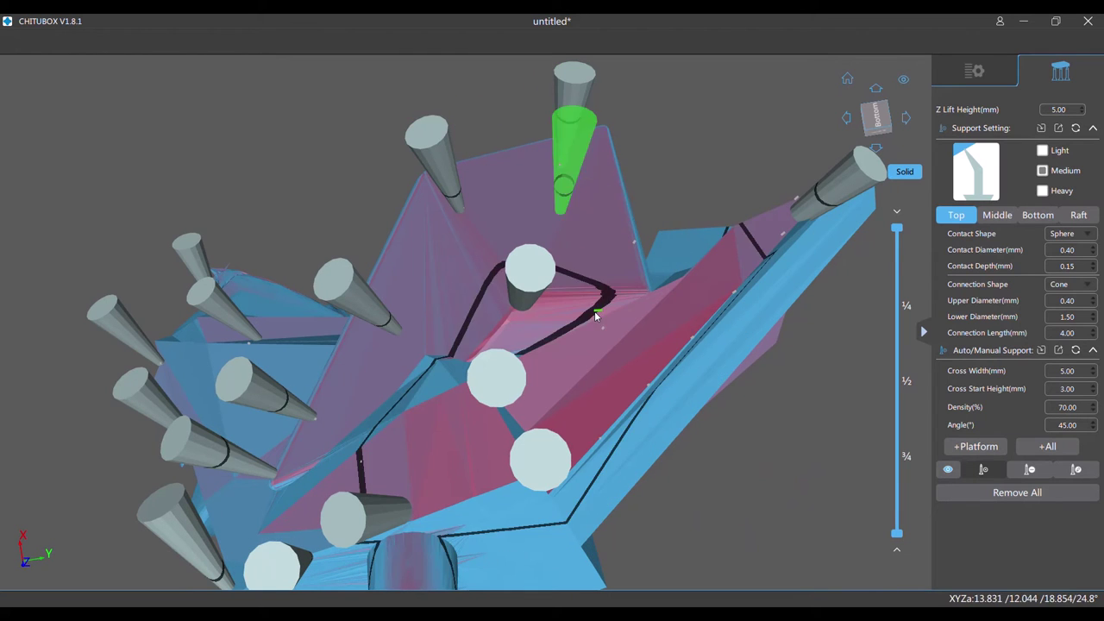
pyautogui.scroll(-3, 631, 274)
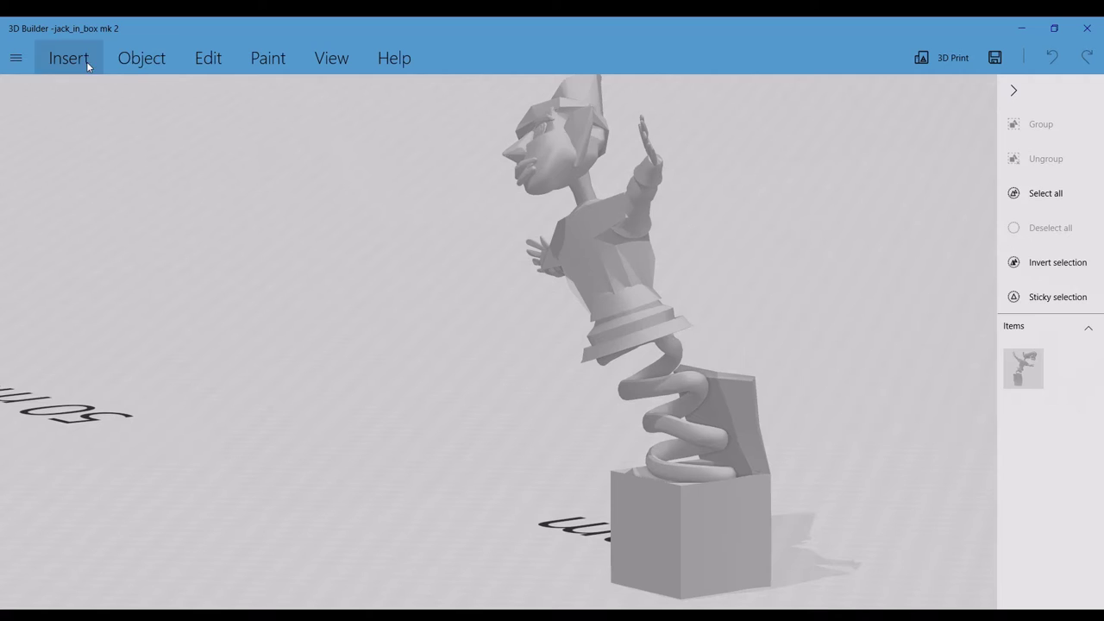
# Start a Split on the whole jack-in-the-box model and pitch the cutting plane about 18° beneath the figure's skirt, offset about 1.64 mm.
pyautogui.click(138, 60)
pyautogui.click(71, 59)
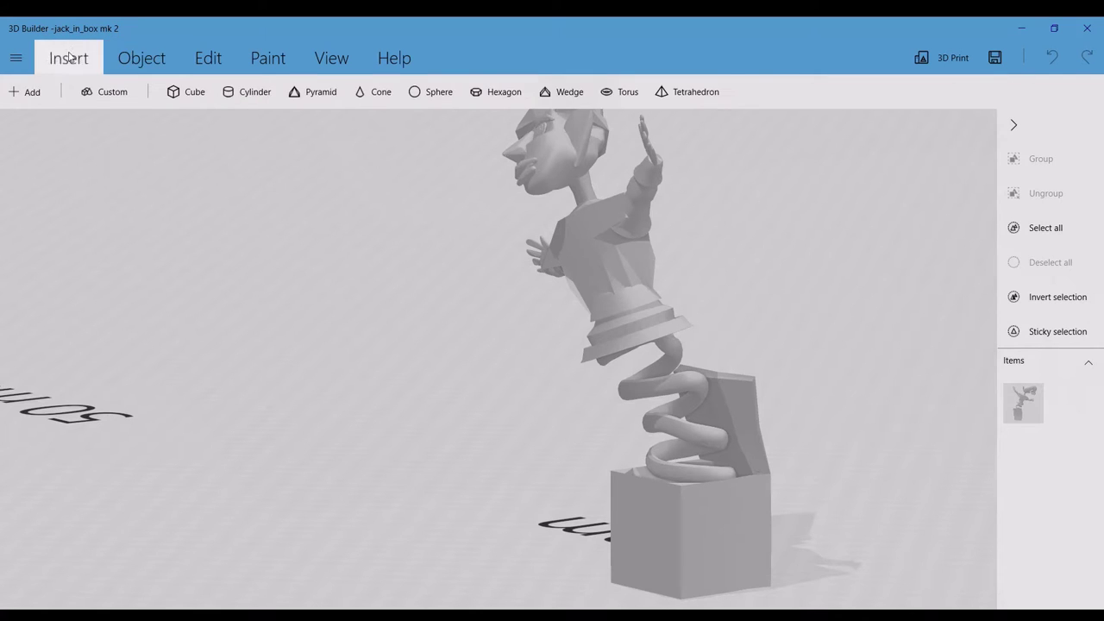
pyautogui.click(138, 71)
pyautogui.click(1044, 227)
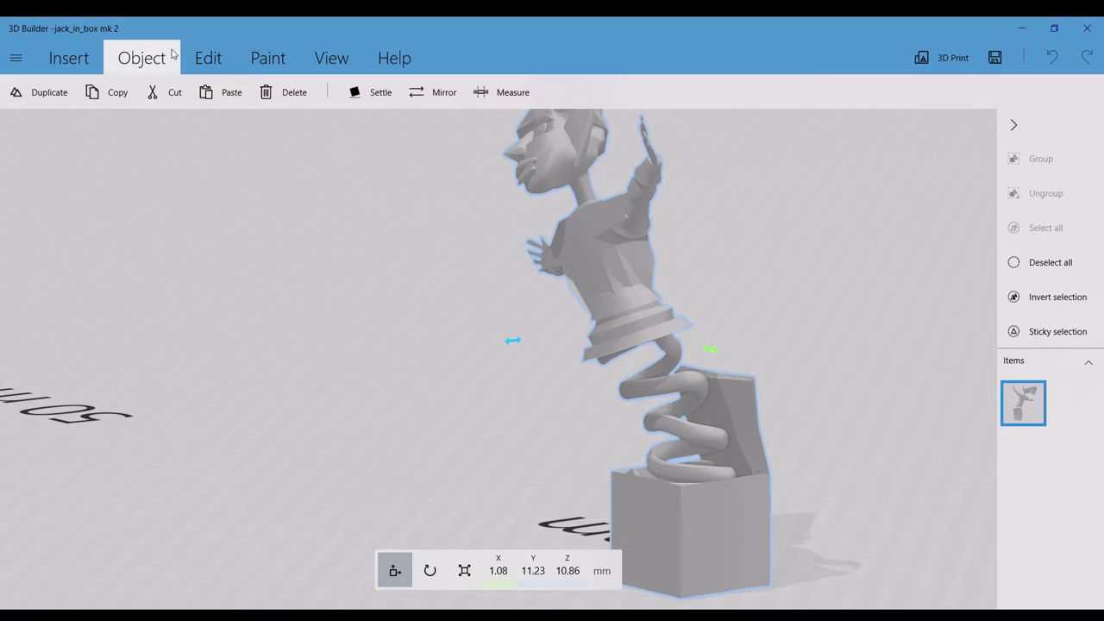
pyautogui.click(208, 58)
pyautogui.click(101, 92)
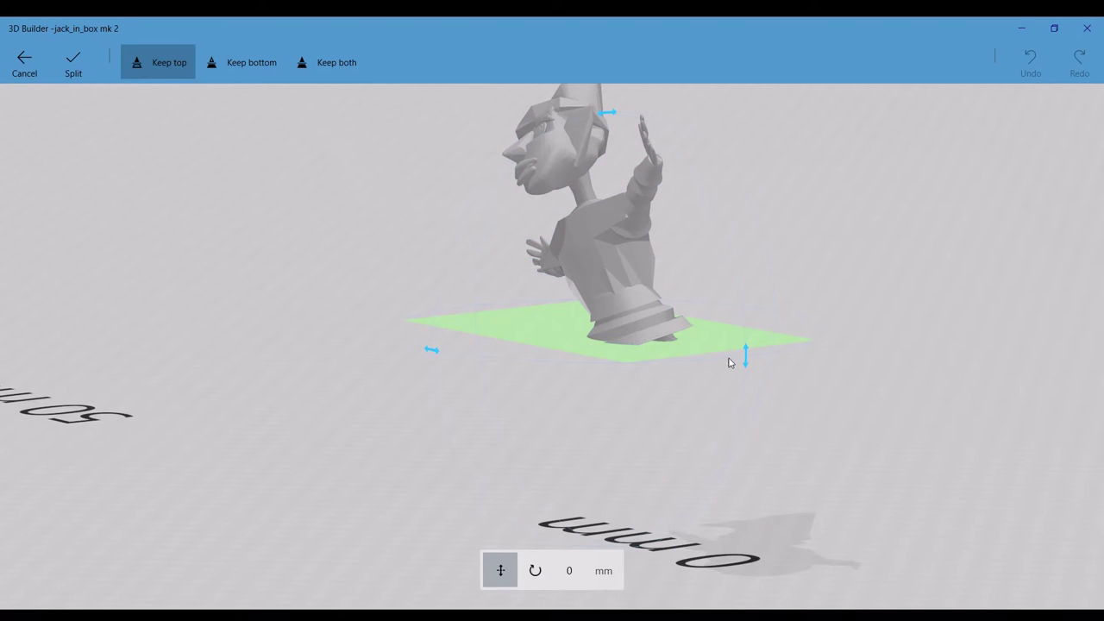
pyautogui.moveTo(757, 360); pyautogui.dragTo(749, 278)
pyautogui.moveTo(623, 321); pyautogui.dragTo(639, 365)
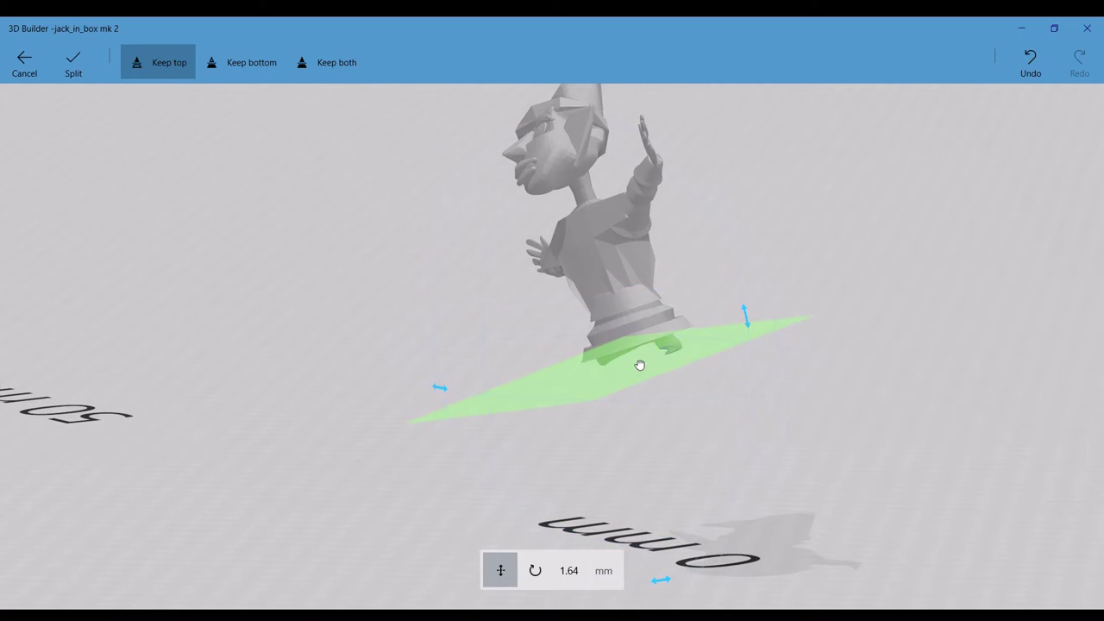
# Fine-tune the cutting plane's offset so it crosses the spring just below the skirt without touching the figure, checking from several sides.
pyautogui.moveTo(519, 356); pyautogui.dragTo(1103, 321)
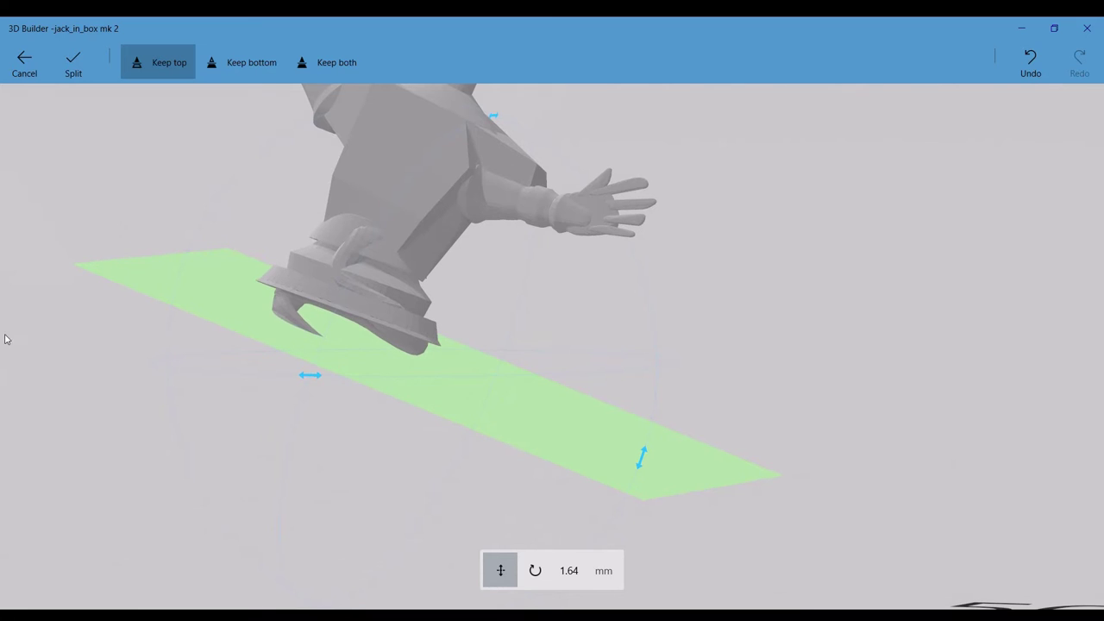
pyautogui.moveTo(4, 339); pyautogui.dragTo(512, 414)
pyautogui.moveTo(218, 440); pyautogui.dragTo(373, 439)
pyautogui.moveTo(560, 429)
pyautogui.mouseDown()
pyautogui.moveTo(554, 453)
pyautogui.moveTo(557, 438)
pyautogui.mouseUp()
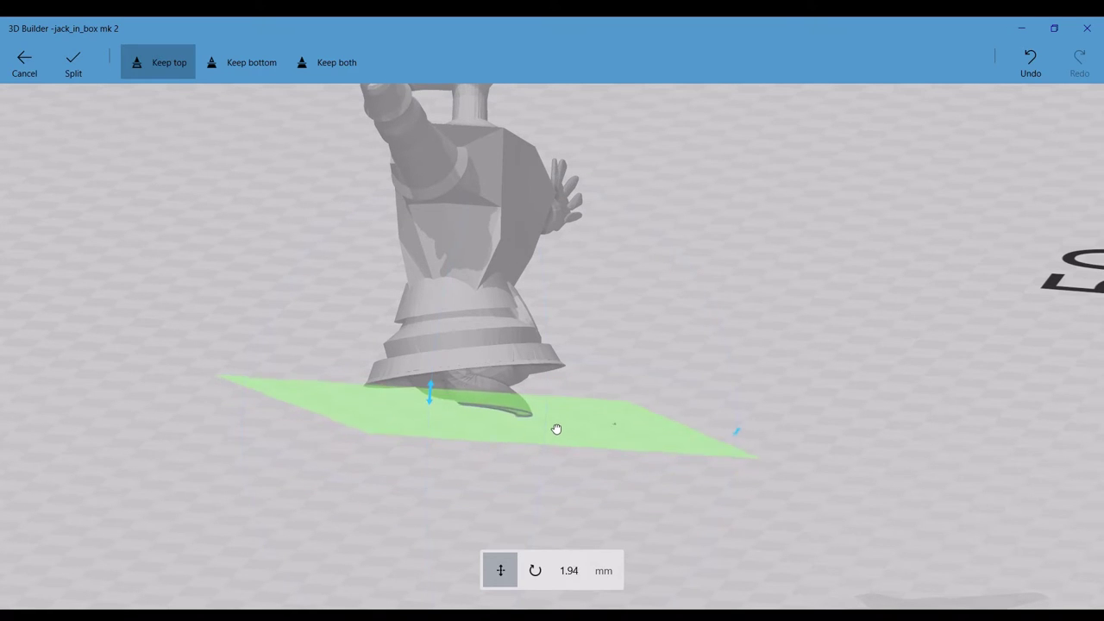
pyautogui.moveTo(252, 401); pyautogui.dragTo(1, 425)
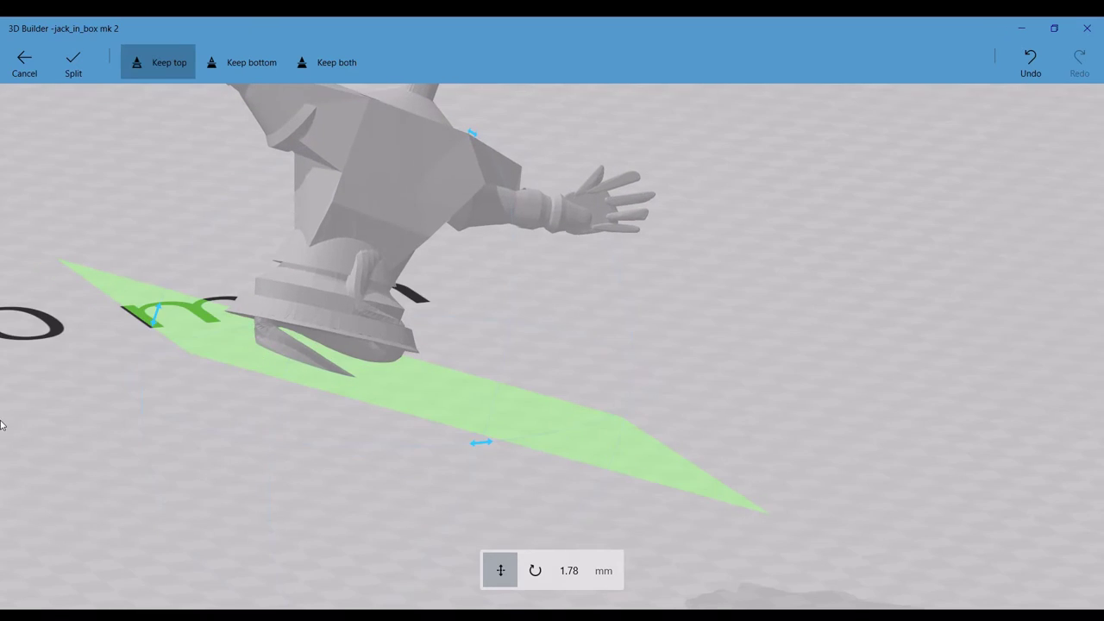
pyautogui.moveTo(238, 466); pyautogui.dragTo(404, 468)
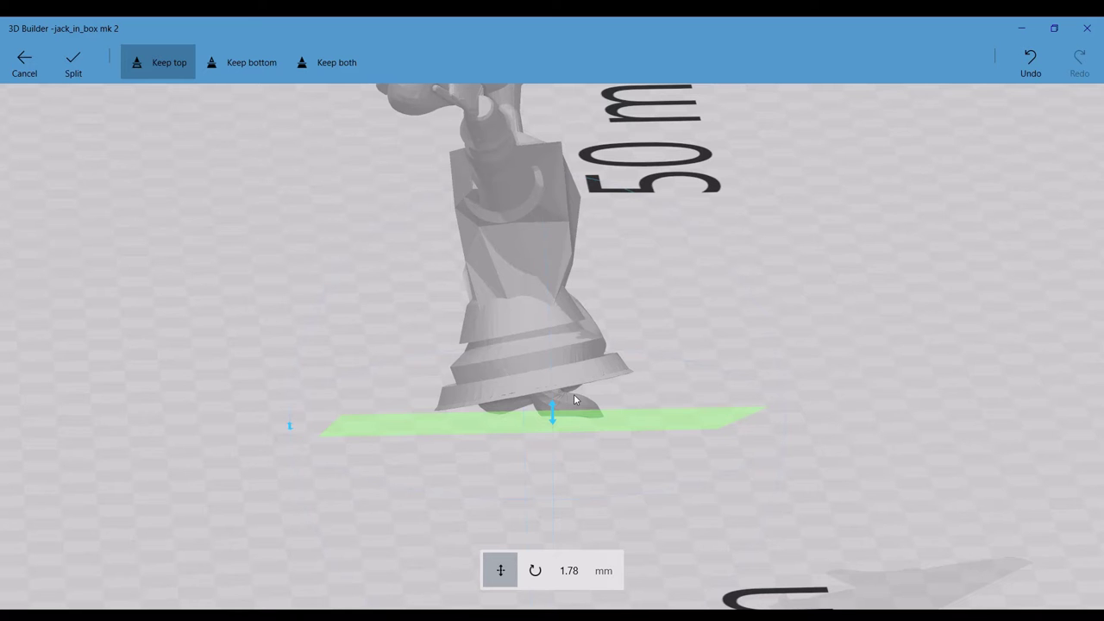
pyautogui.moveTo(558, 418); pyautogui.dragTo(560, 427)
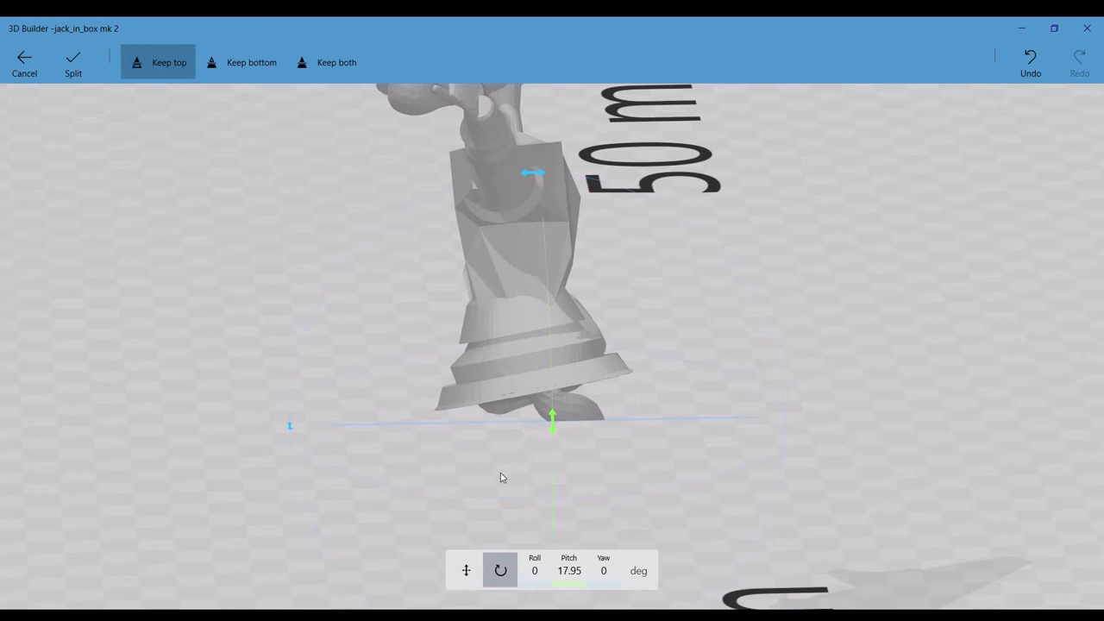
# Check the cutting plane around the skirt and split the model there, keeping both parts.
pyautogui.moveTo(502, 477); pyautogui.dragTo(167, 452)
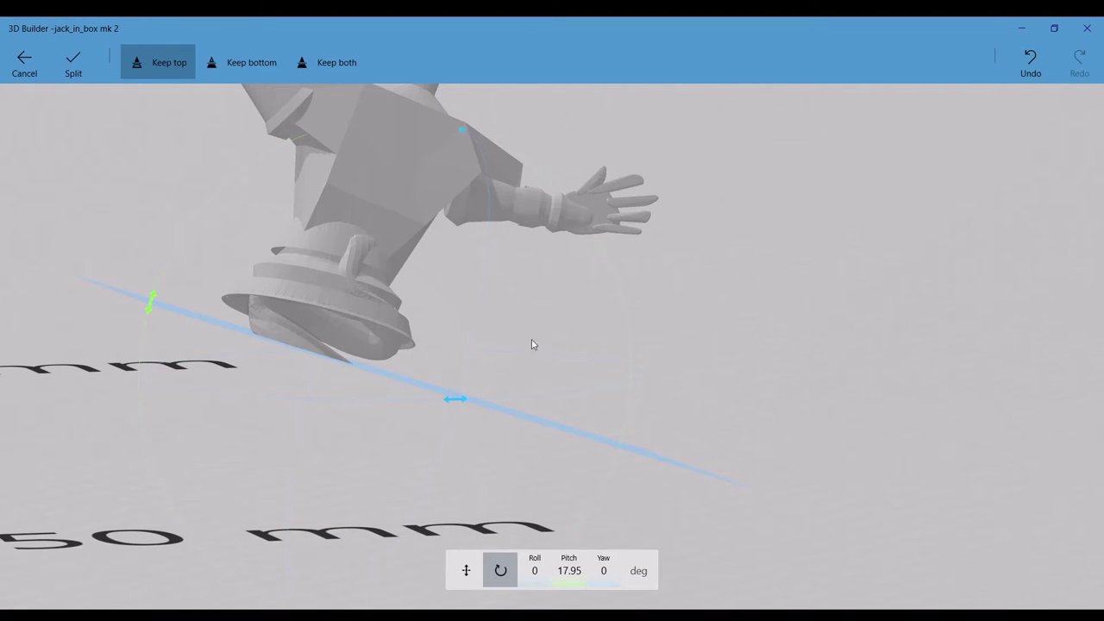
pyautogui.moveTo(532, 345); pyautogui.dragTo(230, 313)
pyautogui.moveTo(567, 354); pyautogui.dragTo(305, 318)
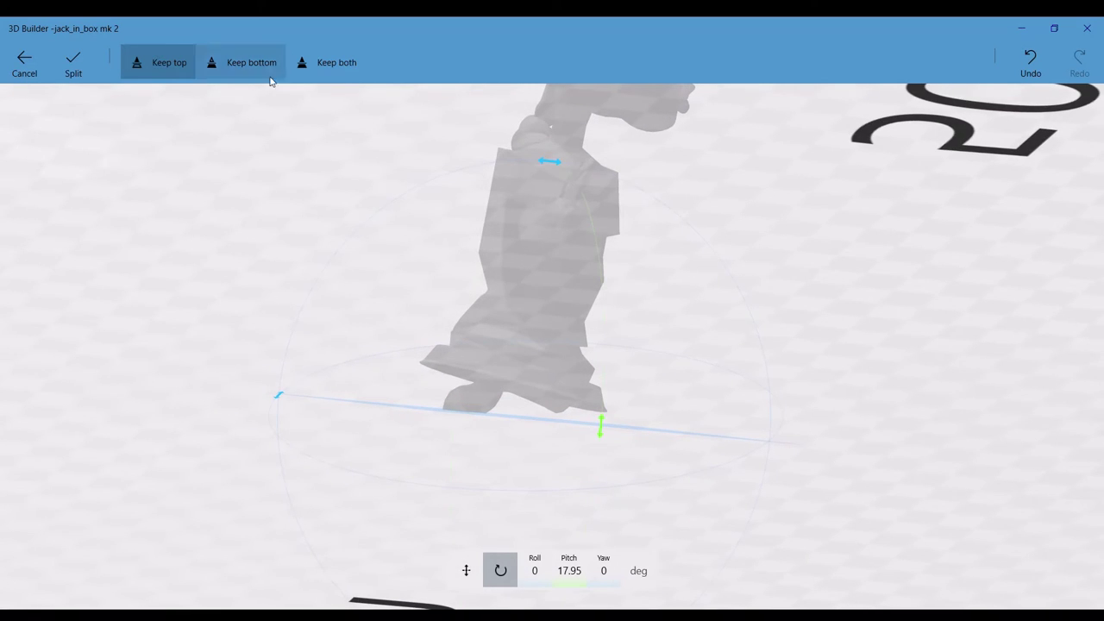
pyautogui.click(330, 65)
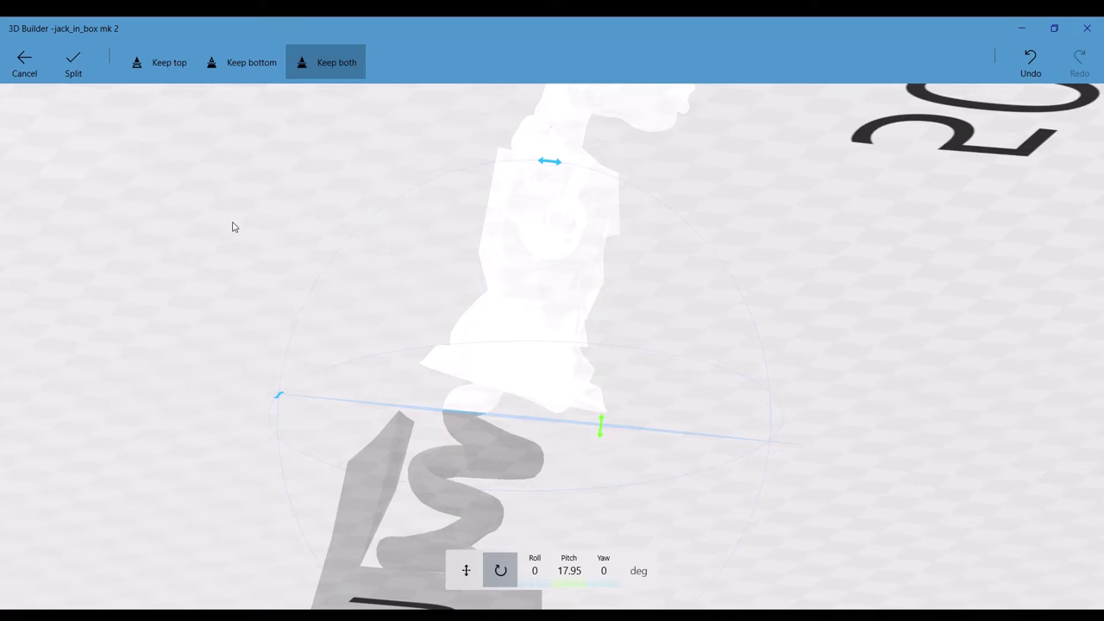
pyautogui.click(75, 66)
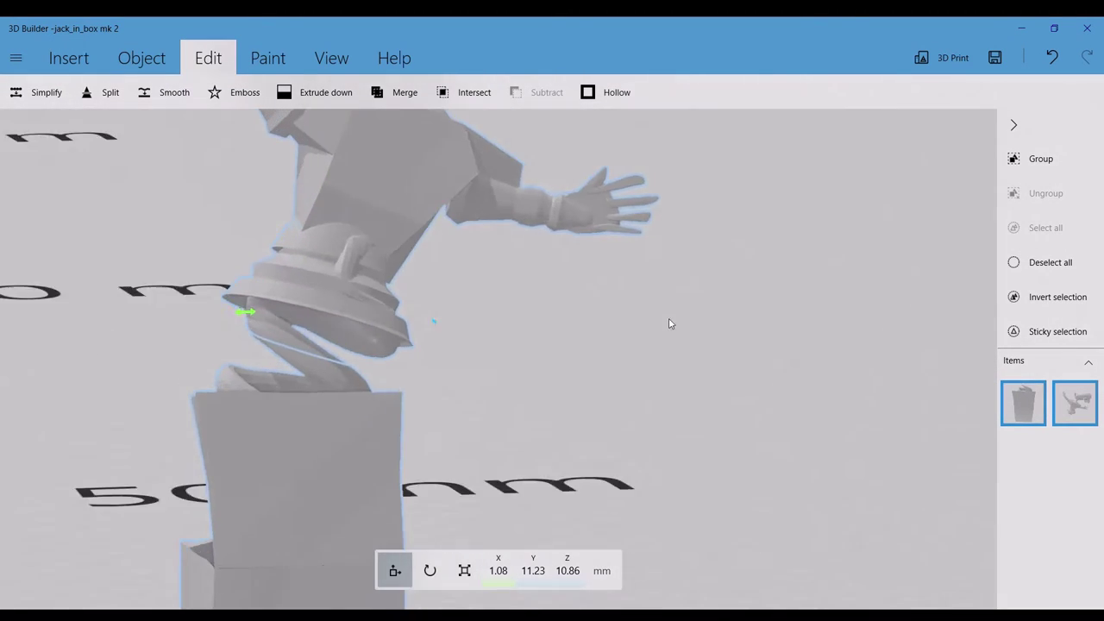
# Check the two split parts, move the upper figure clear of the spring and box to about X 6.68 mm, and select the box.
pyautogui.moveTo(671, 324); pyautogui.dragTo(988, 319)
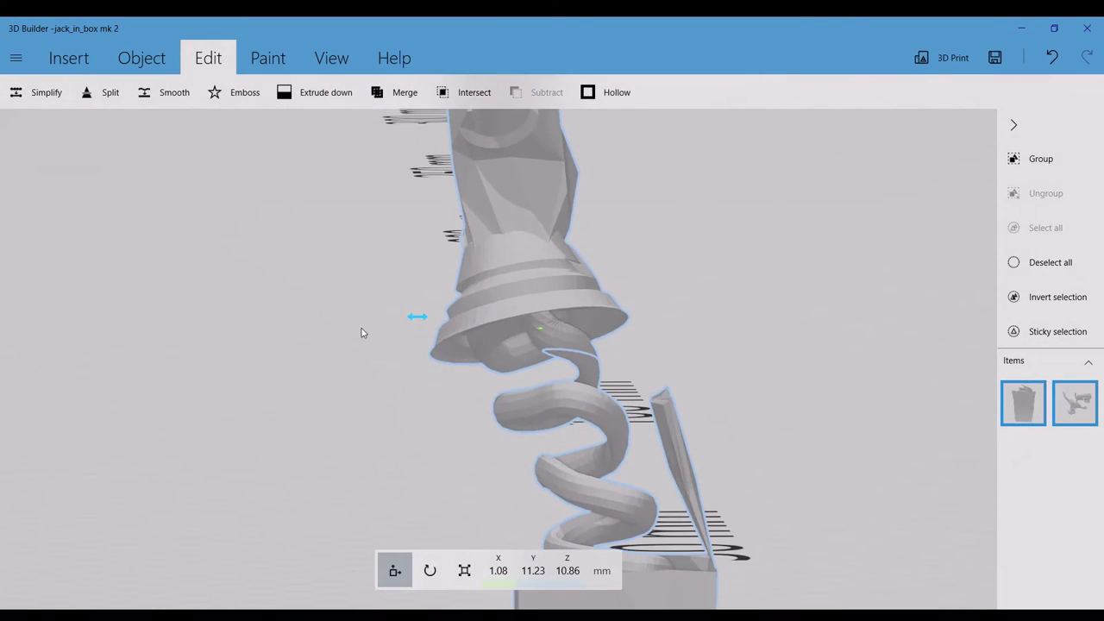
pyautogui.moveTo(363, 331); pyautogui.dragTo(584, 337)
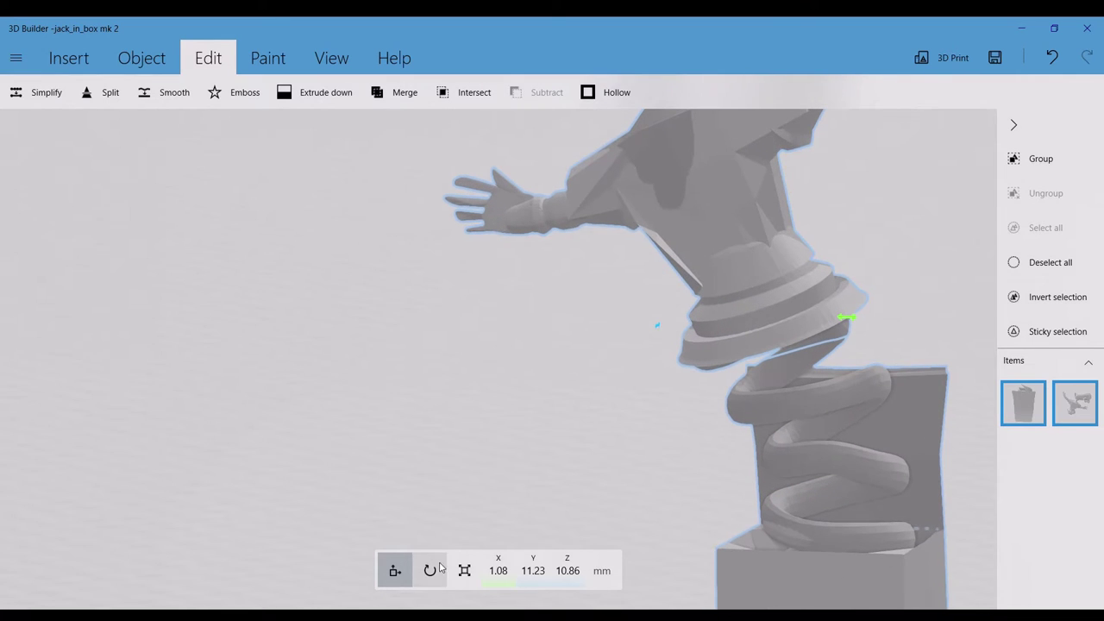
pyautogui.moveTo(729, 268)
pyautogui.mouseDown()
pyautogui.moveTo(665, 259)
pyautogui.moveTo(748, 277)
pyautogui.mouseUp()
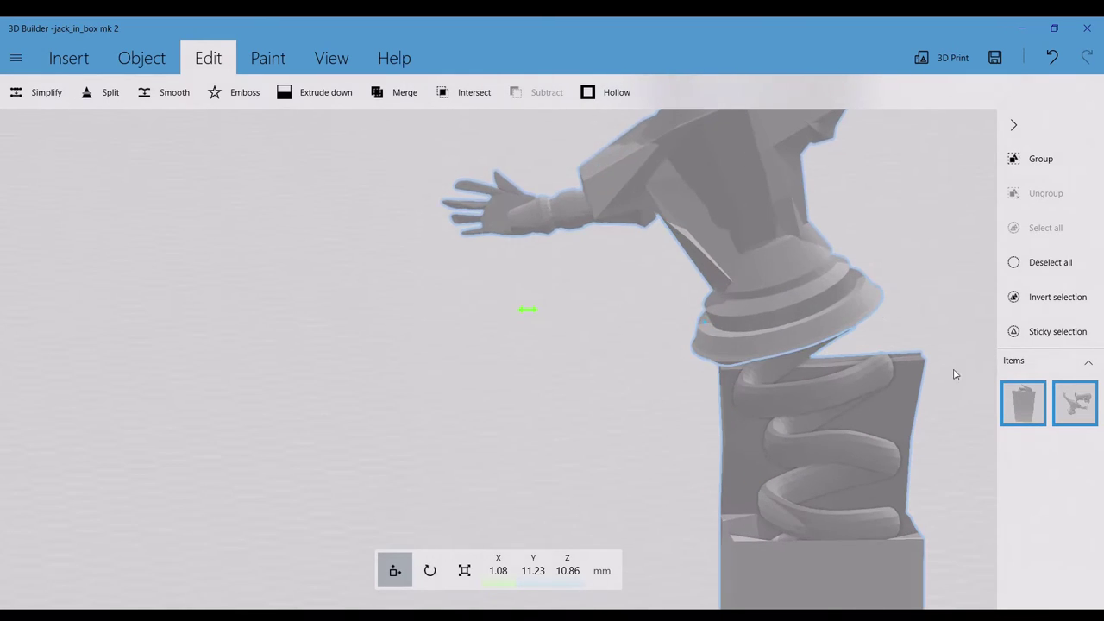
pyautogui.click(1008, 395)
pyautogui.click(1075, 403)
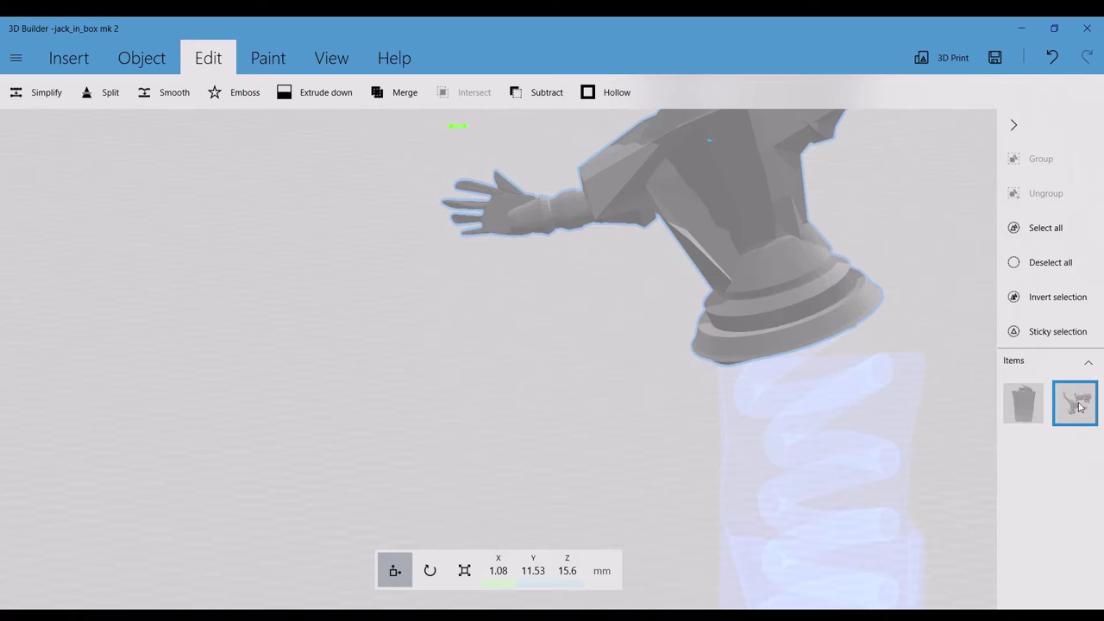
pyautogui.click(1035, 404)
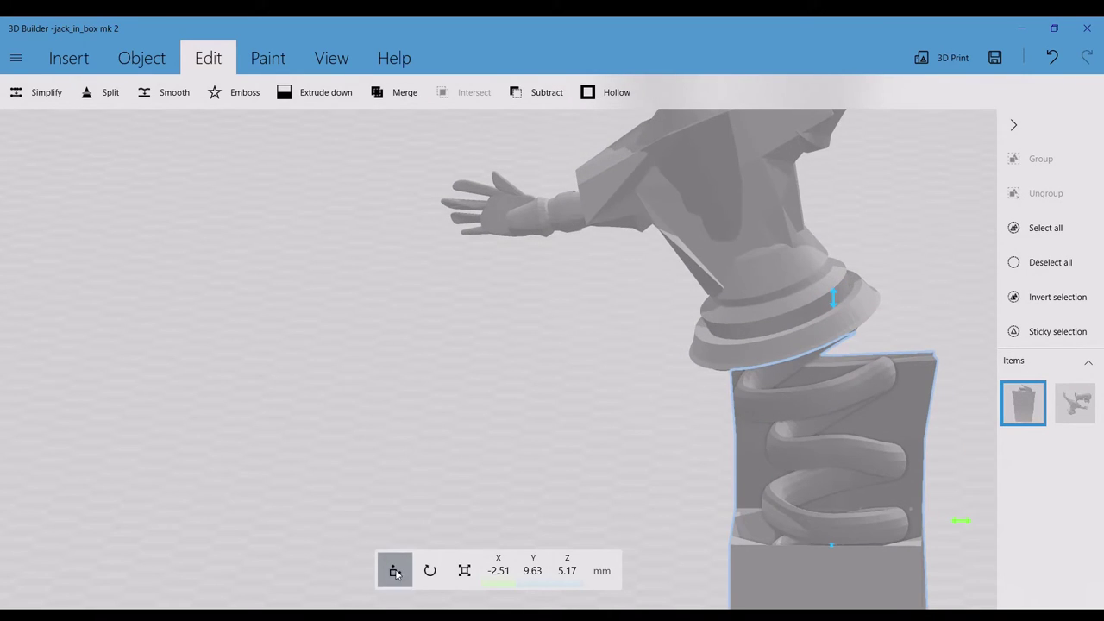
pyautogui.scroll(-5, 714, 297)
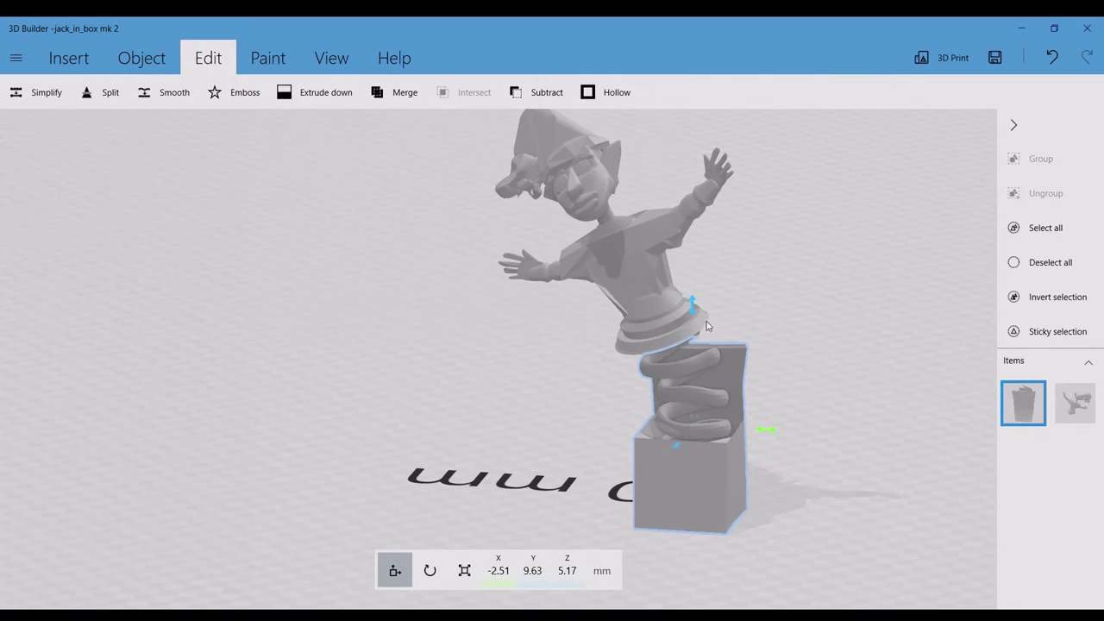
pyautogui.moveTo(673, 311); pyautogui.dragTo(541, 272)
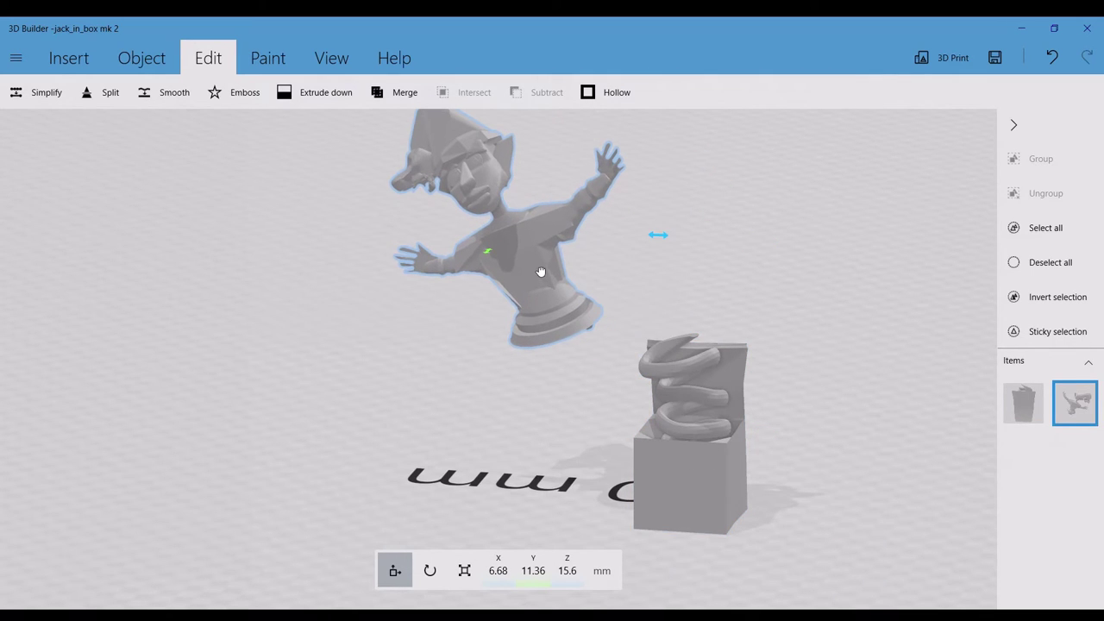
pyautogui.click(699, 440)
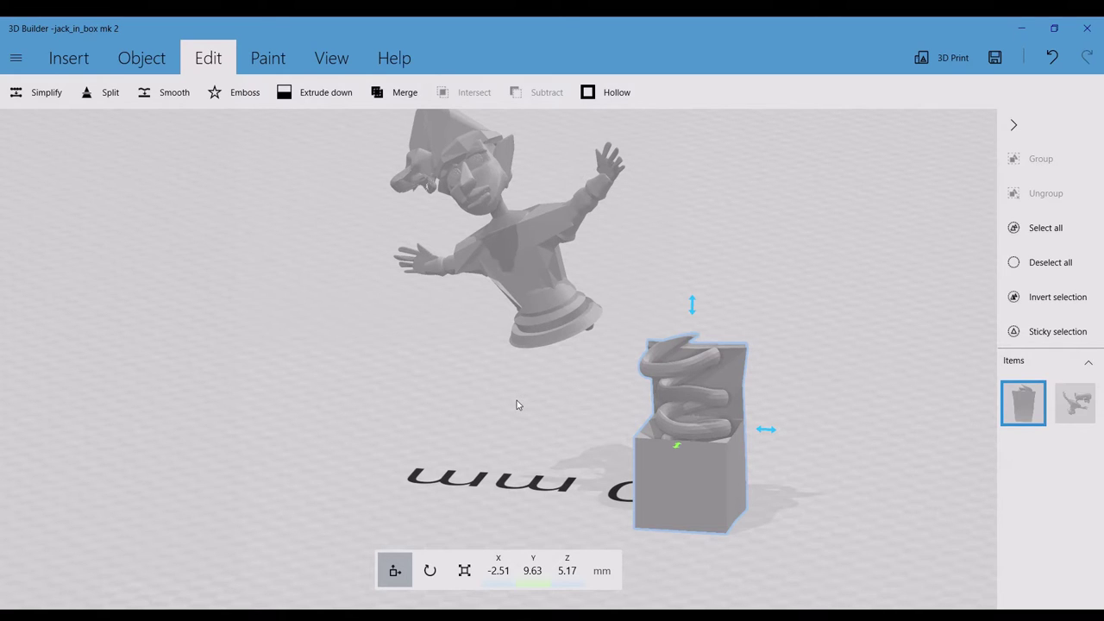
# Delete the box and spring part, and save the remaining figure as jack_in_box mk 2_tophalf.
pyautogui.press('Delete')
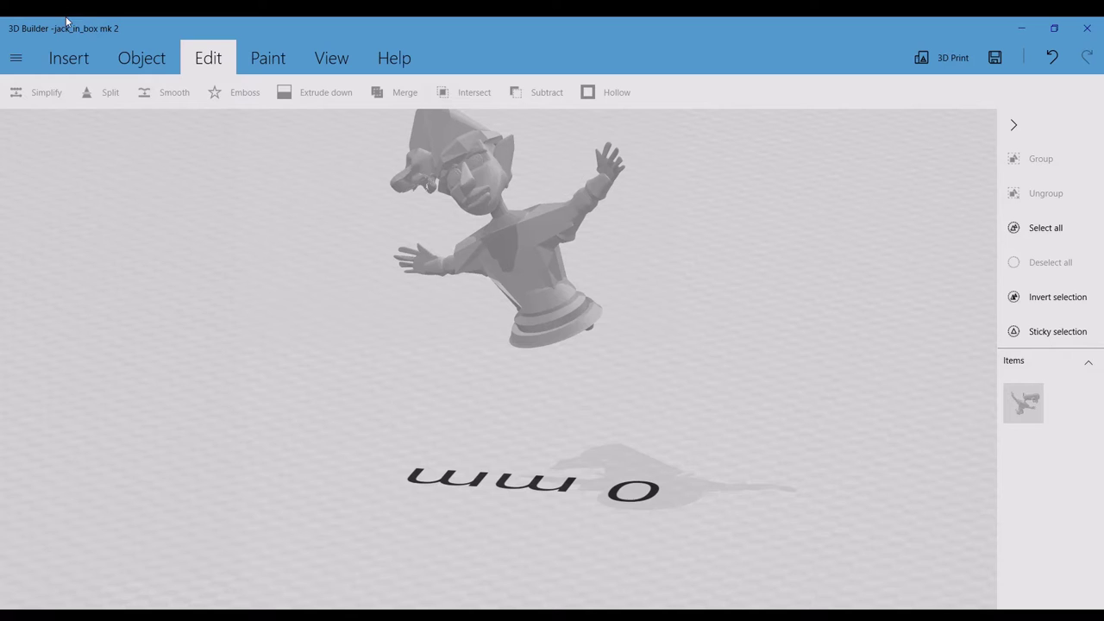
pyautogui.click(15, 58)
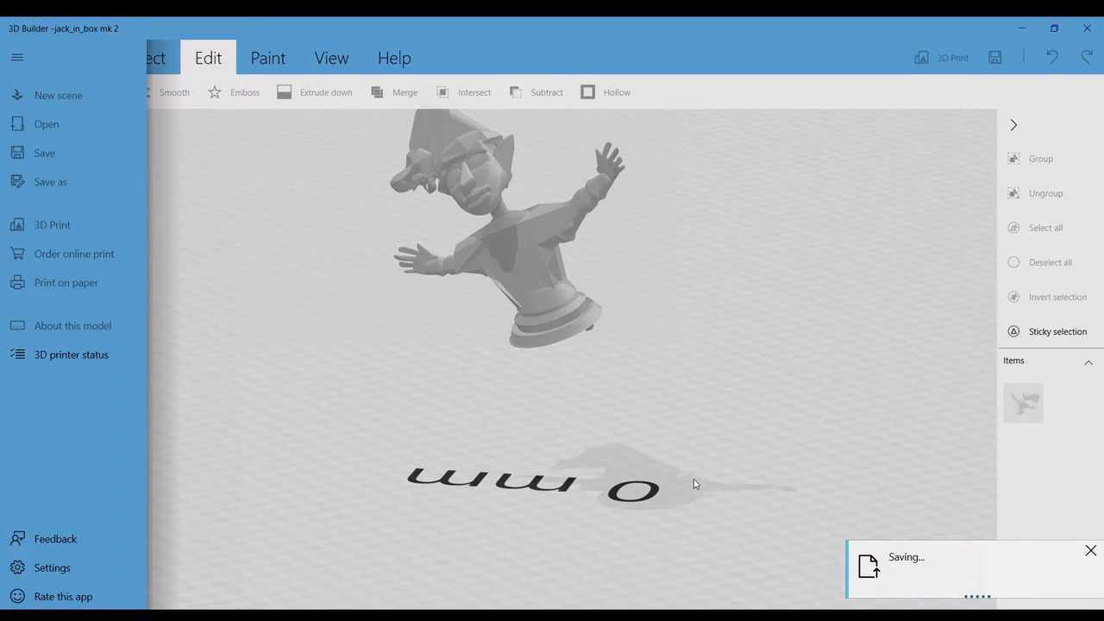
pyautogui.click(716, 441)
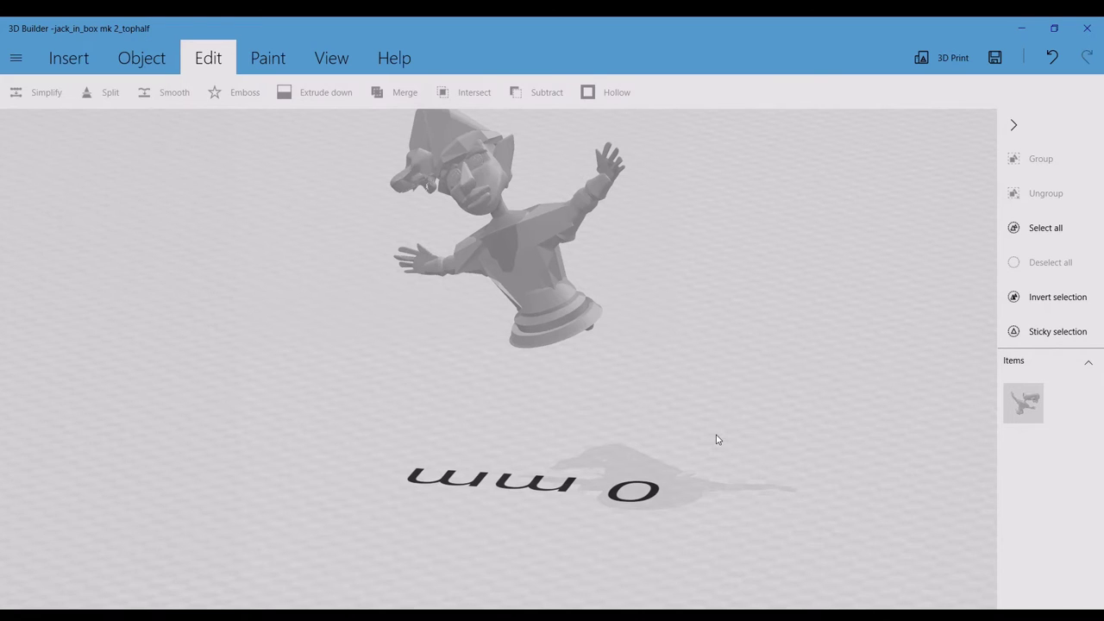
# Undo the box's deletion, delete the figure instead, and save the remaining box and spring as jack_in_box mk 2_bottomhalf.
pyautogui.hotkey('ctrl', 'z')
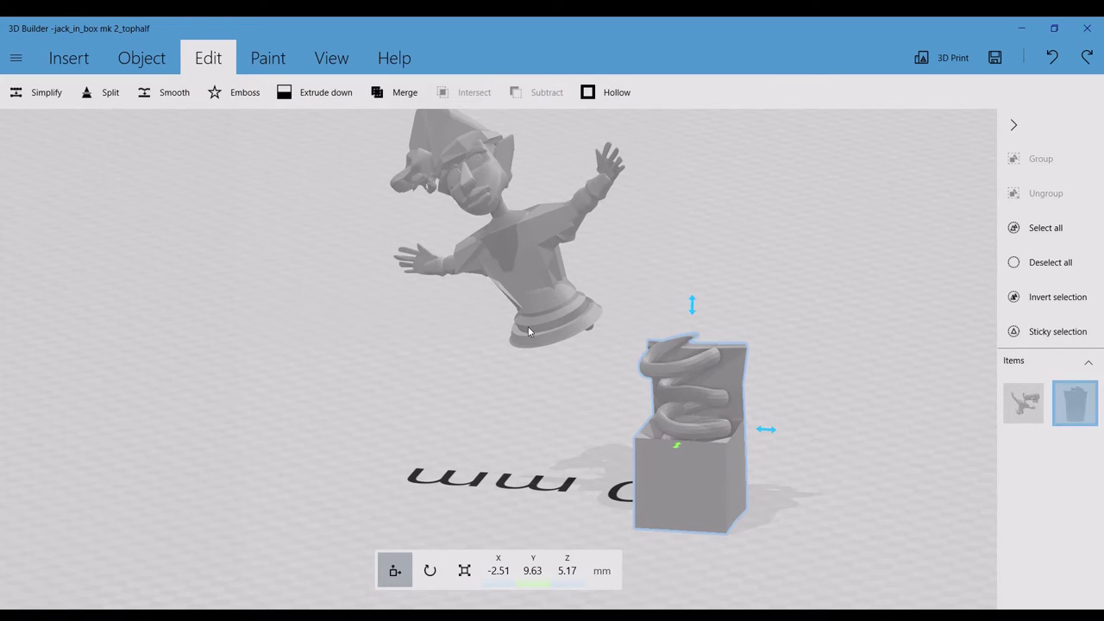
pyautogui.click(528, 330)
pyautogui.press('Delete')
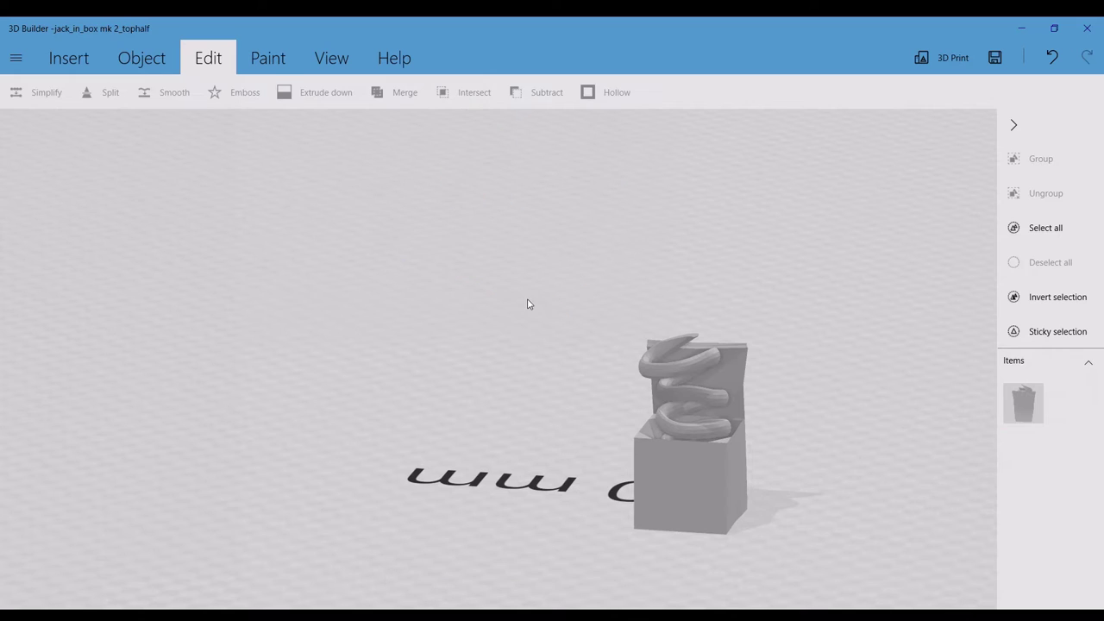
pyautogui.click(16, 58)
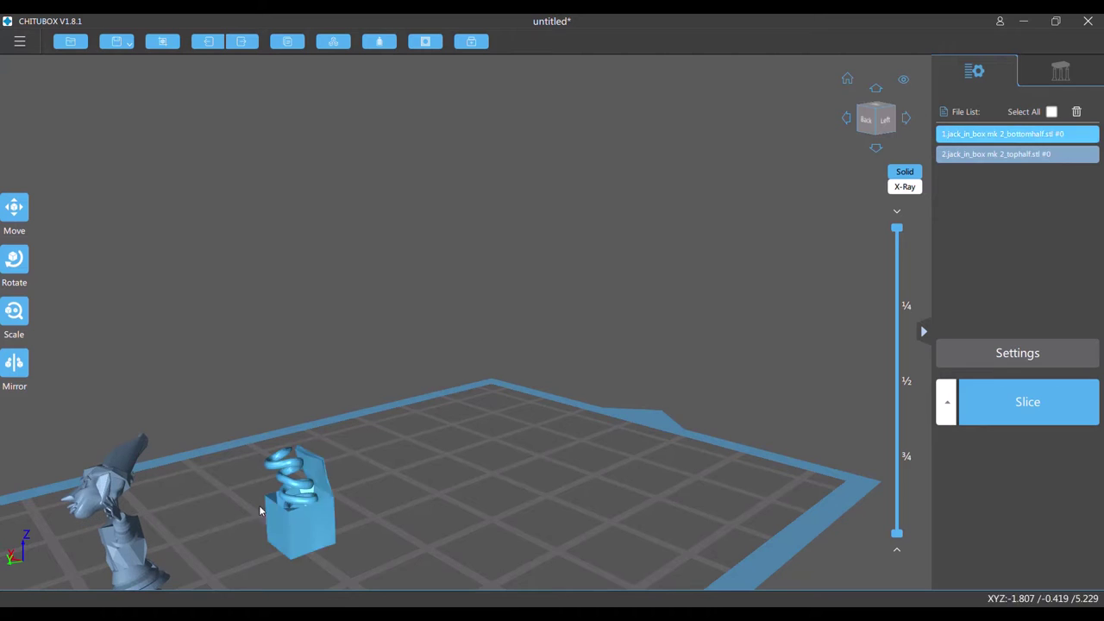
# In CHITUBOX, select both the bottomhalf and tophalf models and scale them uniformly to 220.91%.
pyautogui.click(274, 500)
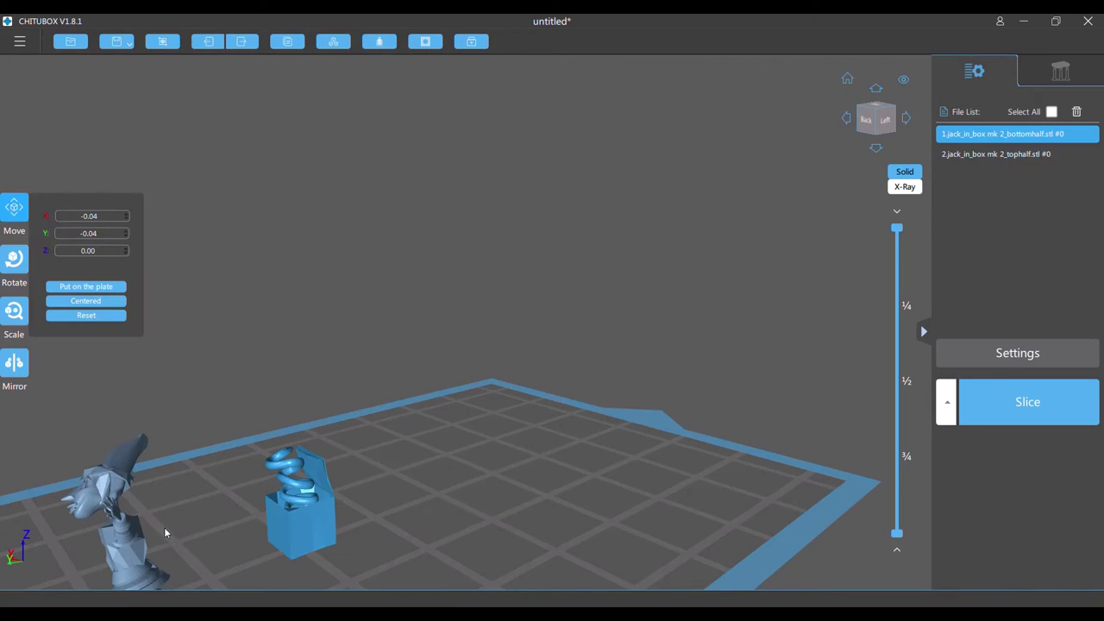
pyautogui.keyDown('ctrl'); pyautogui.click(132, 541); pyautogui.keyUp('ctrl')
pyautogui.click(14, 312)
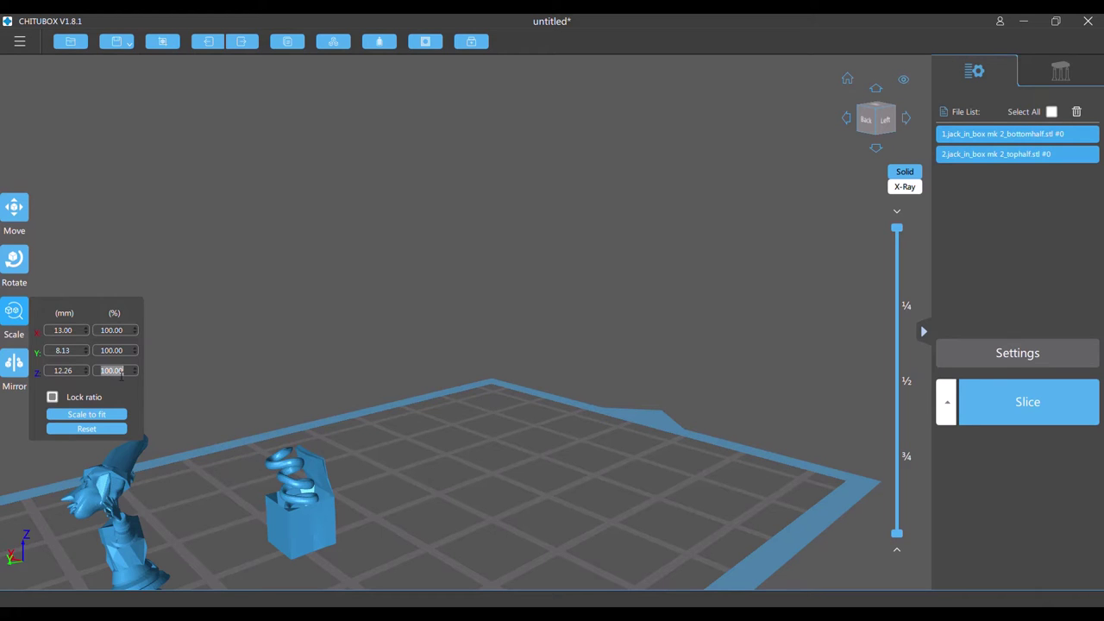
pyautogui.write('220.91')
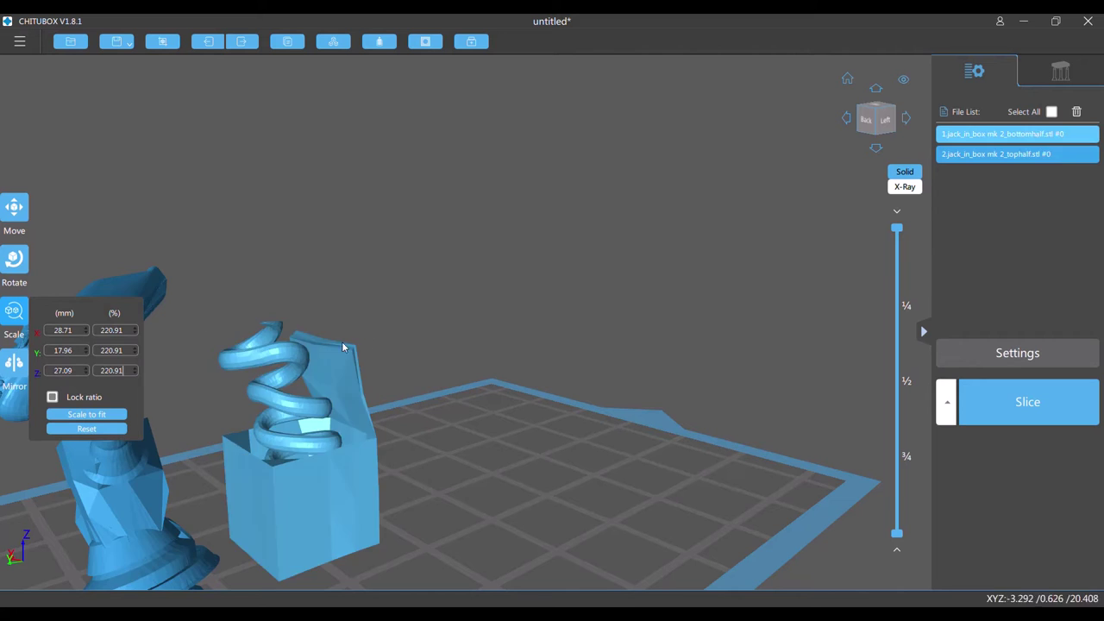
# Clear the joint selection and move the figure and the box apart on the build plate, placing the box at about X -0.70, Y -13.51.
pyautogui.moveTo(395, 316); pyautogui.dragTo(127, 230)
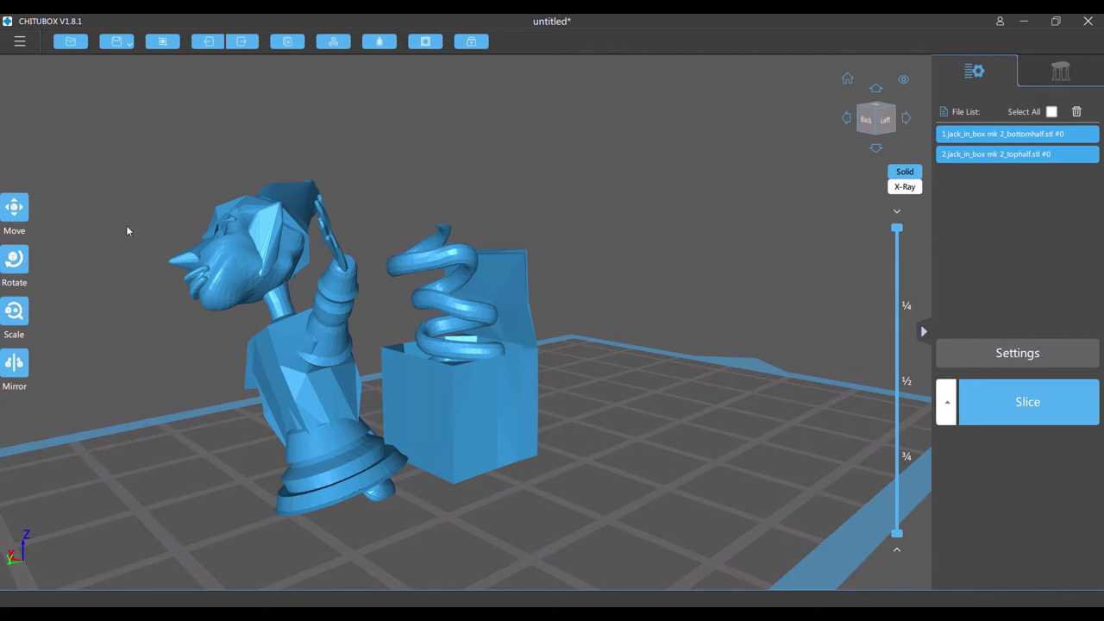
pyautogui.moveTo(283, 354); pyautogui.dragTo(351, 371)
pyautogui.click(1008, 135)
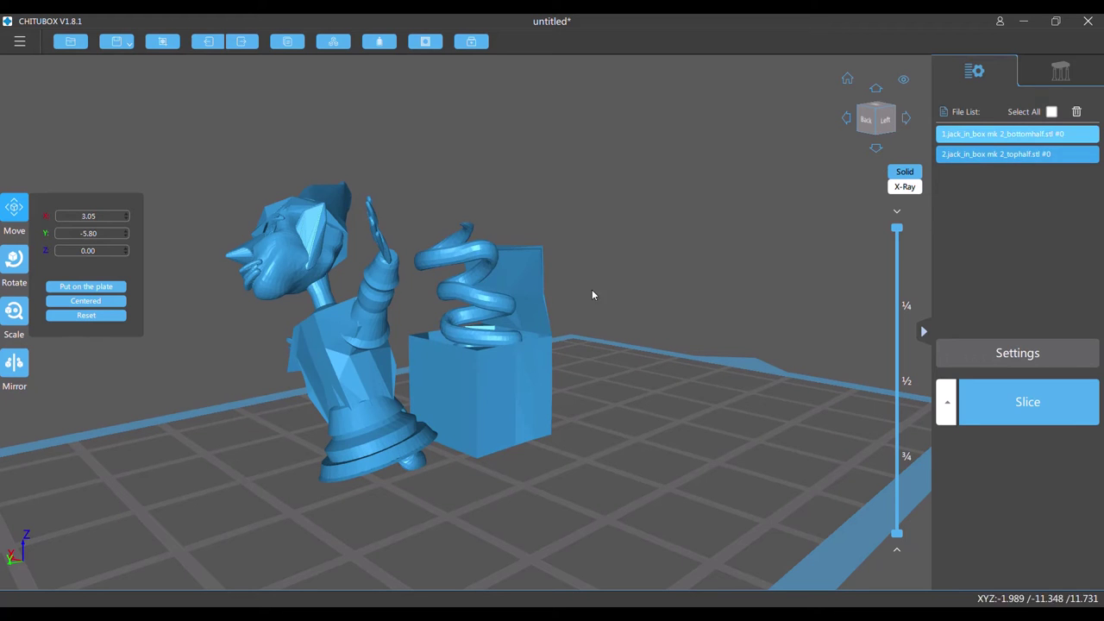
pyautogui.click(946, 161)
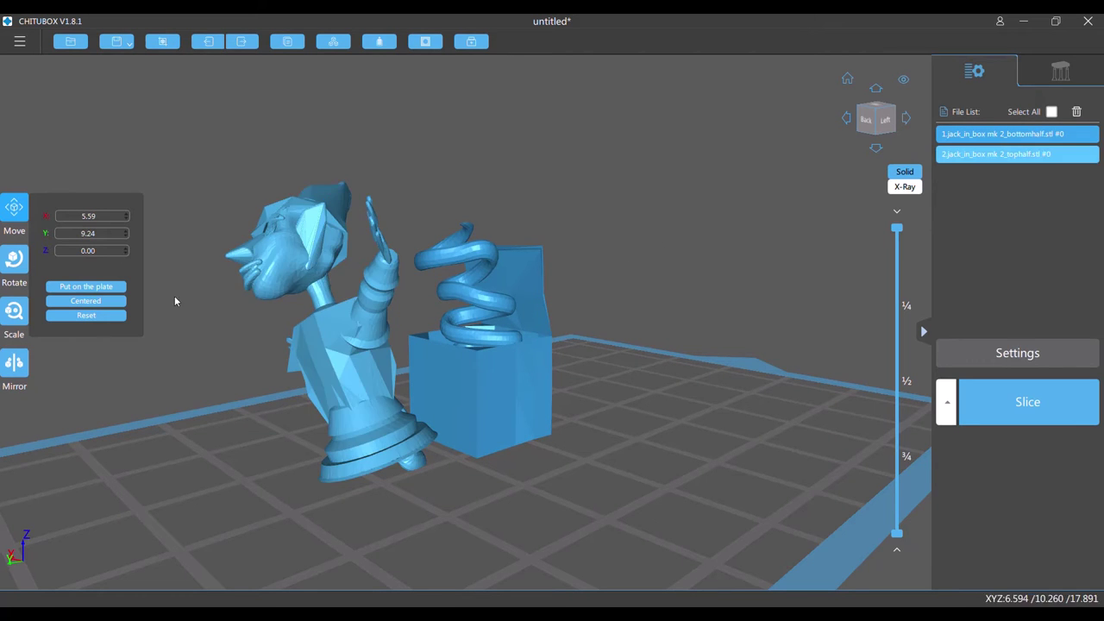
pyautogui.click(22, 209)
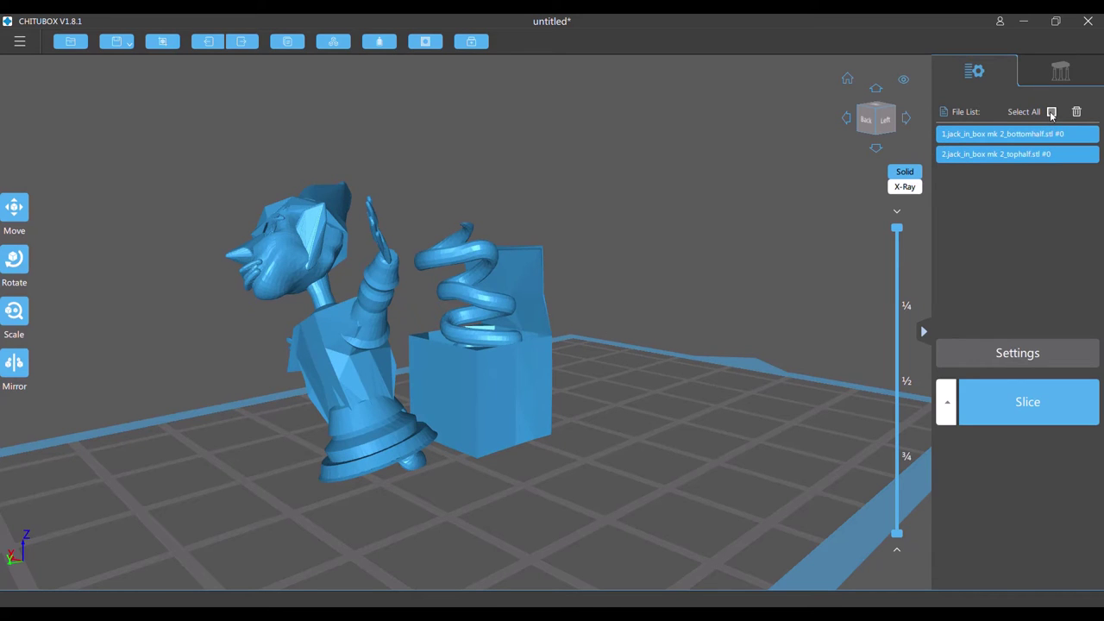
pyautogui.click(1052, 112)
pyautogui.moveTo(346, 393); pyautogui.dragTo(202, 429)
pyautogui.moveTo(476, 416); pyautogui.dragTo(556, 403)
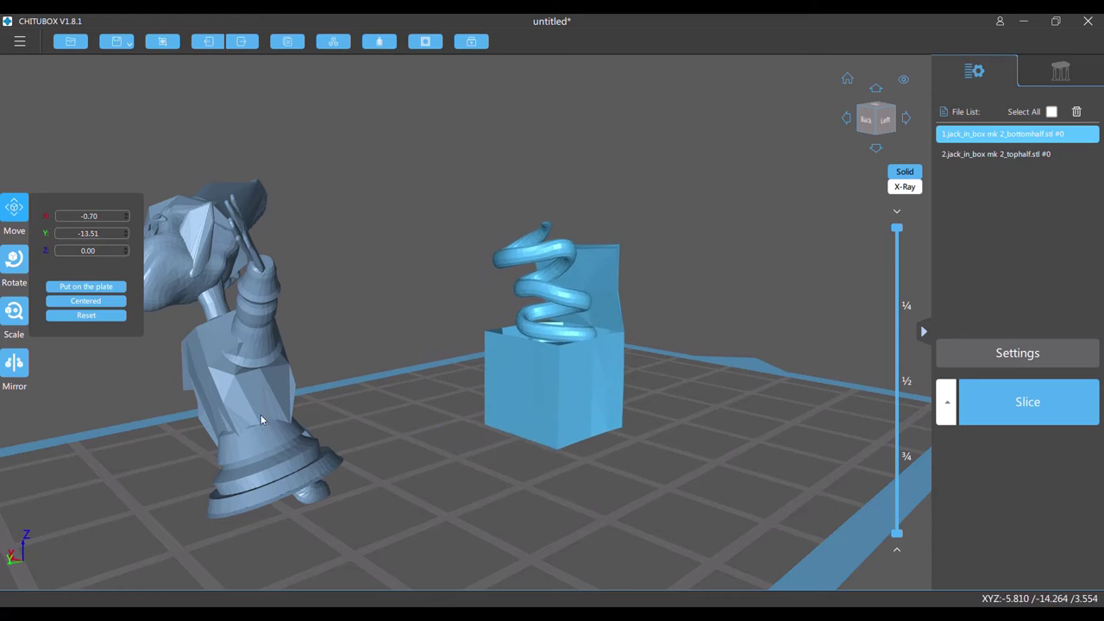
# Rotate the box and spring part freehand so that it tilts onto one of its lower corners.
pyautogui.moveTo(157, 407); pyautogui.dragTo(109, 320)
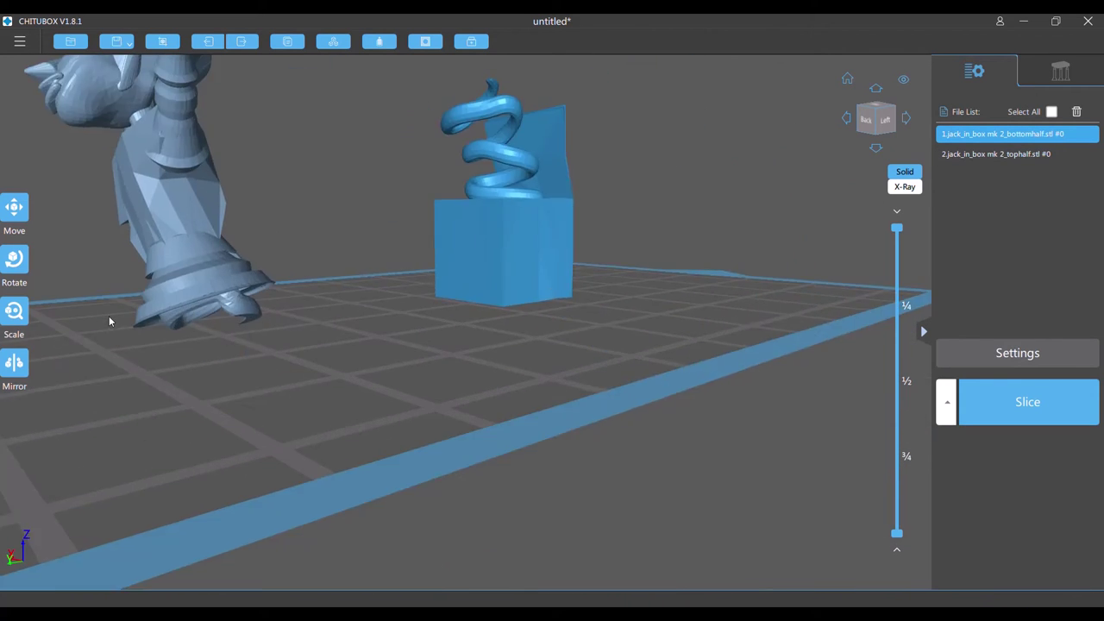
pyautogui.scroll(-5, 535, 312)
pyautogui.moveTo(535, 311); pyautogui.dragTo(7, 267)
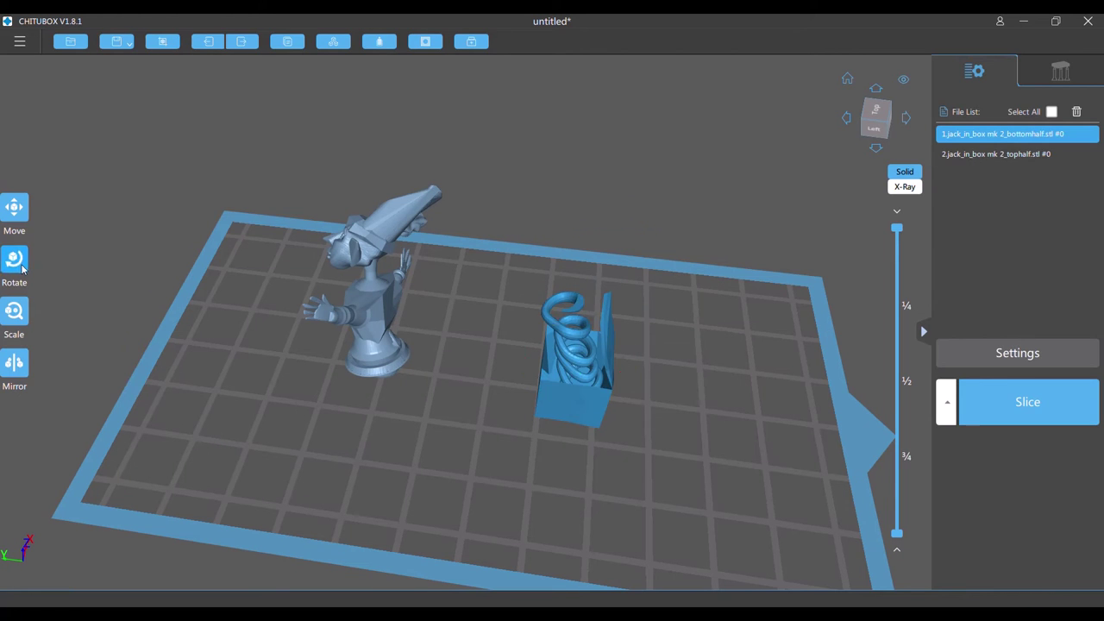
pyautogui.click(21, 265)
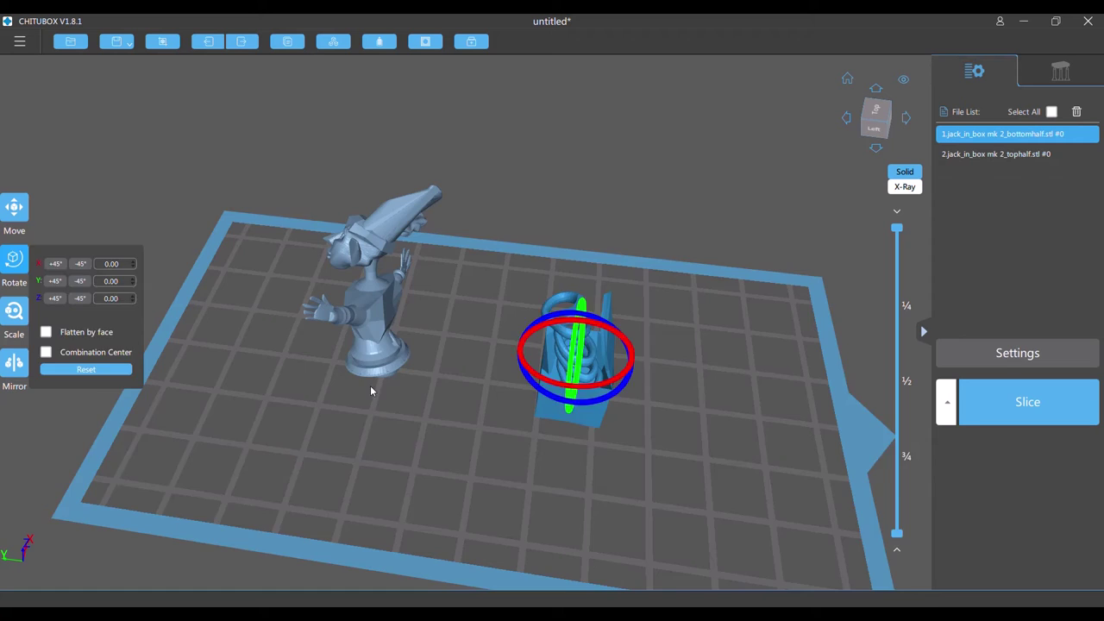
pyautogui.moveTo(371, 391); pyautogui.dragTo(541, 281)
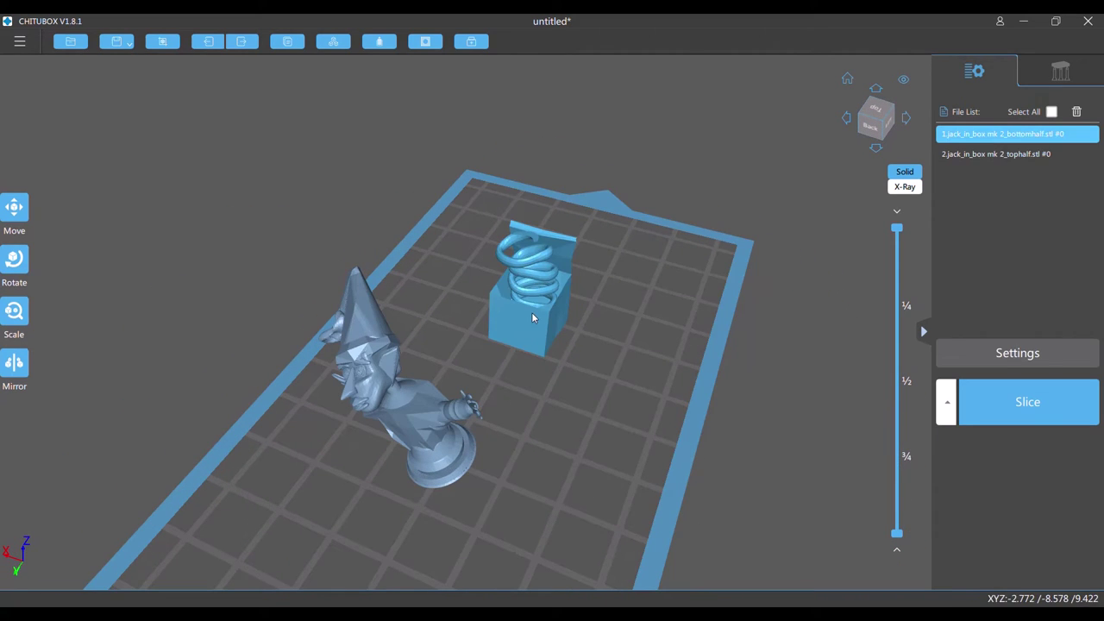
pyautogui.click(14, 259)
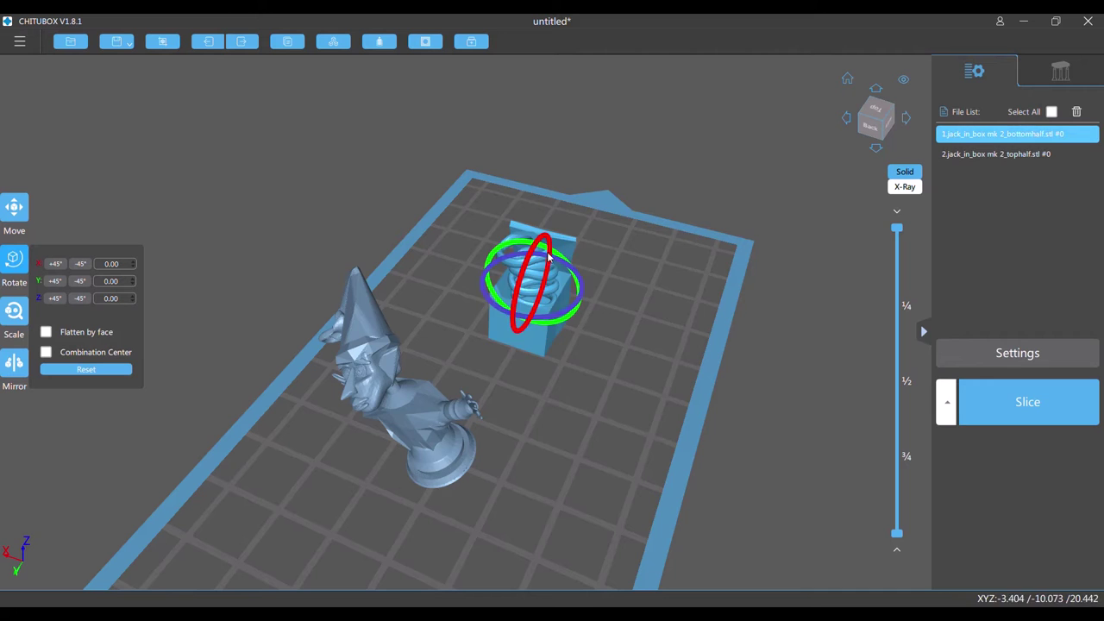
pyautogui.moveTo(728, 306); pyautogui.dragTo(588, 334)
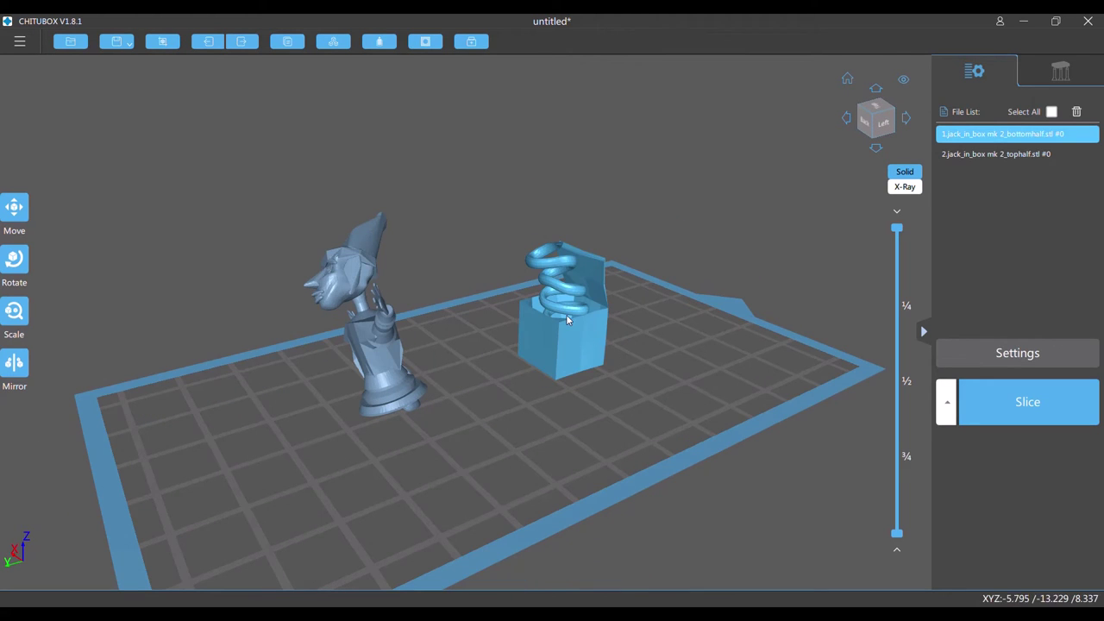
pyautogui.click(14, 259)
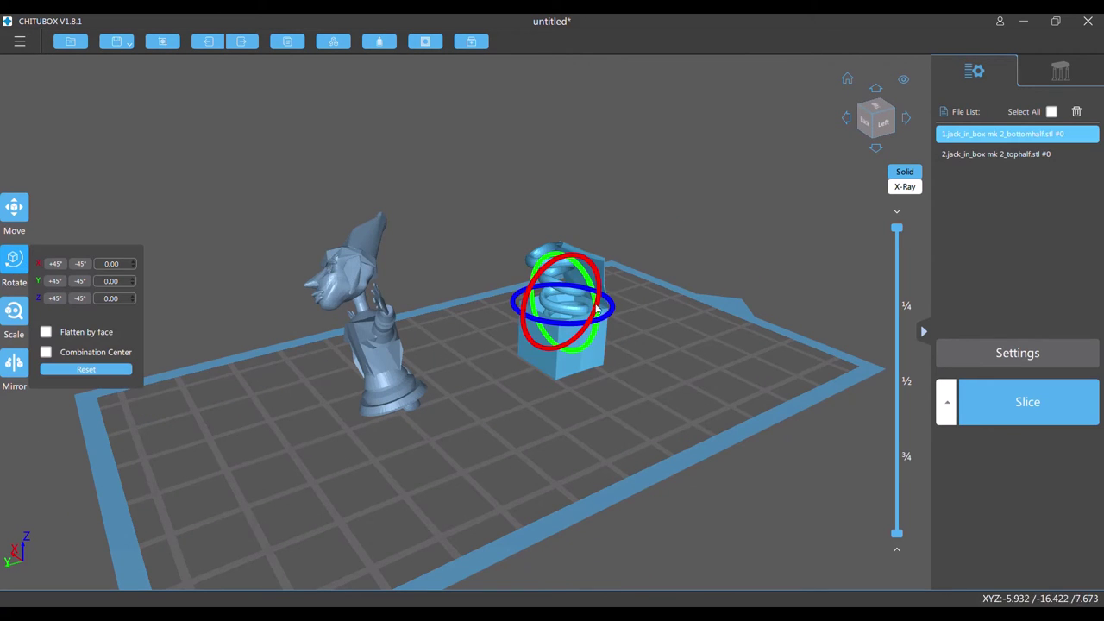
pyautogui.moveTo(602, 278); pyautogui.dragTo(578, 245)
pyautogui.moveTo(667, 249); pyautogui.dragTo(474, 293)
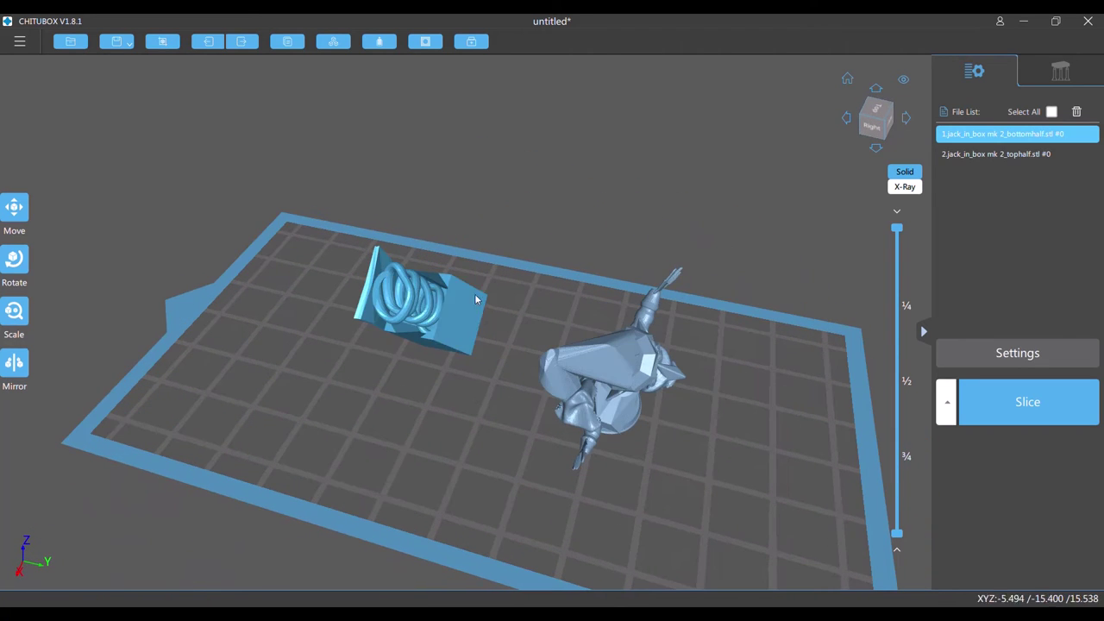
# Select the figure and rotate it about 55° around the X axis so it leans back on the build plate.
pyautogui.moveTo(696, 424); pyautogui.dragTo(528, 386)
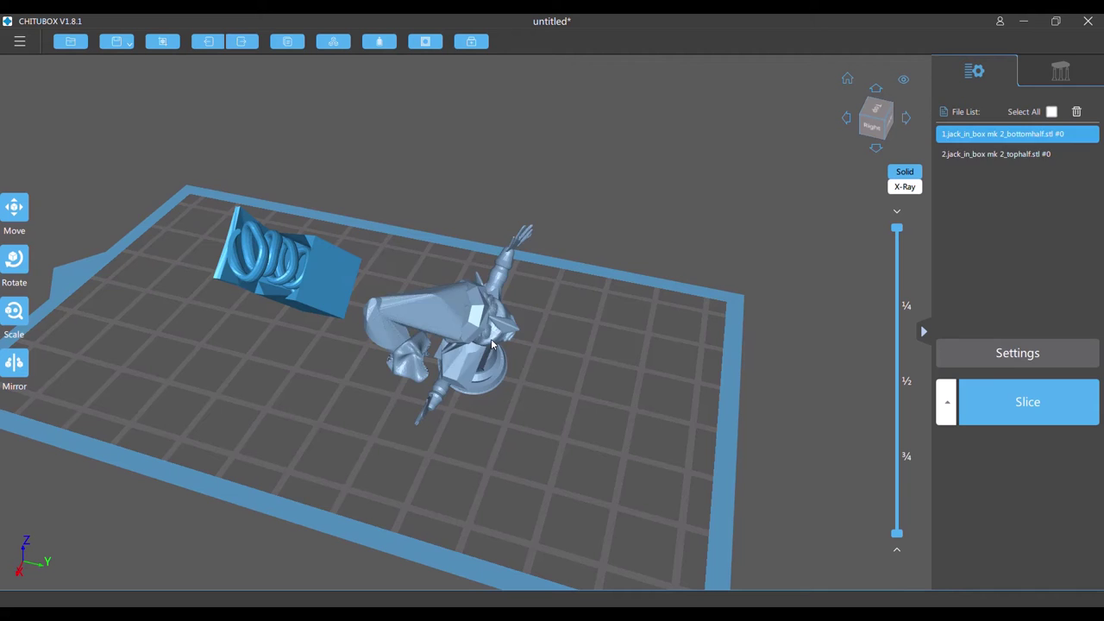
pyautogui.click(485, 324)
pyautogui.click(13, 312)
pyautogui.click(13, 259)
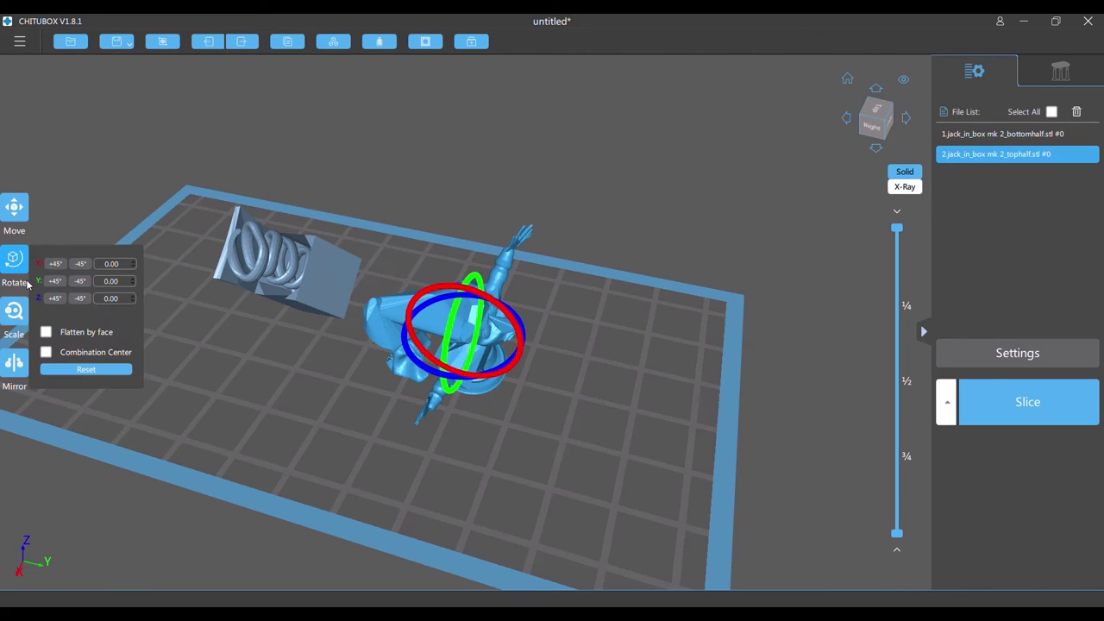
pyautogui.moveTo(446, 283); pyautogui.dragTo(439, 298)
pyautogui.click(14, 208)
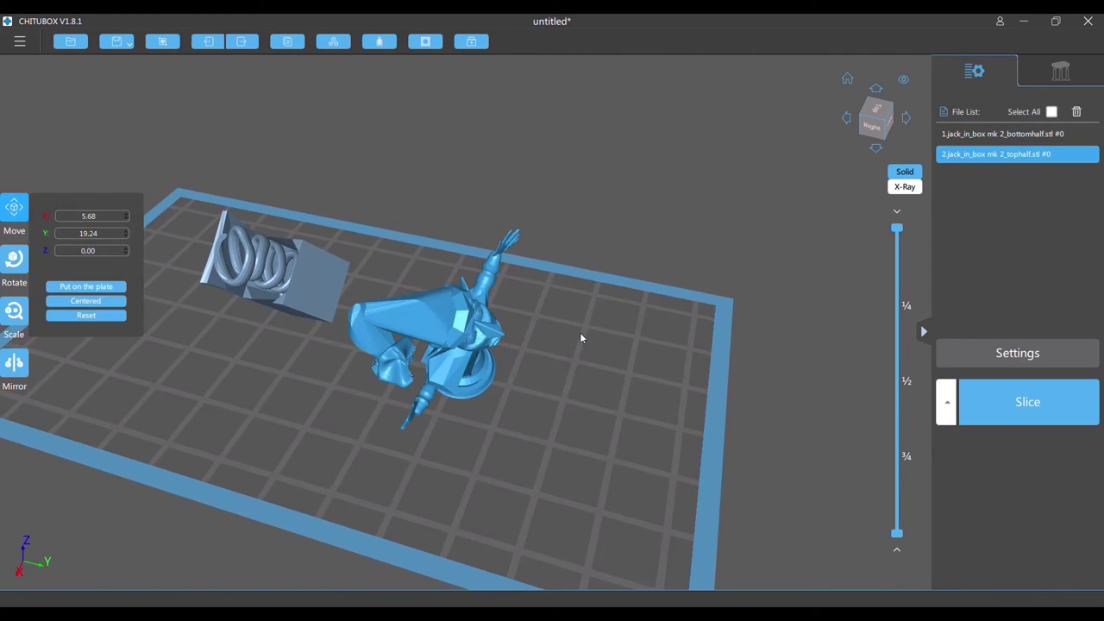
pyautogui.moveTo(580, 333); pyautogui.dragTo(419, 318)
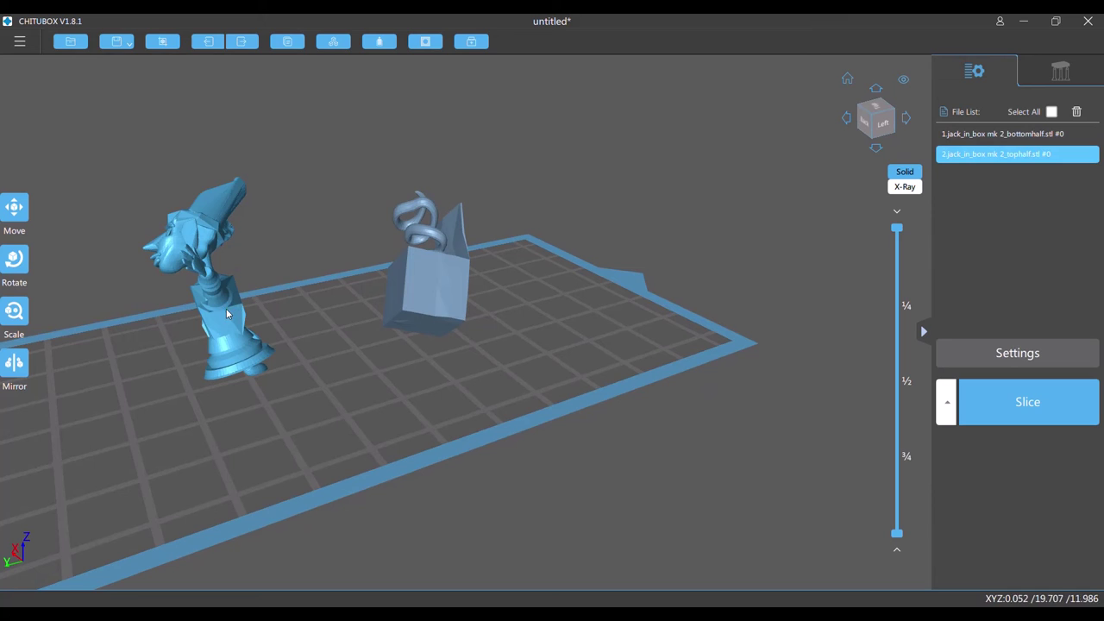
pyautogui.click(15, 270)
pyautogui.moveTo(161, 267); pyautogui.dragTo(200, 254)
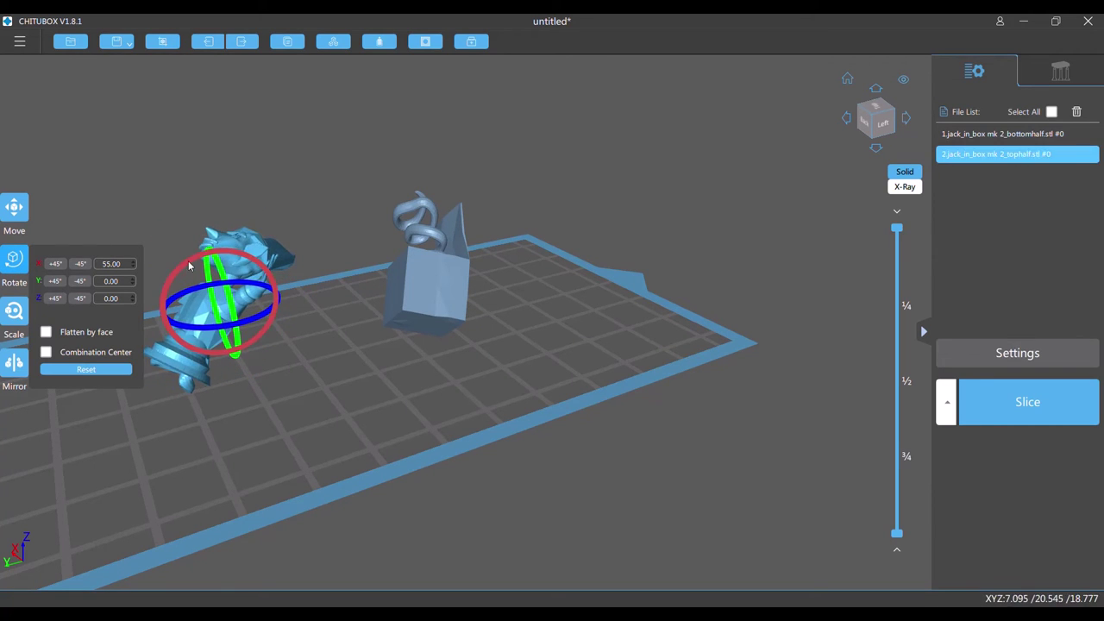
# Move the tilted figure farther from the box and shift the box to about X 2.03, Y -11.77.
pyautogui.click(17, 219)
pyautogui.moveTo(217, 313); pyautogui.dragTo(125, 351)
pyautogui.click(21, 270)
pyautogui.moveTo(410, 315); pyautogui.dragTo(420, 299)
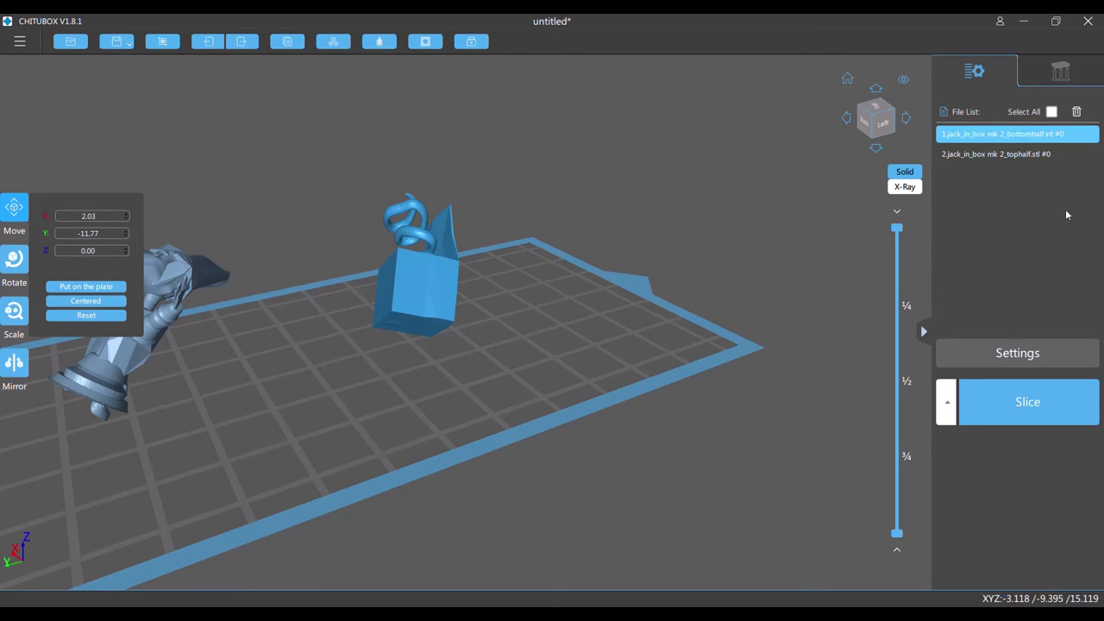
# Switch to support editing for the tilted box and add a heavy support at its lowest corner.
pyautogui.click(1060, 73)
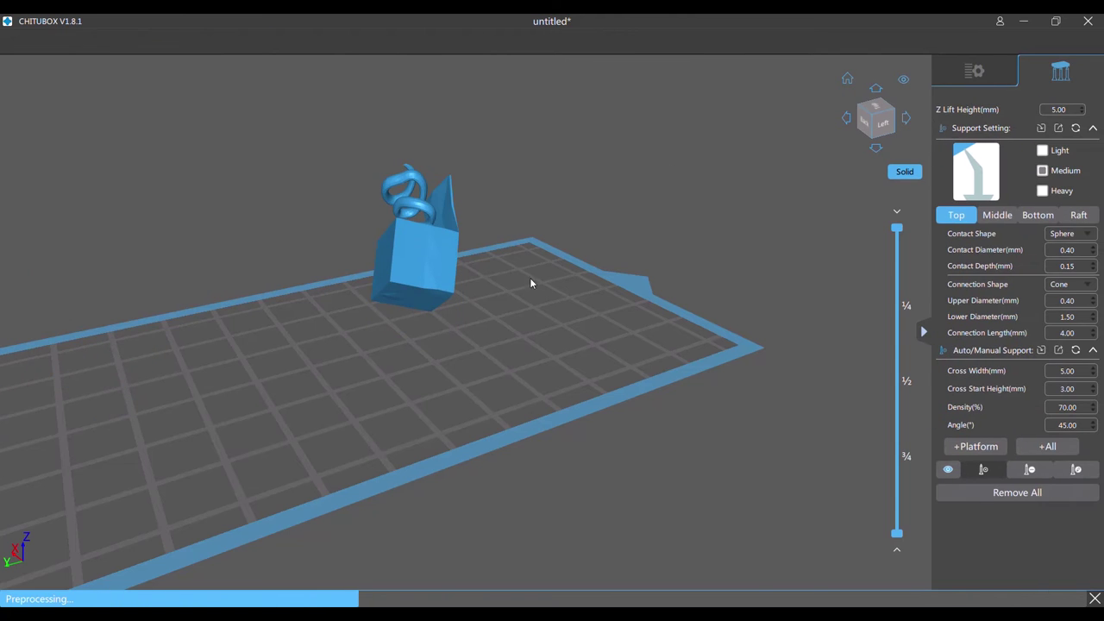
pyautogui.moveTo(501, 313); pyautogui.dragTo(366, 279)
pyautogui.scroll(5, 365, 290)
pyautogui.moveTo(288, 357); pyautogui.dragTo(296, 325)
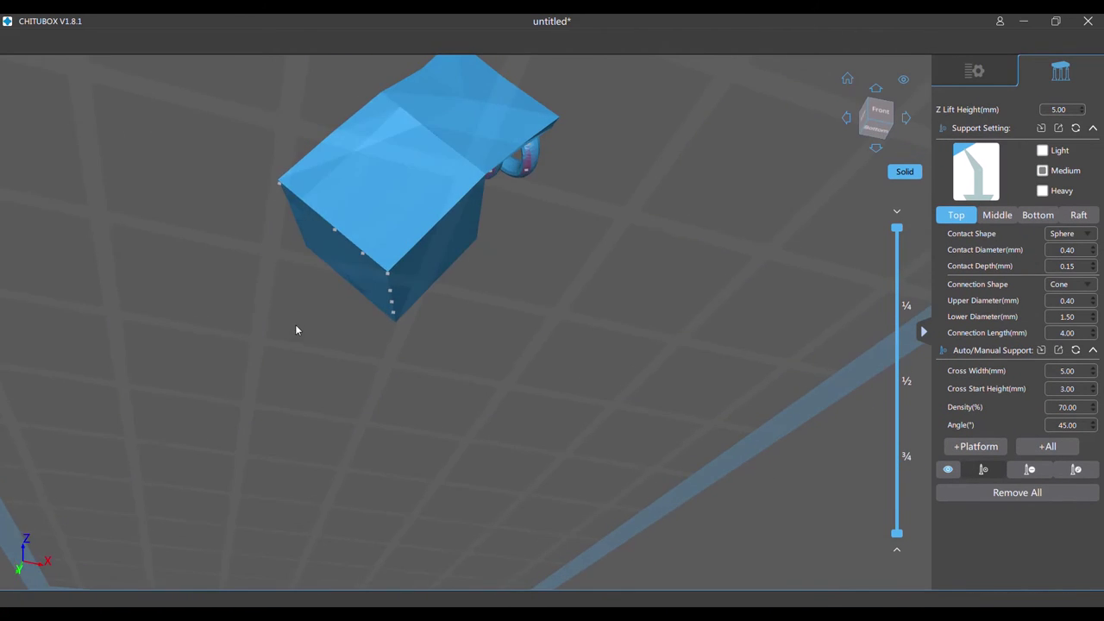
pyautogui.scroll(6, 349, 283)
pyautogui.scroll(-4, 351, 283)
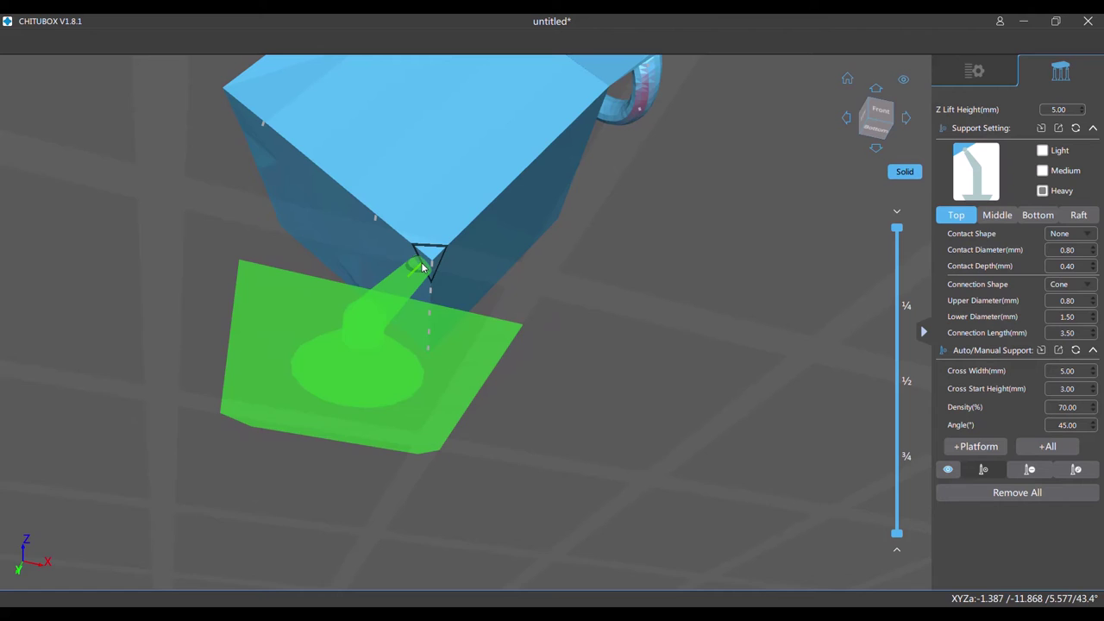
pyautogui.scroll(3, 423, 265)
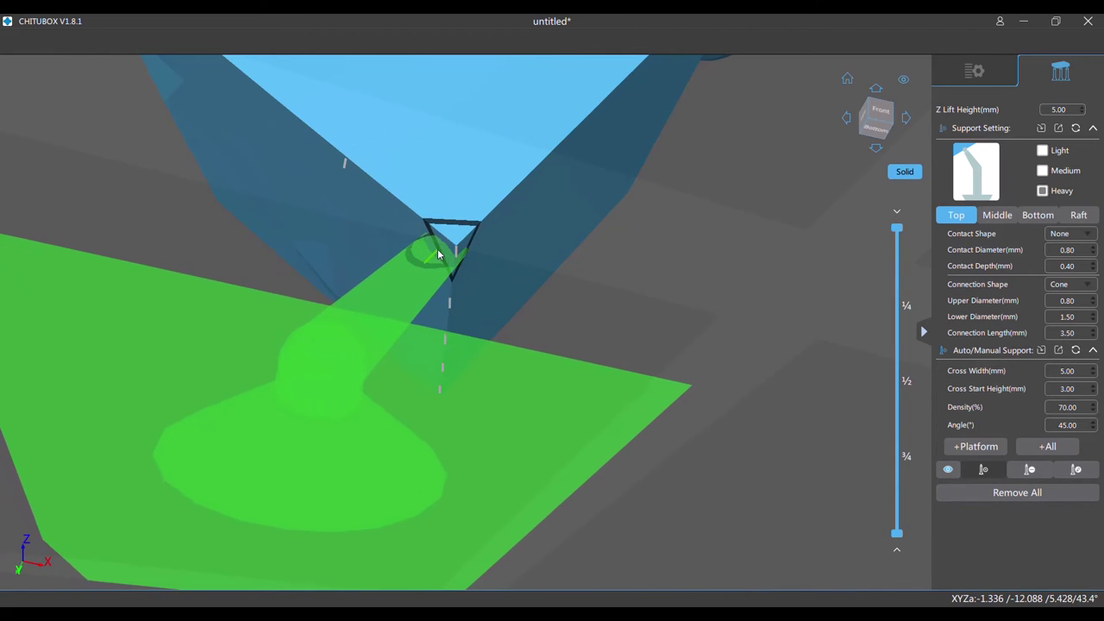
pyautogui.click(405, 253)
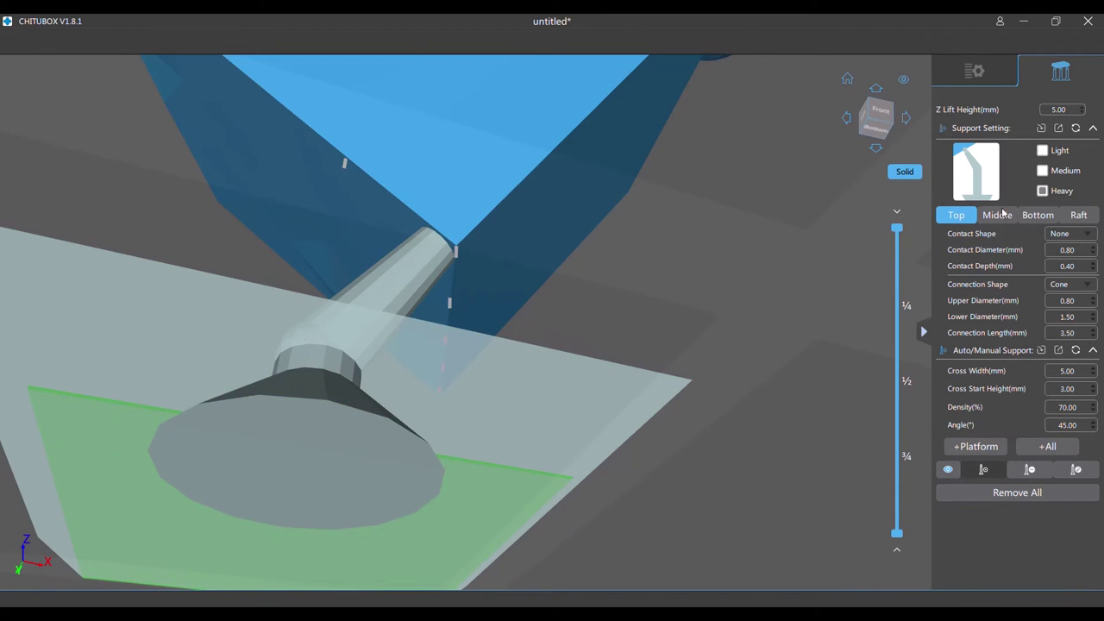
# Switch to medium supports and place them along the tilted box's lower edge, rising from its lowest corner.
pyautogui.click(1043, 171)
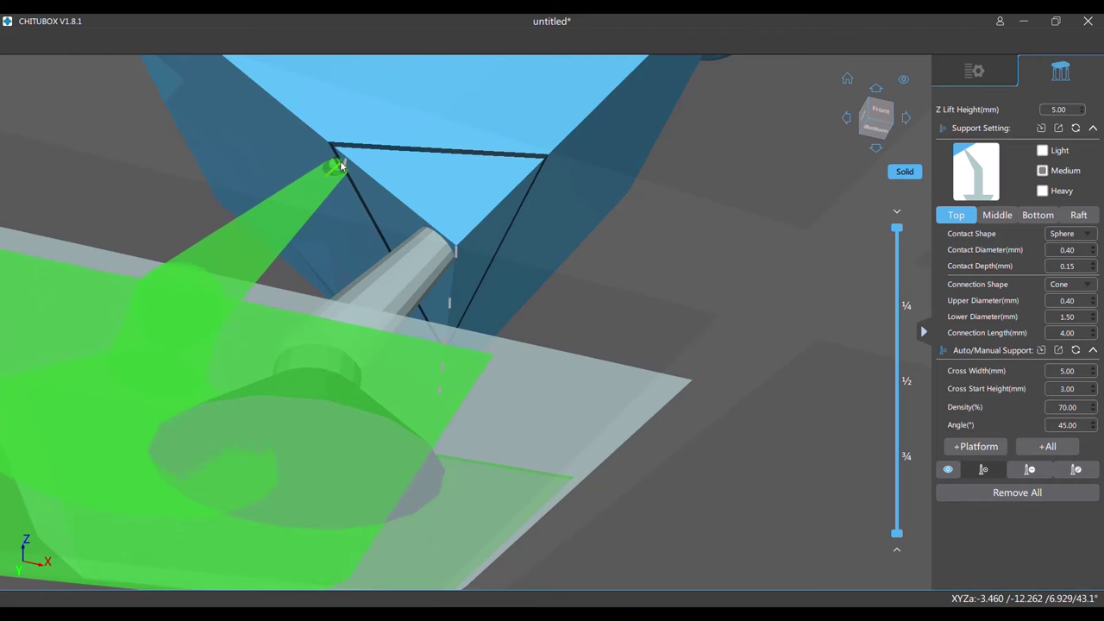
pyautogui.moveTo(228, 210); pyautogui.dragTo(258, 232)
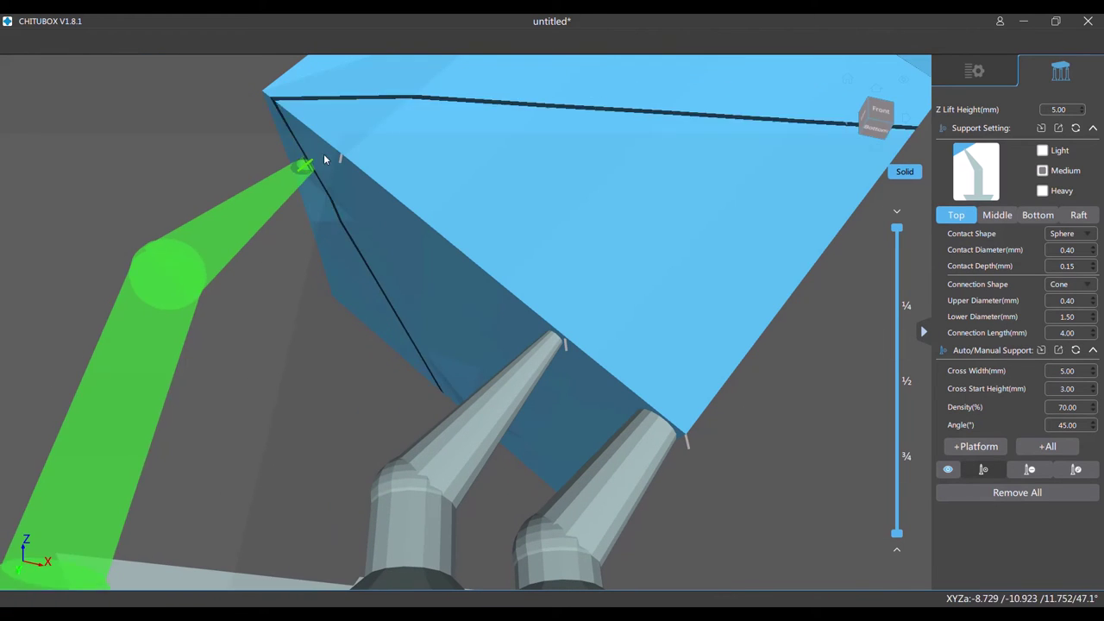
pyautogui.click(339, 160)
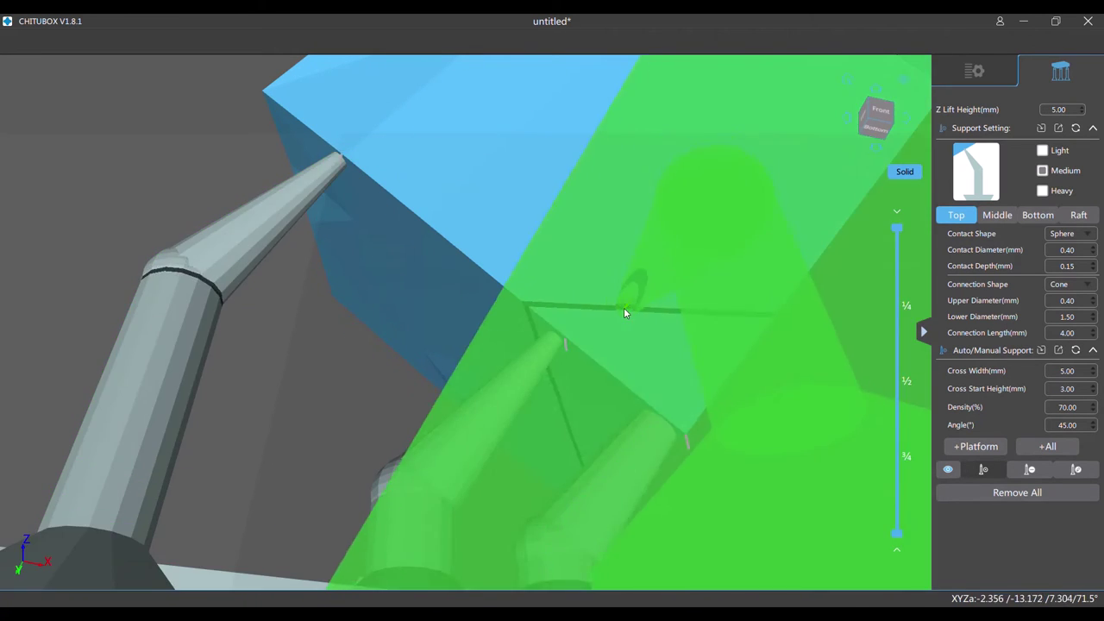
# Add medium supports at the marked points along the box's other lower edge, up to its far corner.
pyautogui.scroll(-5, 624, 307)
pyautogui.moveTo(624, 307); pyautogui.dragTo(541, 261)
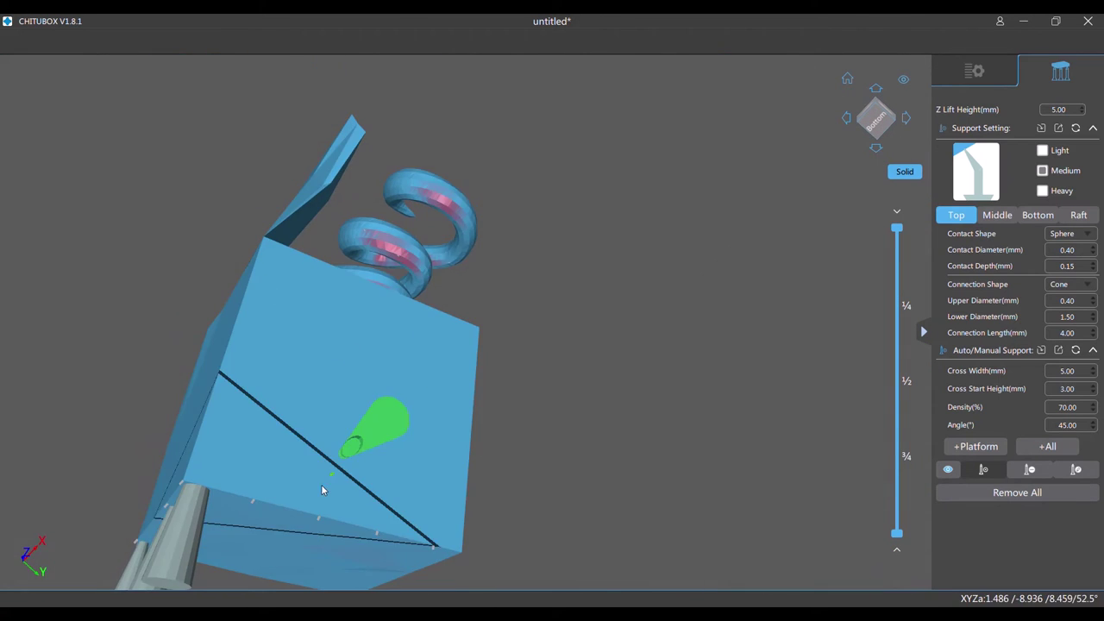
pyautogui.scroll(5, 321, 484)
pyautogui.moveTo(226, 540); pyautogui.dragTo(345, 202)
pyautogui.scroll(-1, 345, 202)
pyautogui.scroll(5, 343, 352)
pyautogui.scroll(-5, 357, 343)
pyautogui.moveTo(357, 343); pyautogui.dragTo(328, 517)
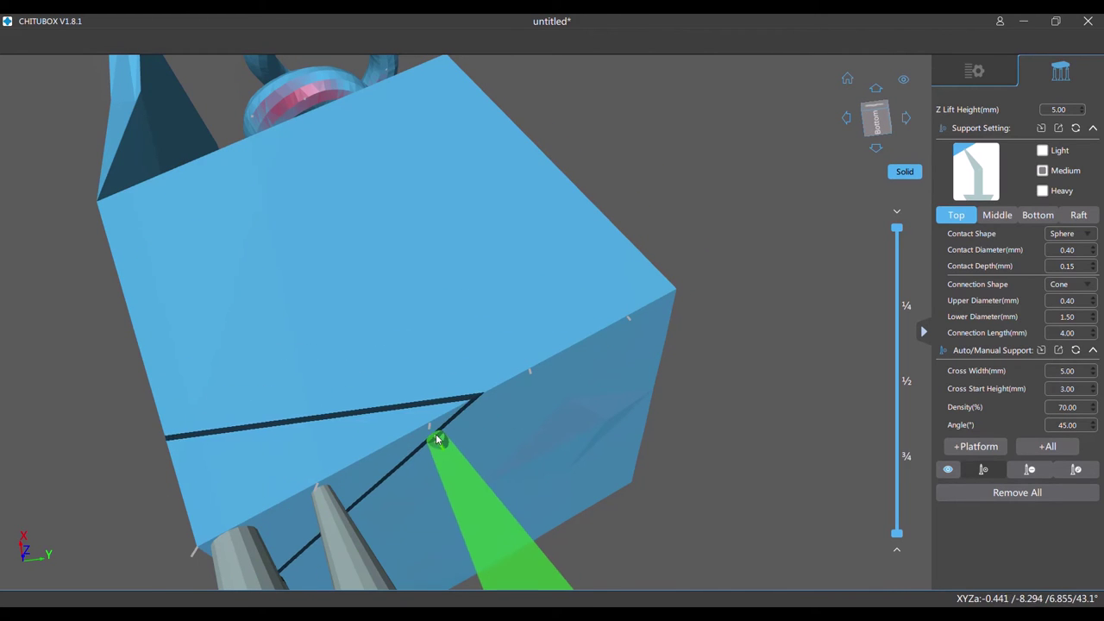
pyautogui.click(436, 434)
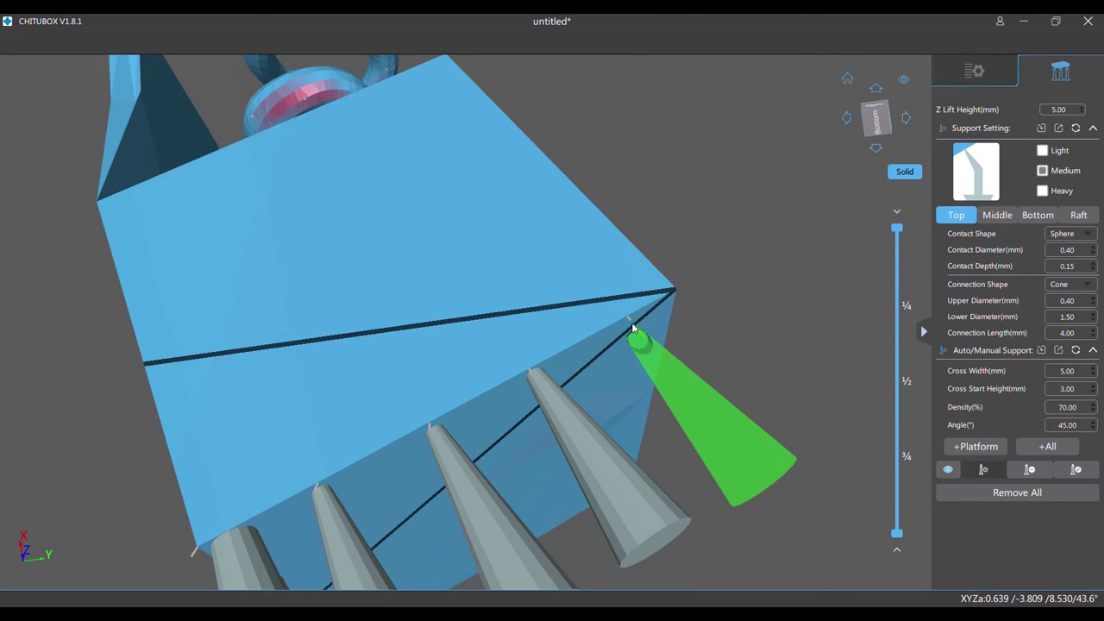
pyautogui.click(630, 324)
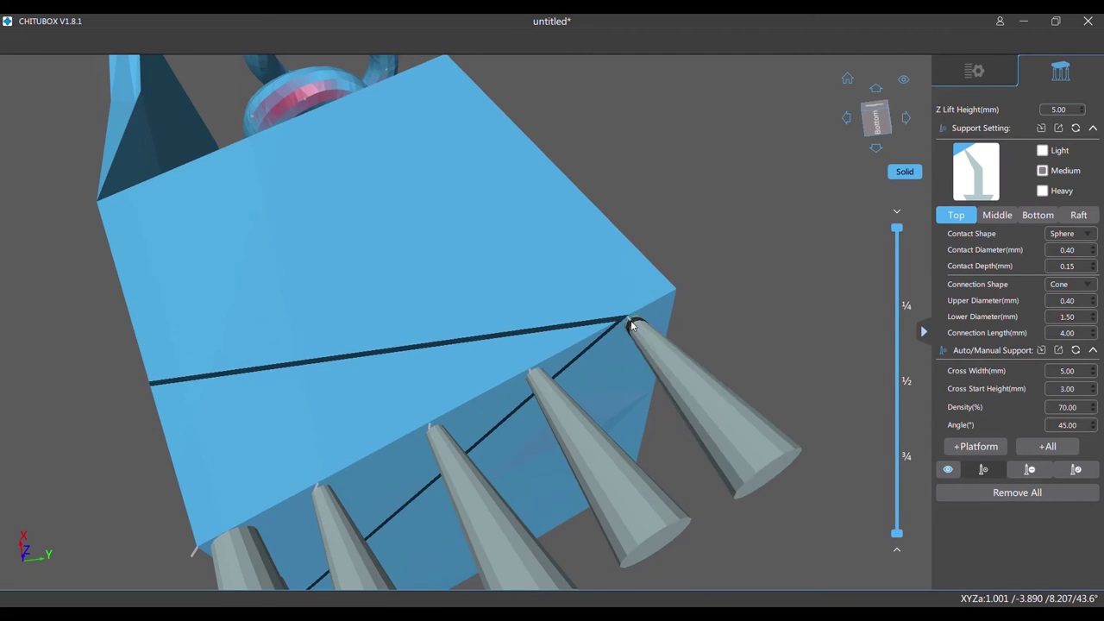
# Add medium supports beneath the back face of the tilted box, including one near its raised corner.
pyautogui.moveTo(682, 350); pyautogui.dragTo(403, 354)
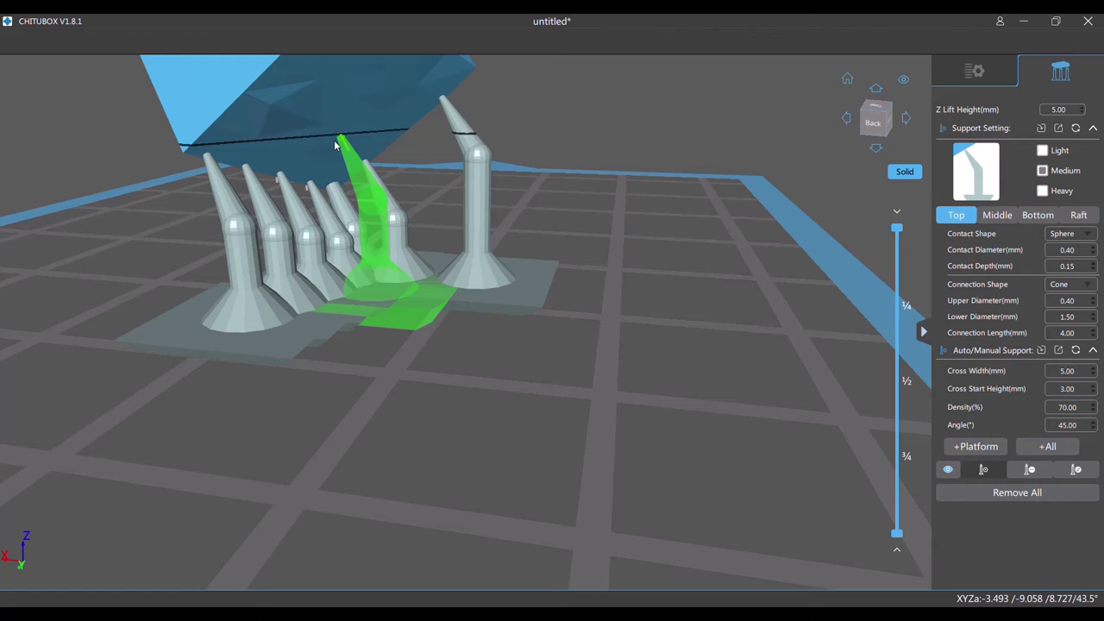
pyautogui.scroll(-4, 361, 65)
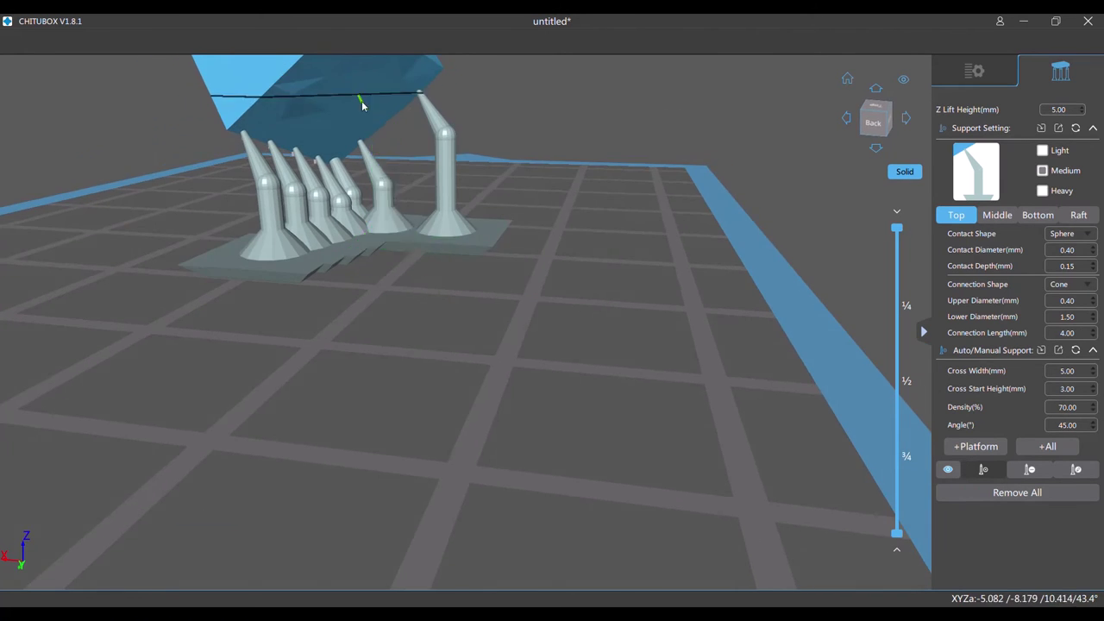
pyautogui.scroll(3, 363, 104)
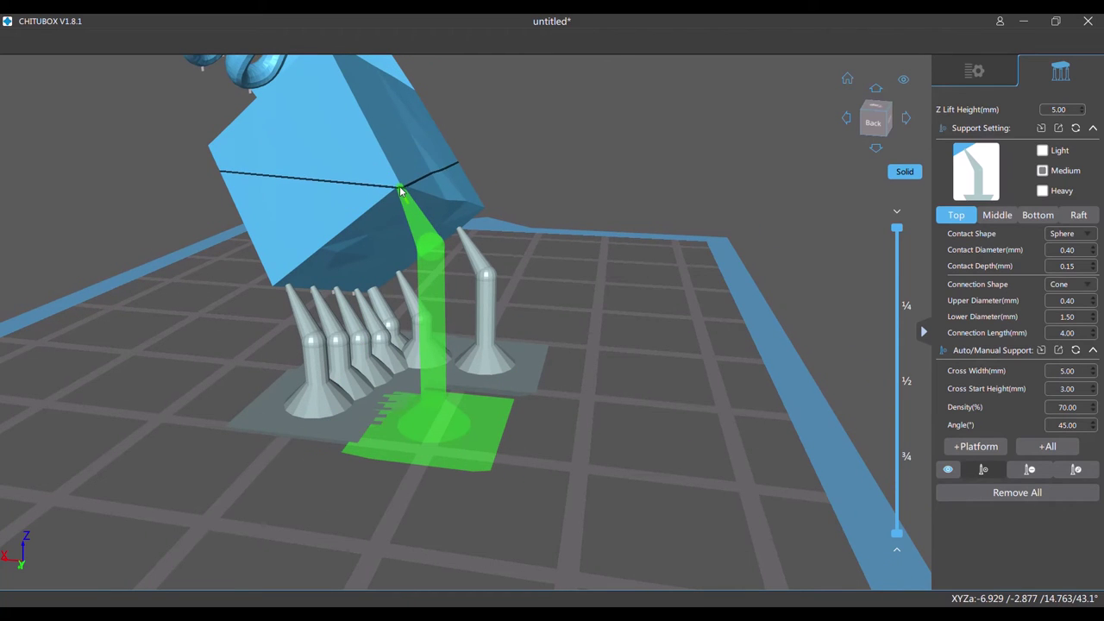
pyautogui.click(402, 197)
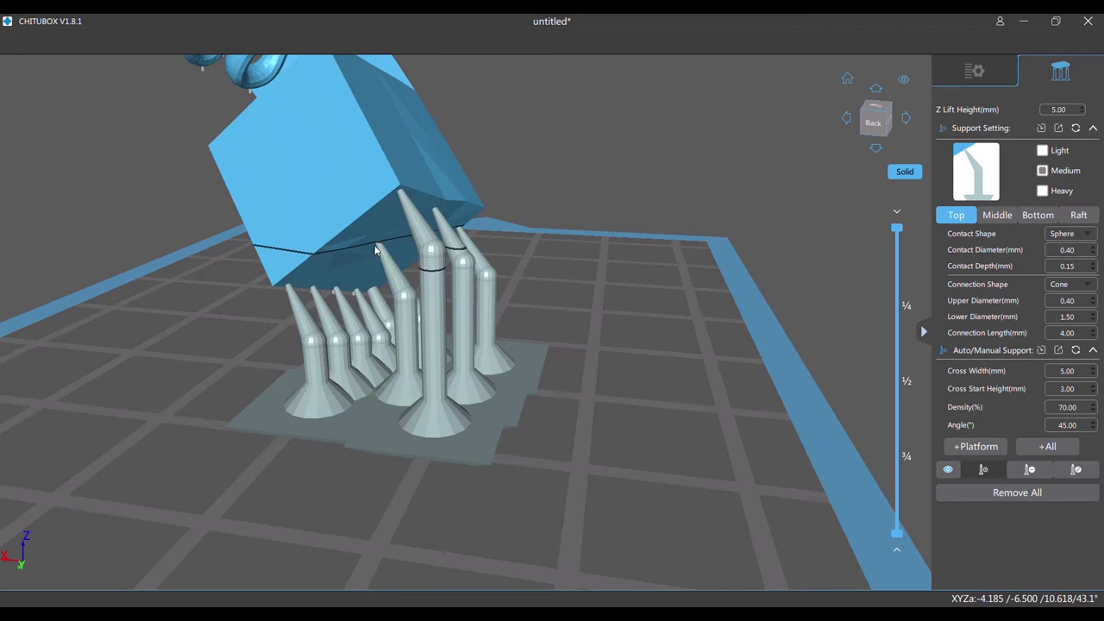
# Add a medium support beneath the lowest point of each of the two outer spring coils.
pyautogui.moveTo(264, 266); pyautogui.dragTo(439, 327)
pyautogui.scroll(5, 497, 335)
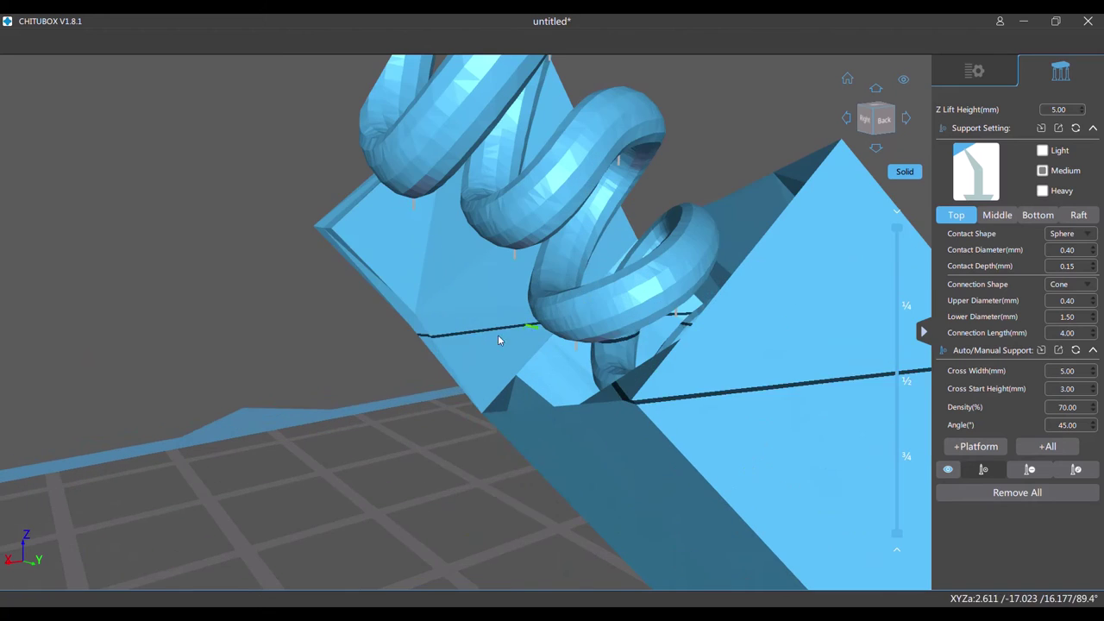
pyautogui.click(410, 196)
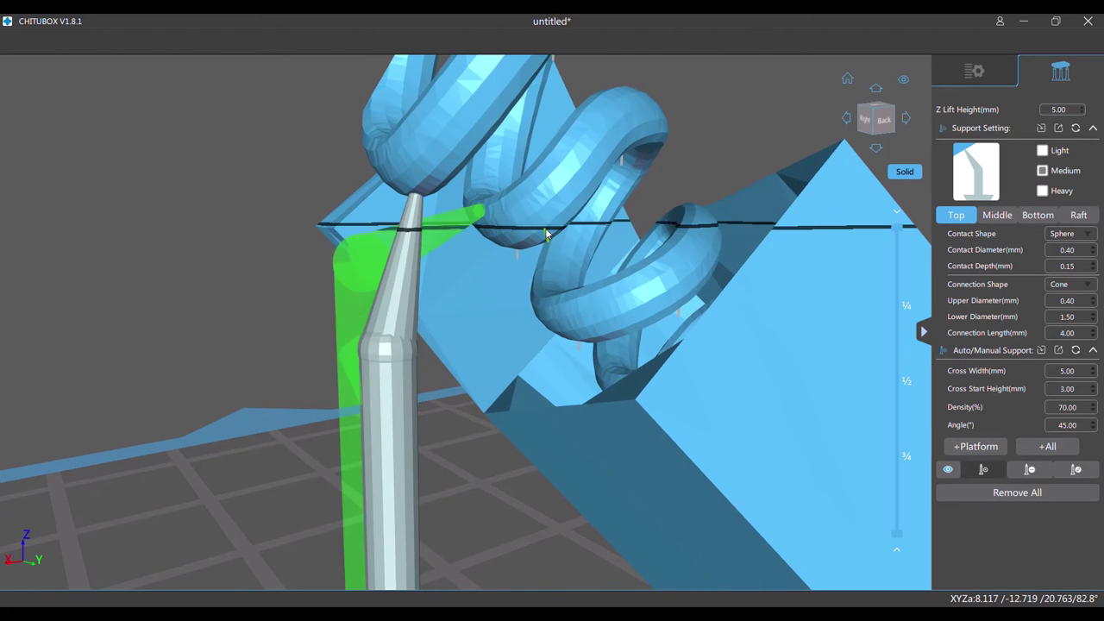
pyautogui.click(519, 251)
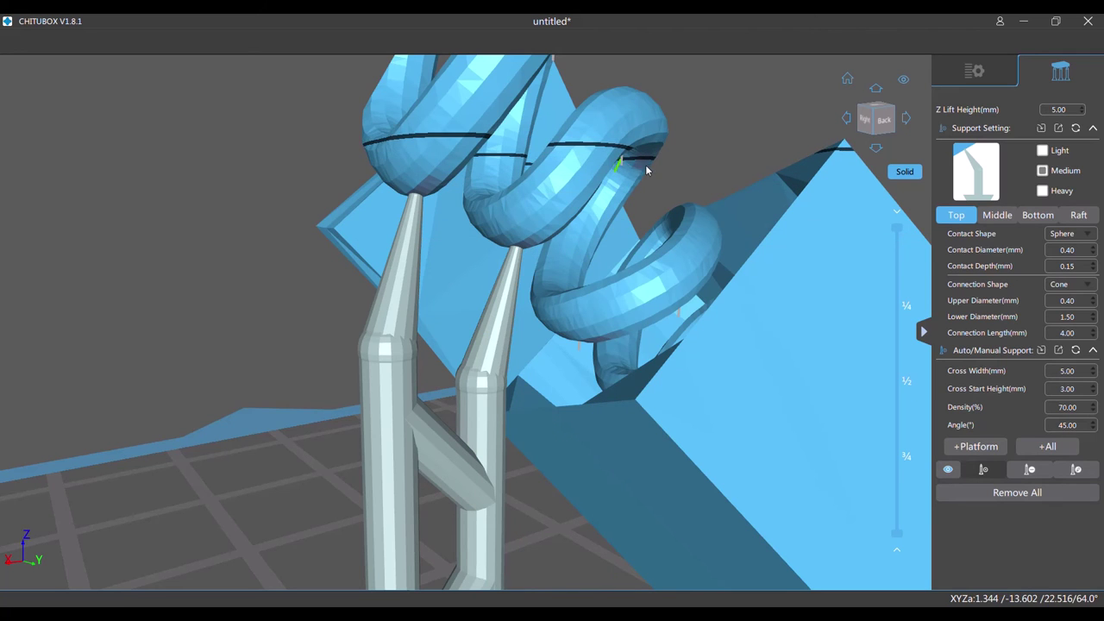
# Add medium supports beneath the upper arches of the two outer spring coils.
pyautogui.moveTo(648, 170)
pyautogui.mouseDown()
pyautogui.moveTo(674, 196)
pyautogui.moveTo(650, 183)
pyautogui.mouseUp()
pyautogui.scroll(-4, 650, 183)
pyautogui.scroll(4, 577, 210)
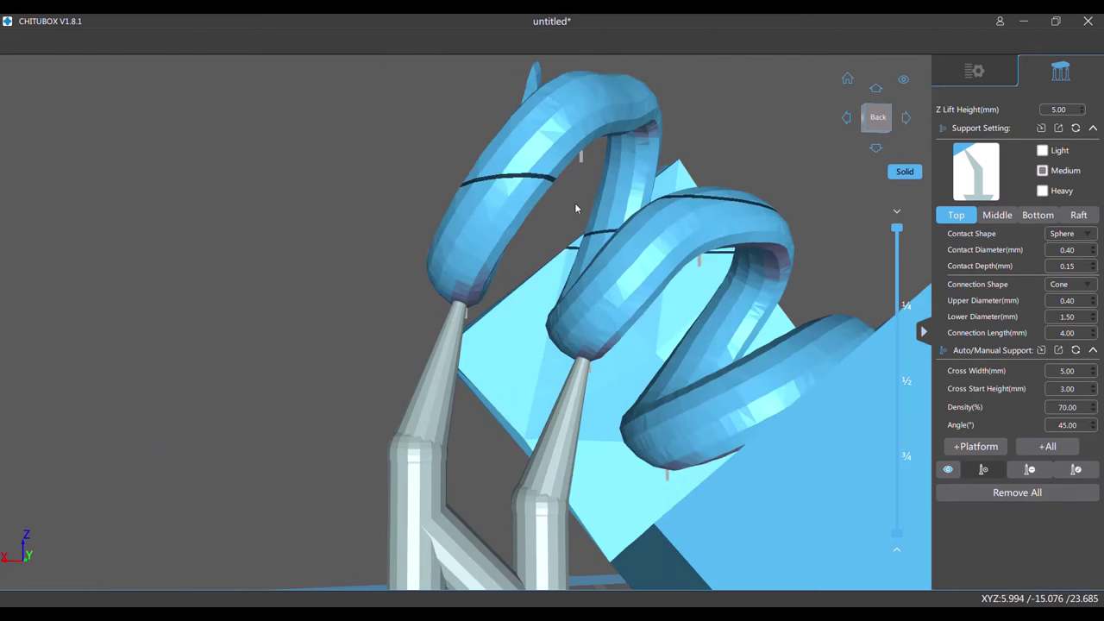
pyautogui.click(578, 153)
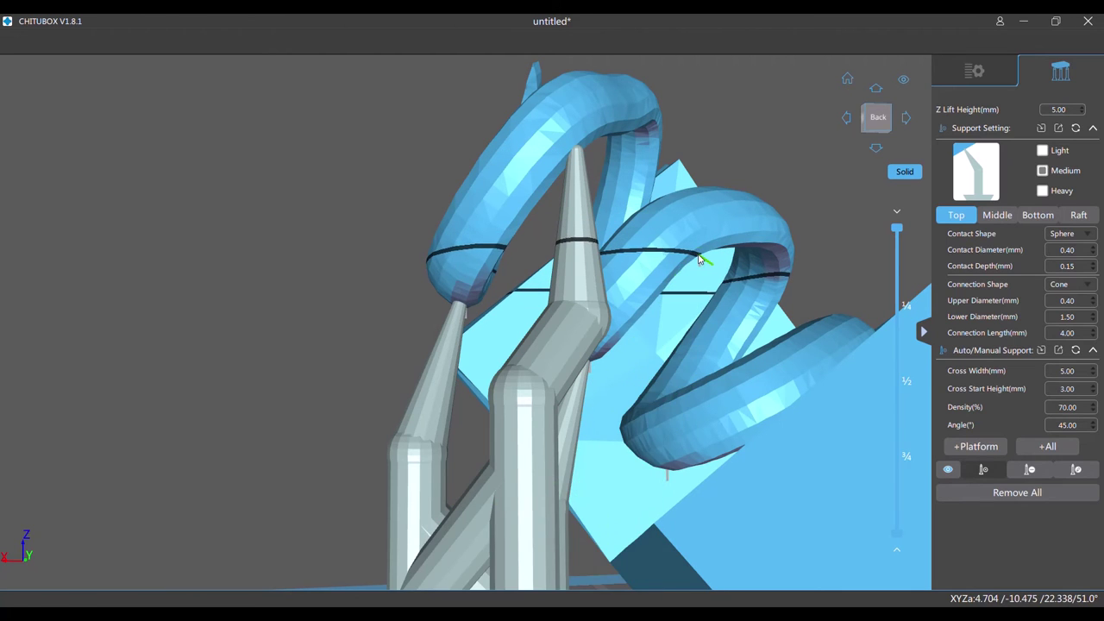
pyautogui.click(699, 259)
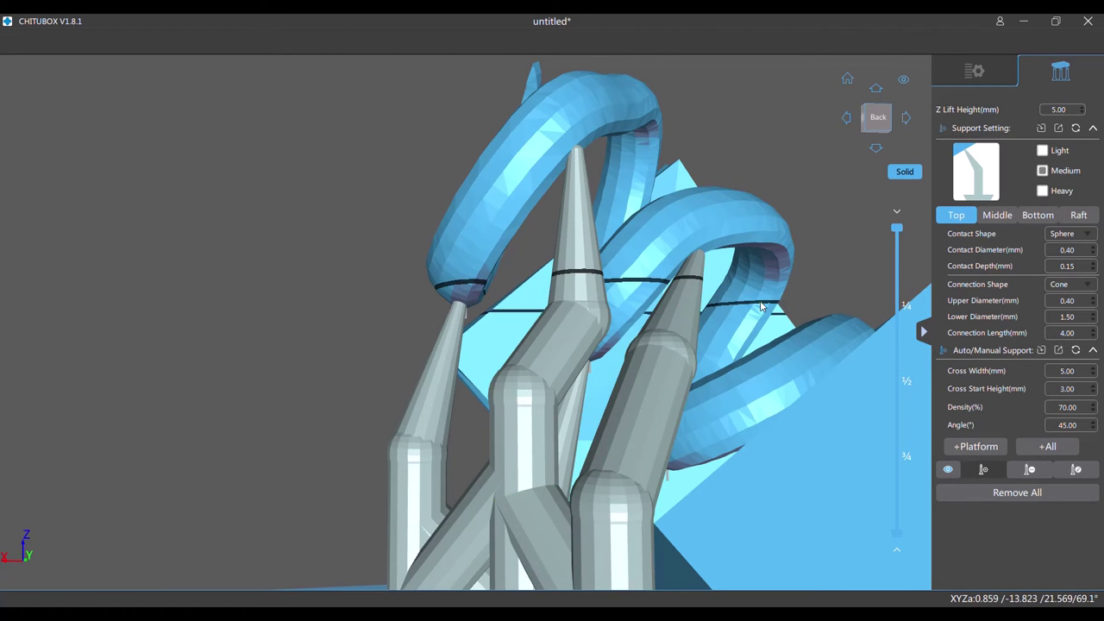
# Move the supported box farther from the figure, then select the figure and switch to support editing.
pyautogui.moveTo(511, 353); pyautogui.dragTo(838, 264)
pyautogui.scroll(2, 398, 291)
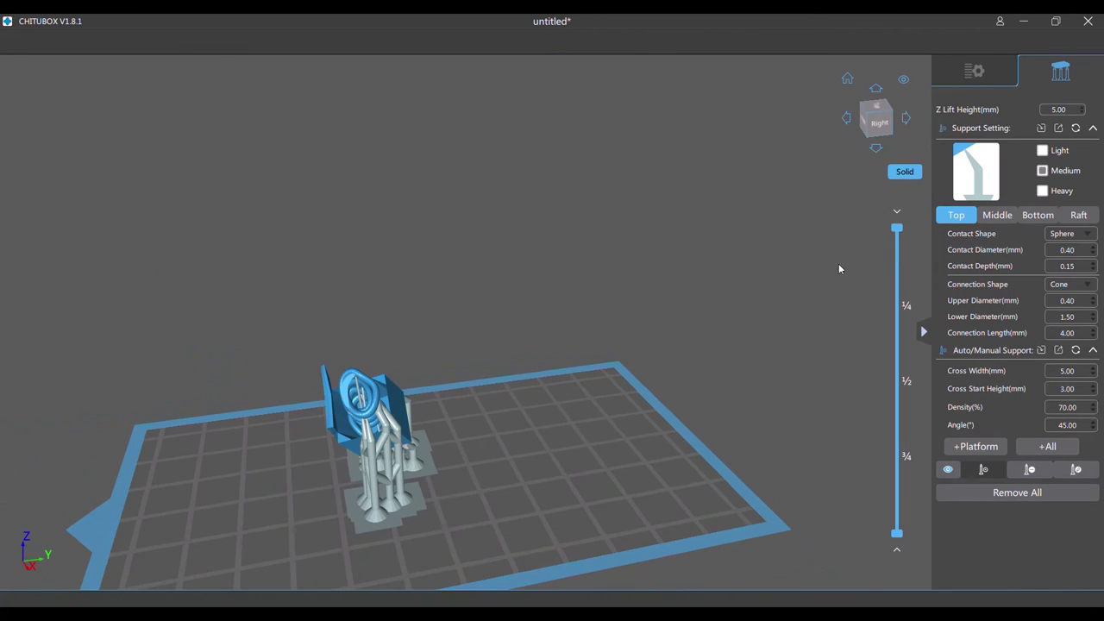
pyautogui.click(975, 69)
pyautogui.moveTo(328, 442); pyautogui.dragTo(274, 412)
pyautogui.click(521, 423)
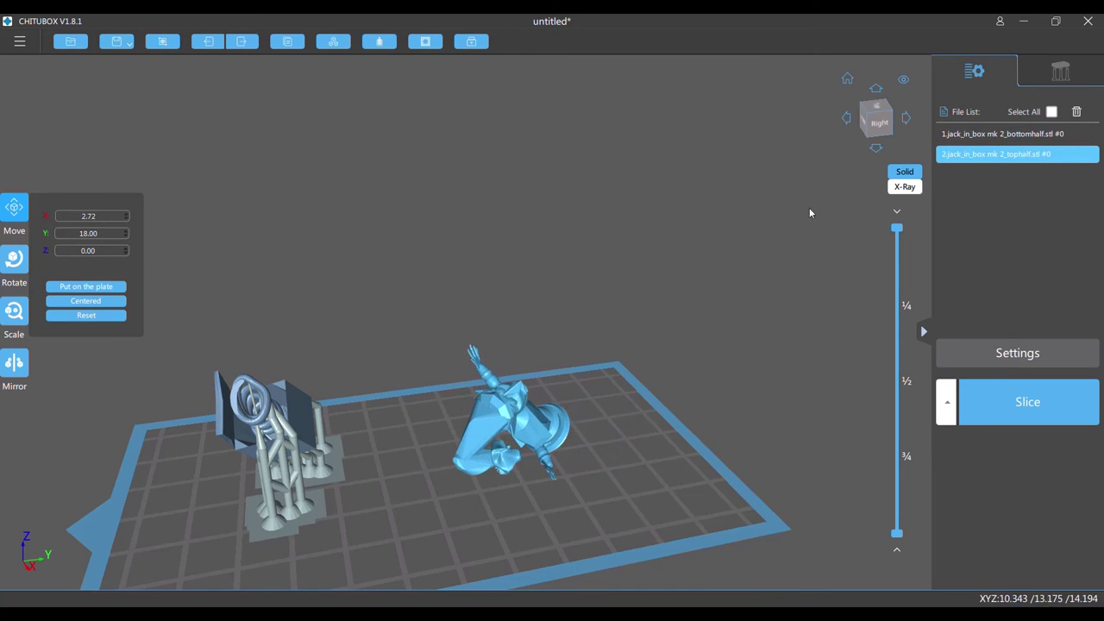
pyautogui.click(1063, 71)
# Add medium supports under the coil remnant and inside the flared rim at the figure's base.
pyautogui.scroll(10, 529, 444)
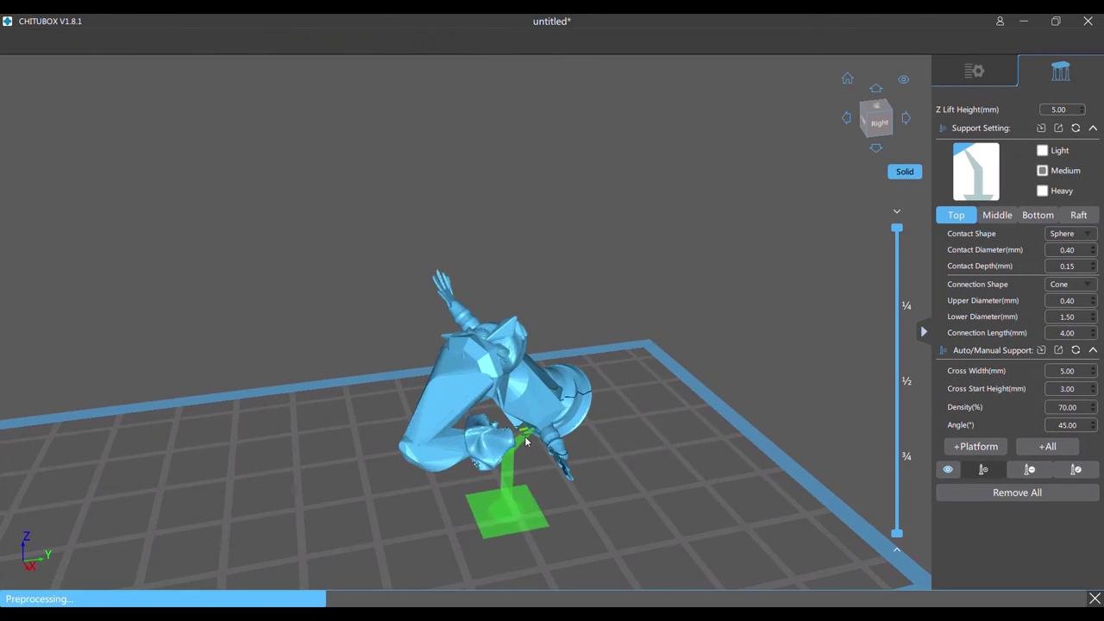
pyautogui.scroll(-6, 380, 428)
pyautogui.moveTo(380, 428); pyautogui.dragTo(558, 359)
pyautogui.scroll(6, 518, 388)
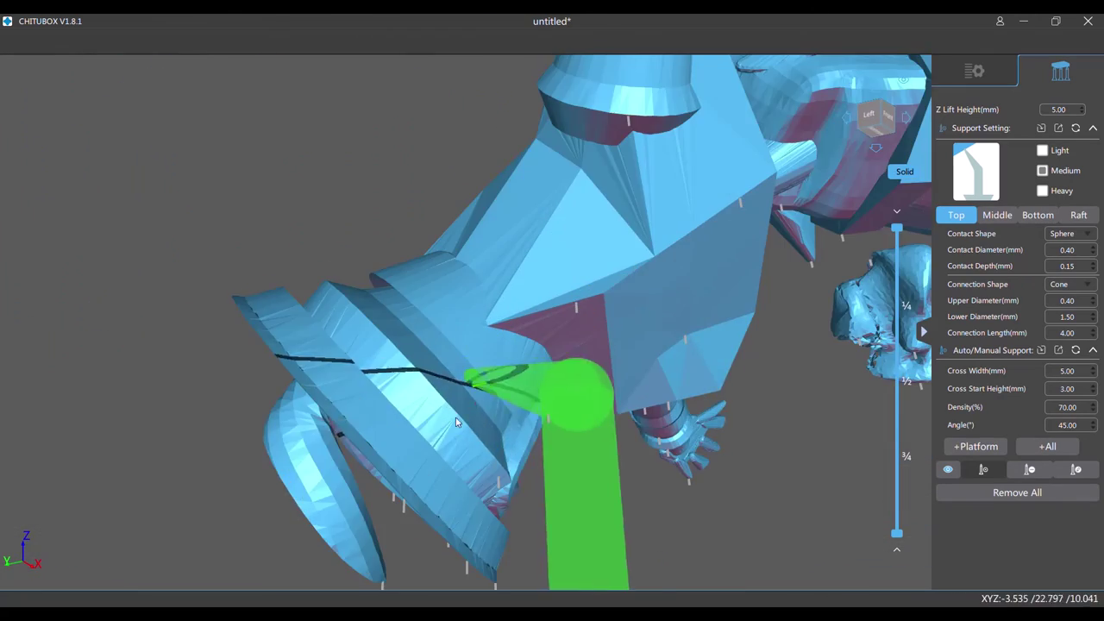
pyautogui.scroll(-6, 433, 477)
pyautogui.moveTo(477, 436); pyautogui.dragTo(336, 483)
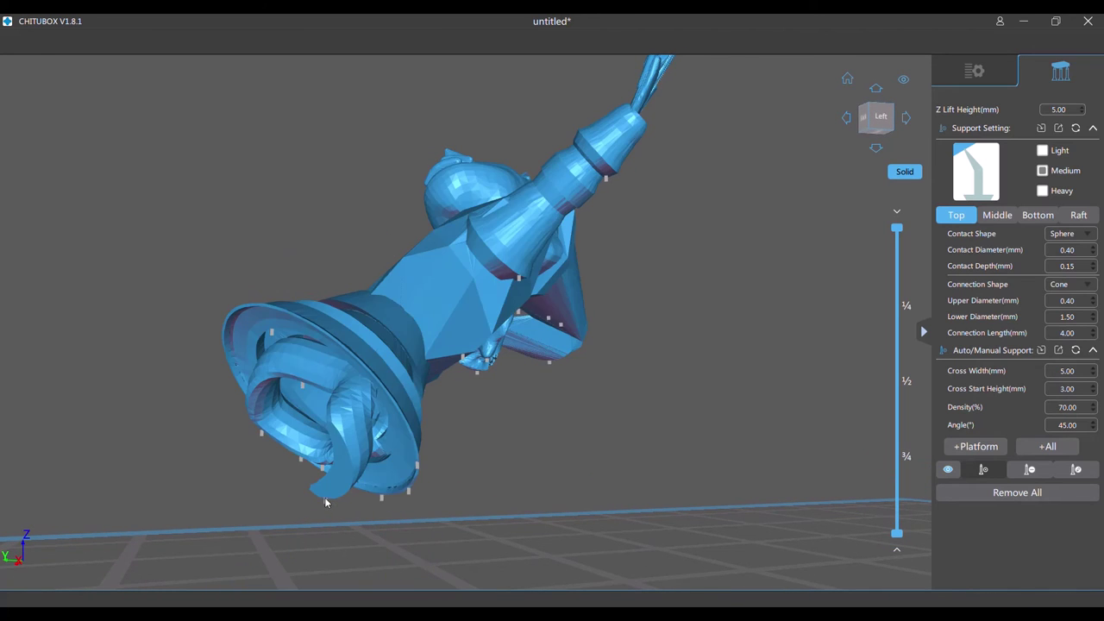
pyautogui.click(325, 497)
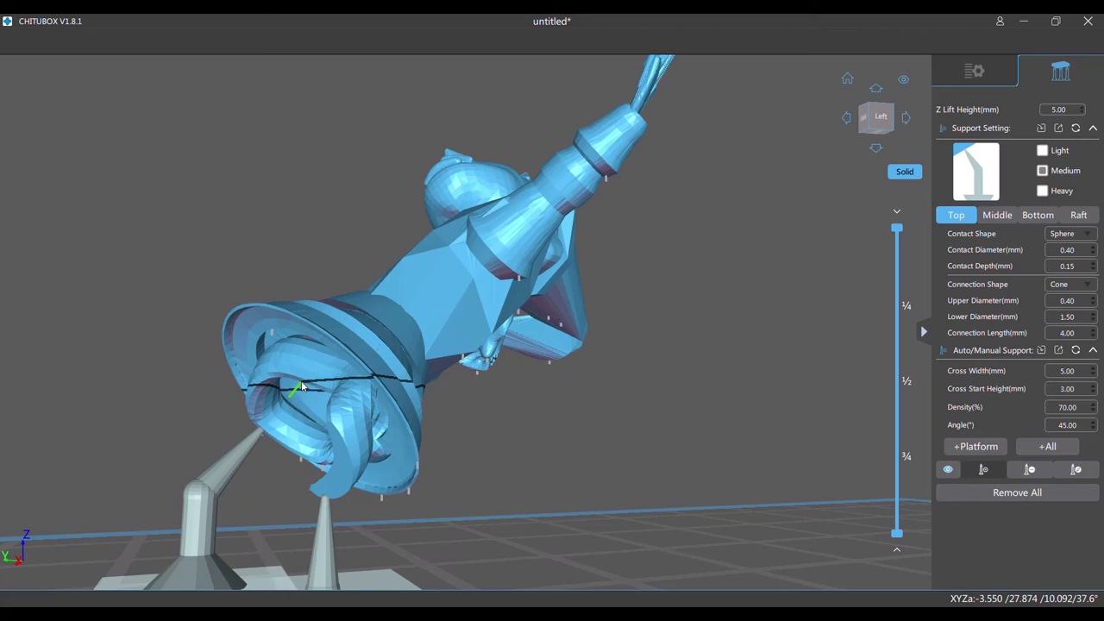
pyautogui.click(273, 329)
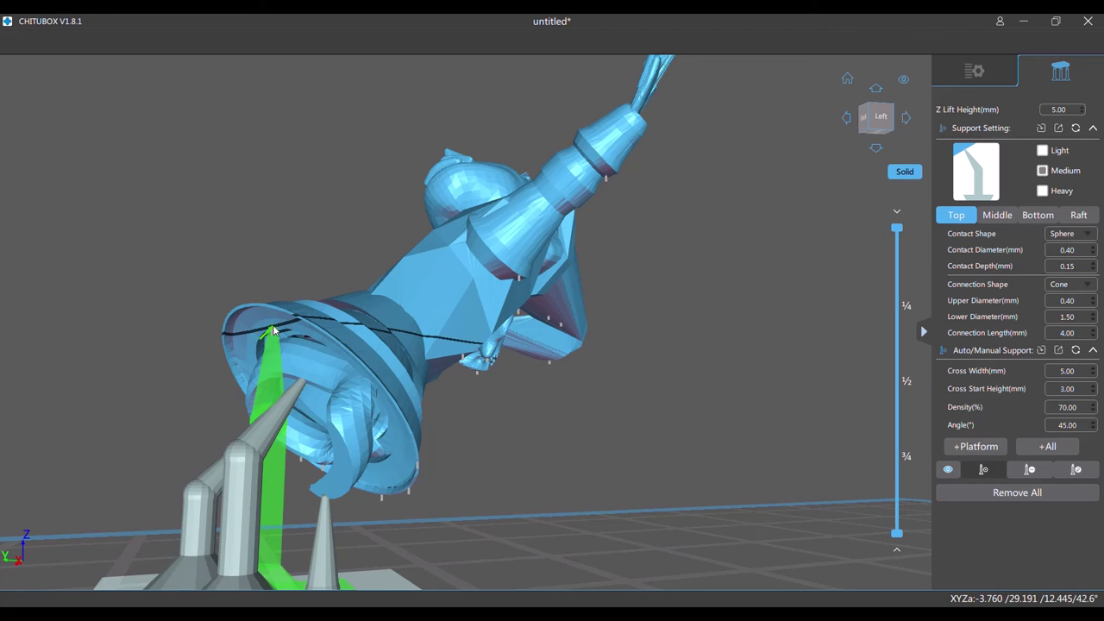
# Switch to heavy supports and add them under the figure's waist, a torso corner and the rough-textured hanging piece.
pyautogui.moveTo(304, 461); pyautogui.dragTo(453, 580)
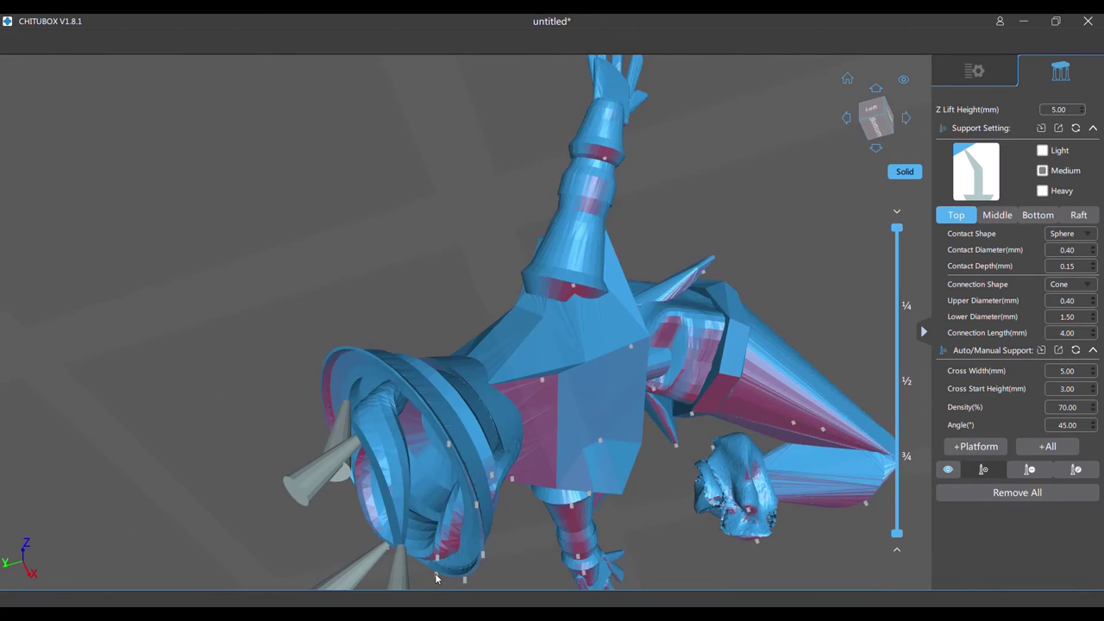
pyautogui.scroll(-3, 444, 551)
pyautogui.moveTo(447, 542); pyautogui.dragTo(458, 485)
pyautogui.scroll(3, 658, 483)
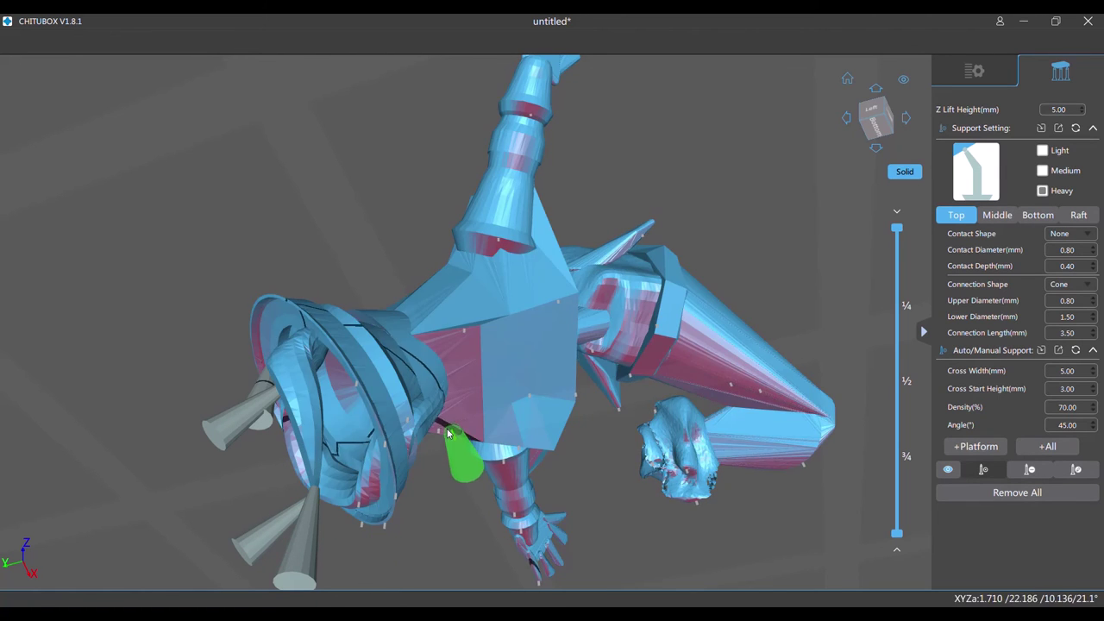
pyautogui.click(438, 434)
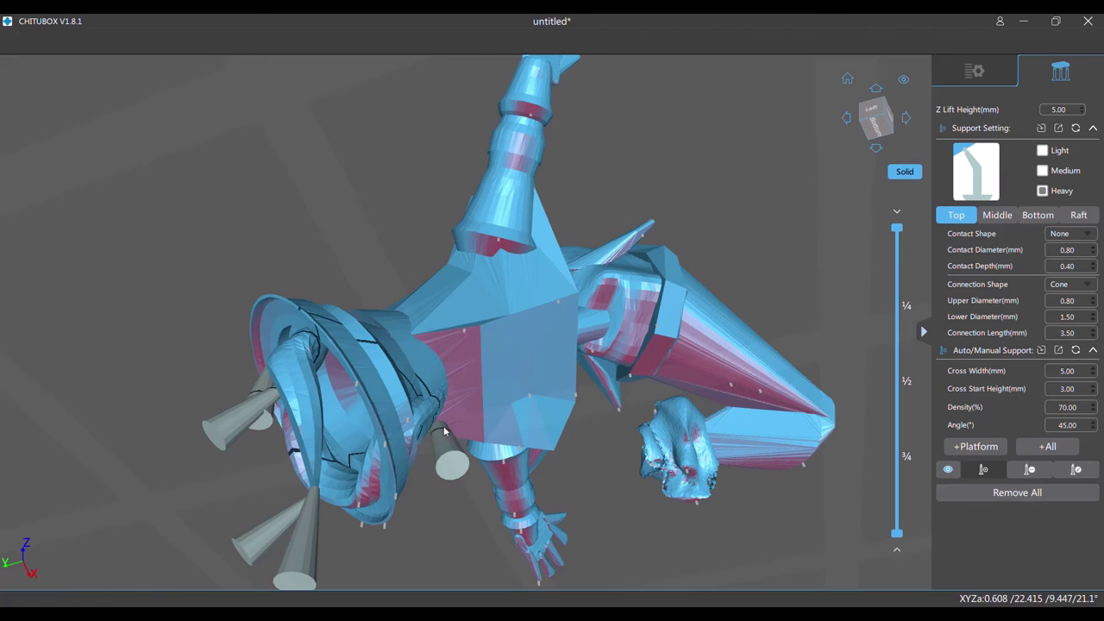
pyautogui.click(693, 505)
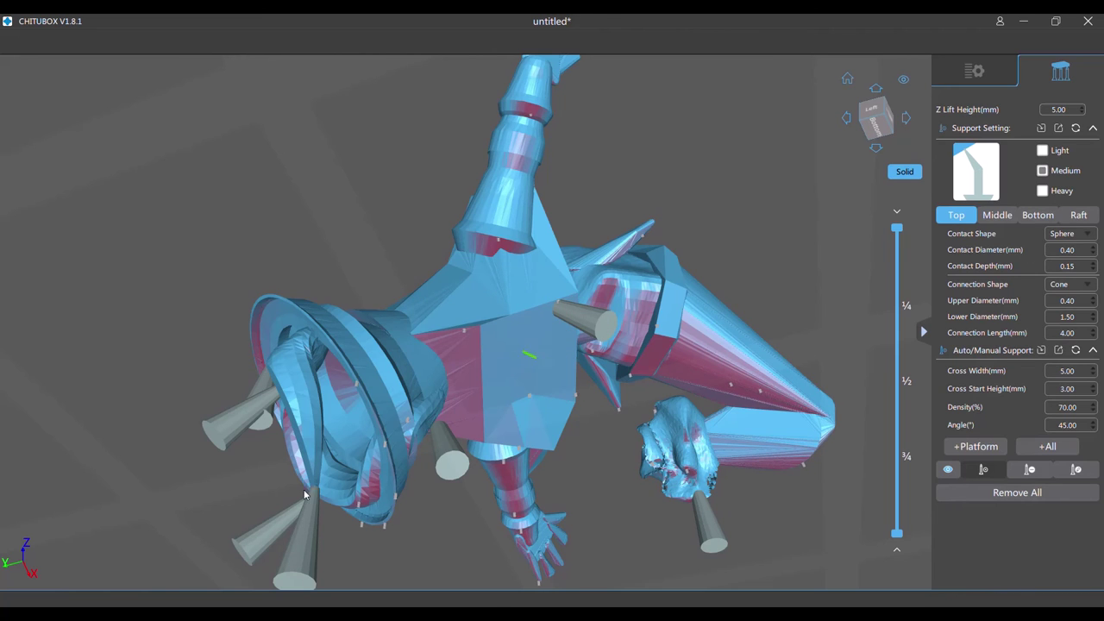
# Return to medium supports and add them inside the figure's flared base and along its lower rim.
pyautogui.click(368, 389)
pyautogui.click(356, 386)
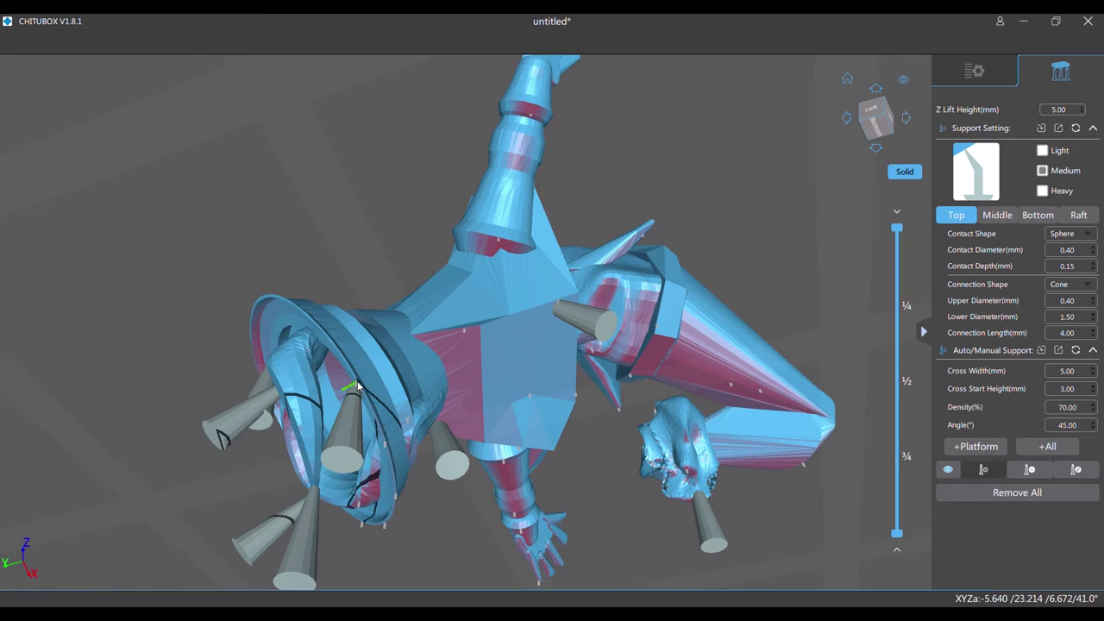
pyautogui.scroll(2, 342, 531)
pyautogui.scroll(-2, 318, 528)
pyautogui.moveTo(305, 497); pyautogui.dragTo(377, 585)
pyautogui.moveTo(457, 371); pyautogui.dragTo(447, 507)
pyautogui.scroll(-3, 407, 257)
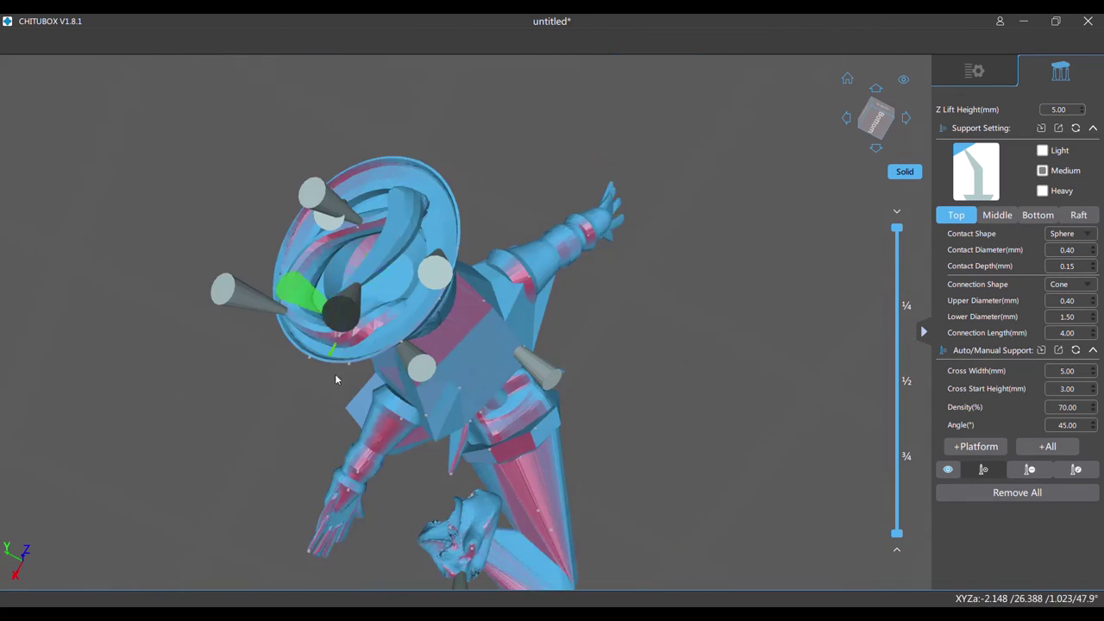
pyautogui.click(309, 357)
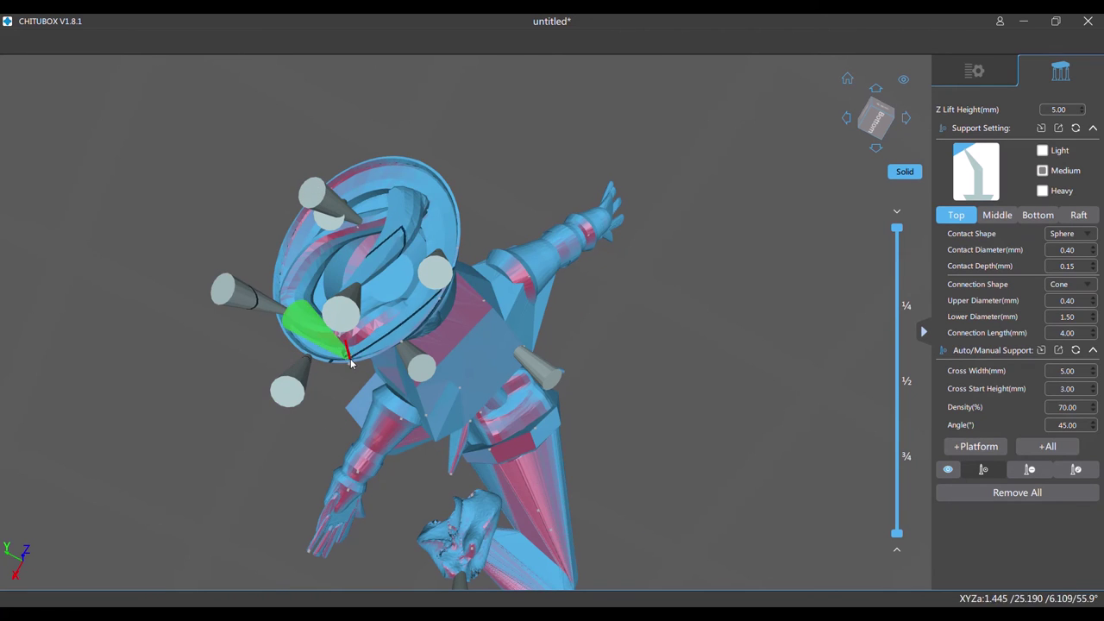
pyautogui.click(402, 338)
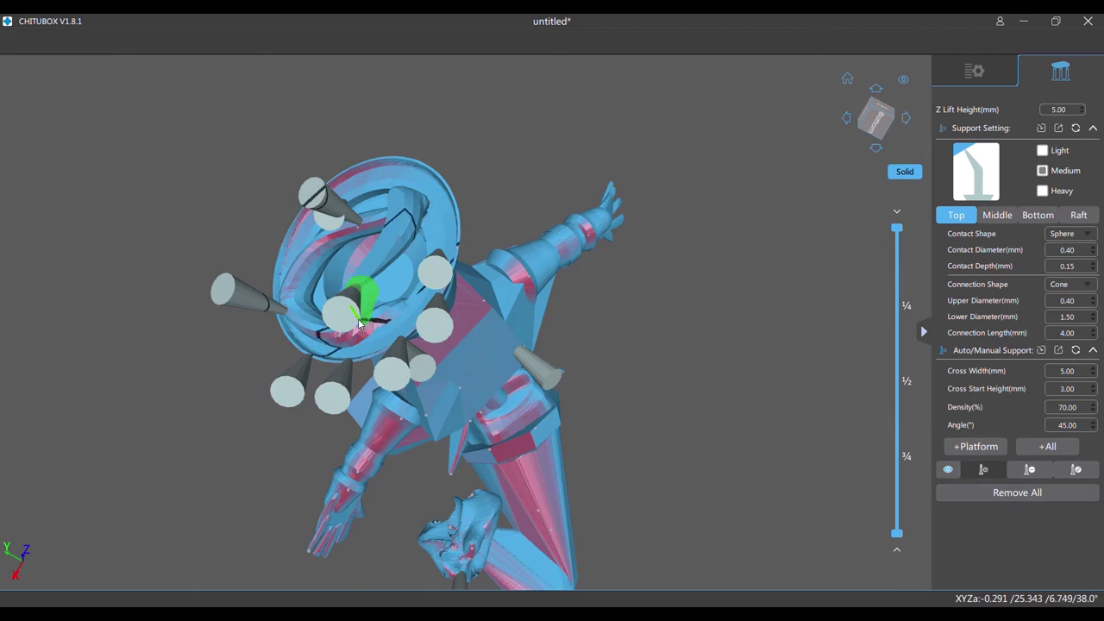
# Add a medium support under the coil inside the figure's flared base, and switch to editing existing supports.
pyautogui.scroll(10, 360, 323)
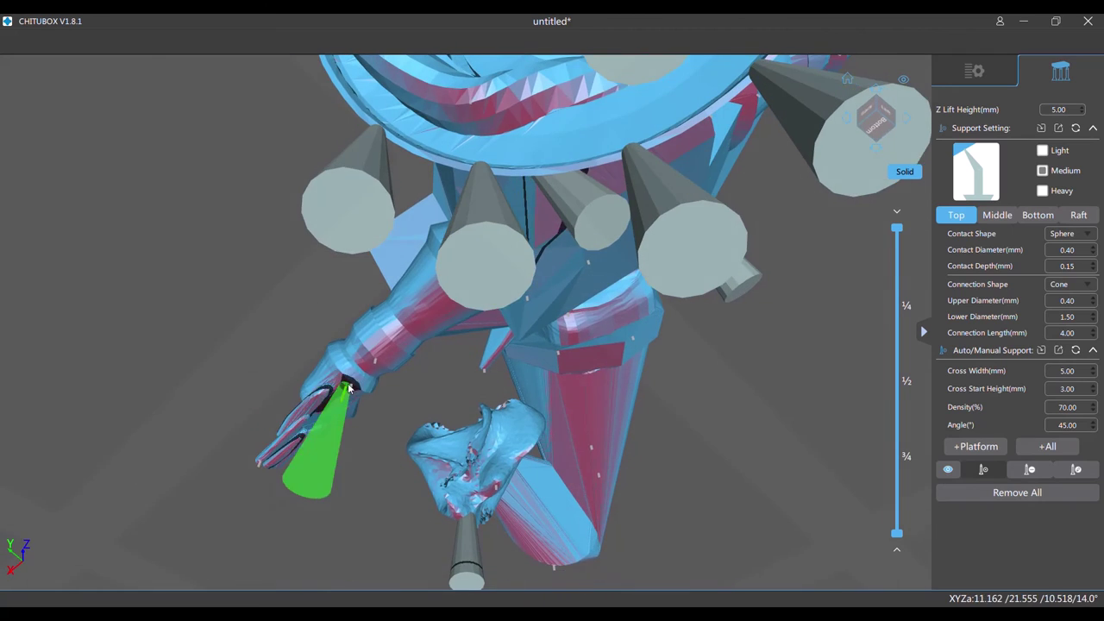
pyautogui.moveTo(348, 388); pyautogui.dragTo(351, 447)
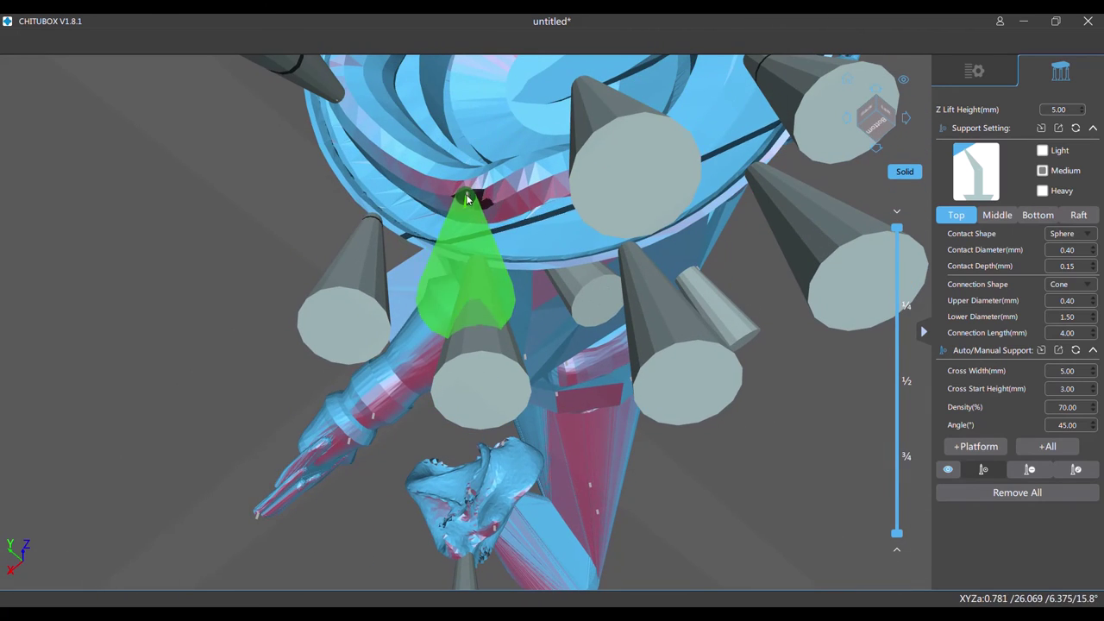
pyautogui.scroll(-10, 466, 198)
pyautogui.moveTo(479, 190); pyautogui.dragTo(421, 199)
pyautogui.scroll(8, 337, 289)
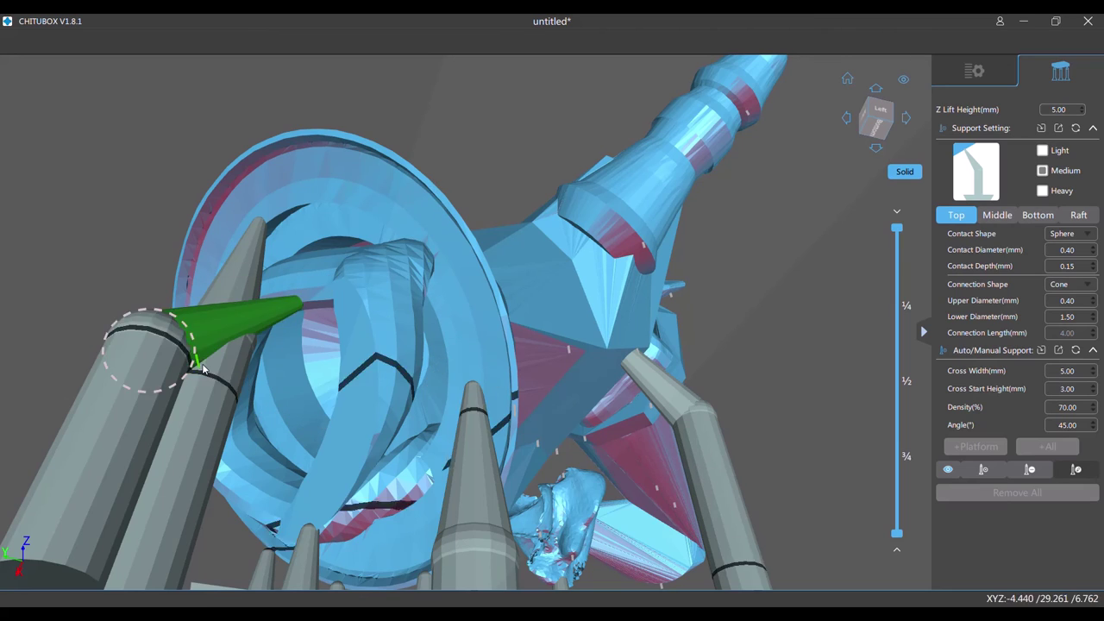
# Reposition the contact tip of the medium support near the flared rim onto the rim's lower outer edge.
pyautogui.scroll(-2, 238, 326)
pyautogui.moveTo(596, 336); pyautogui.dragTo(1092, 357)
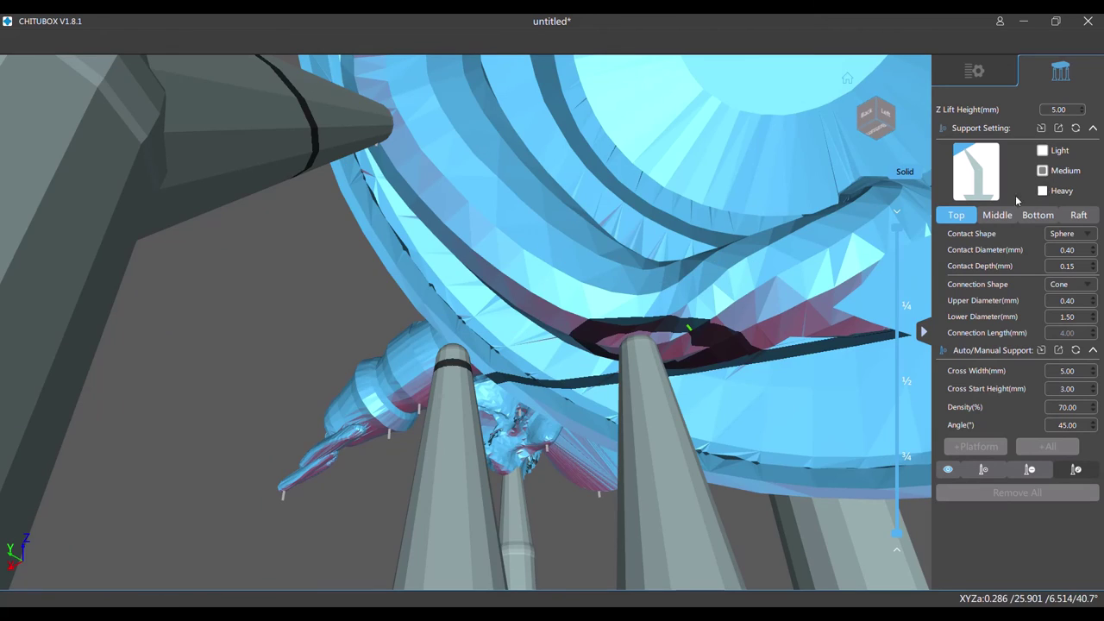
pyautogui.moveTo(1015, 200); pyautogui.dragTo(601, 363)
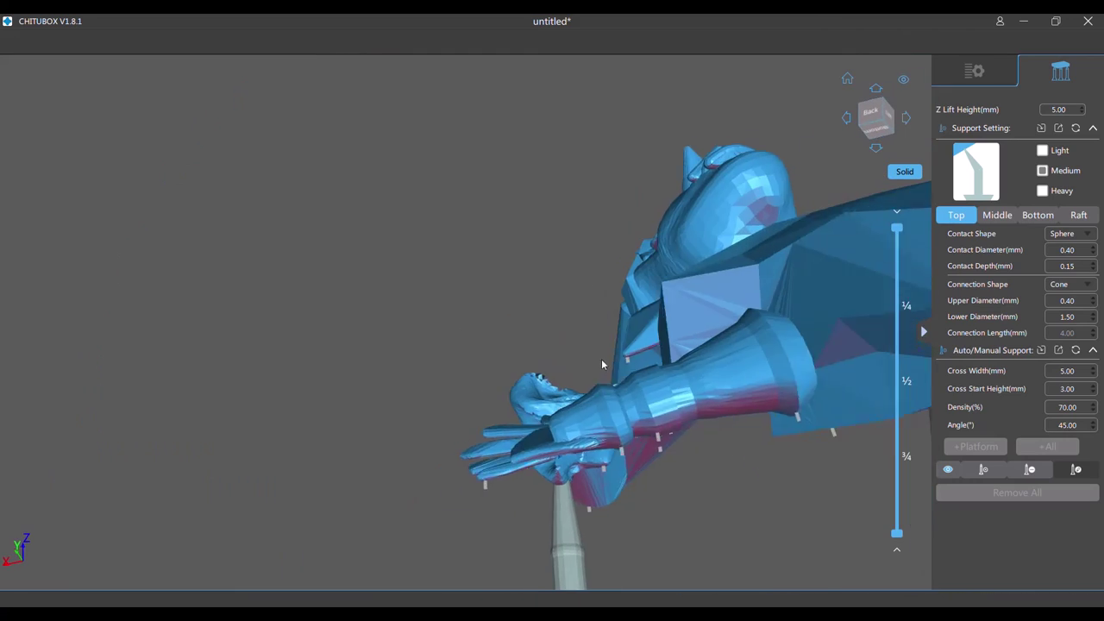
pyautogui.scroll(10, 605, 359)
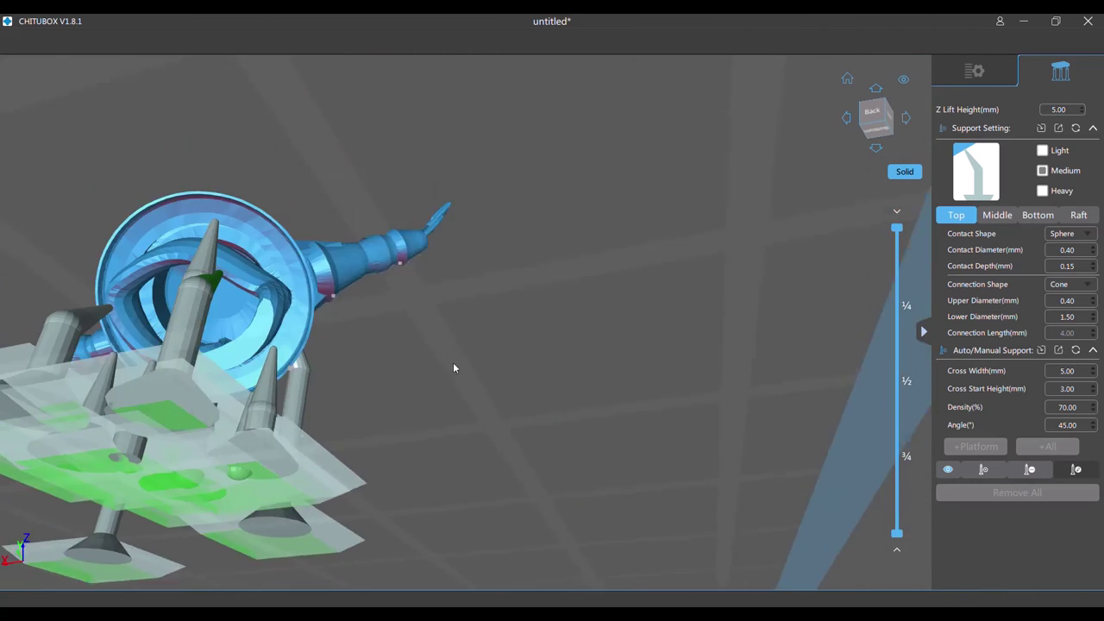
pyautogui.moveTo(453, 362); pyautogui.dragTo(395, 356)
pyautogui.scroll(3, 431, 350)
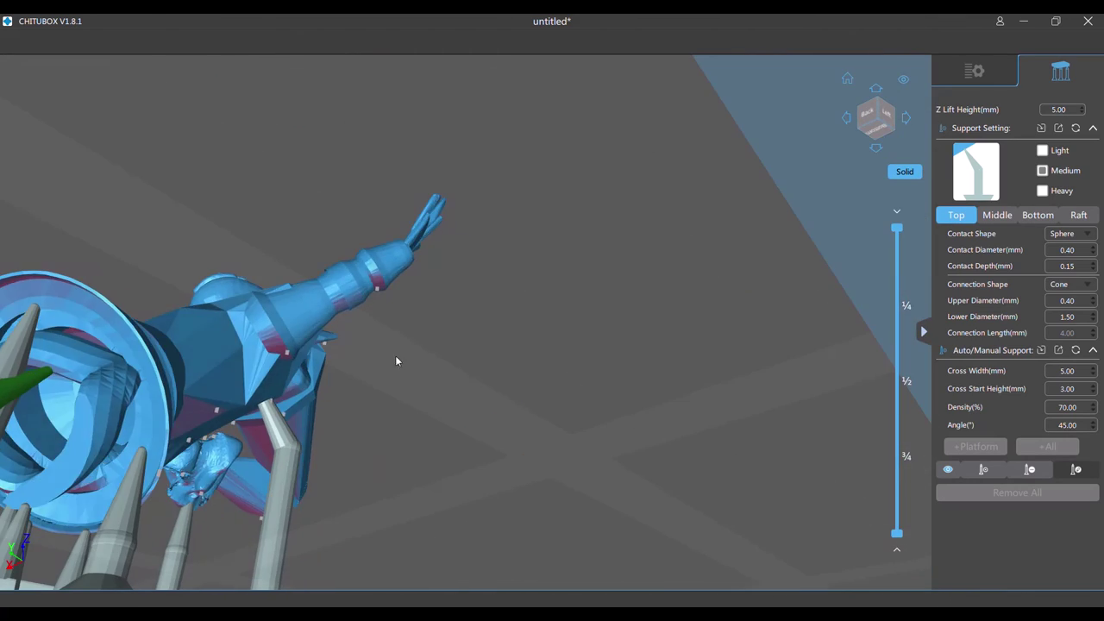
pyautogui.scroll(4, 154, 472)
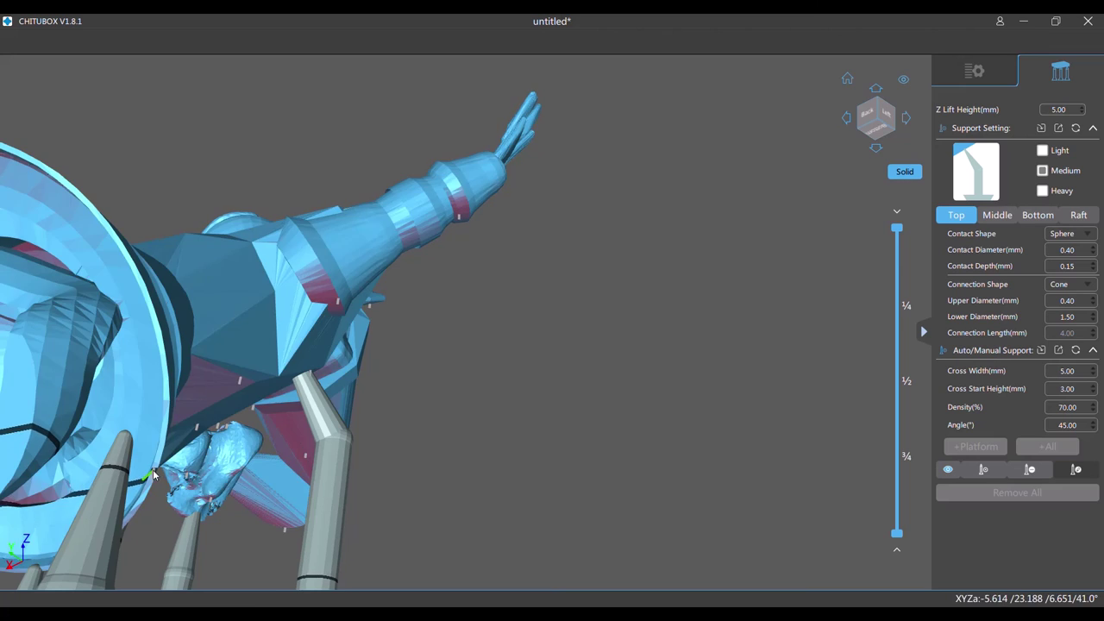
pyautogui.scroll(-3, 130, 457)
pyautogui.moveTo(324, 435); pyautogui.dragTo(292, 433)
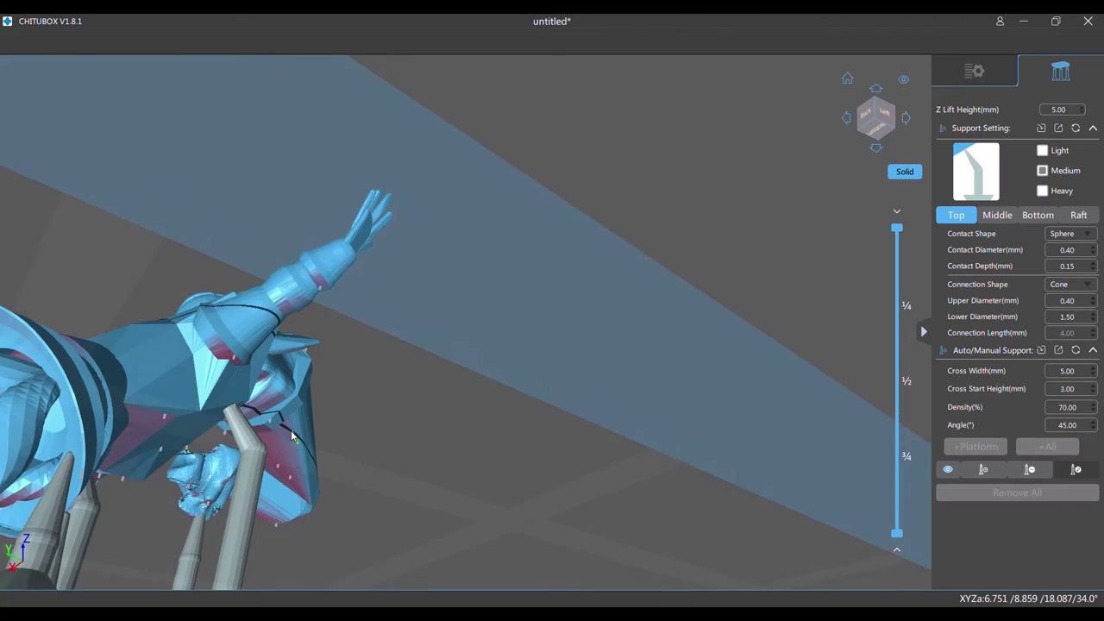
pyautogui.moveTo(129, 443); pyautogui.dragTo(264, 406)
pyautogui.scroll(3, 406, 418)
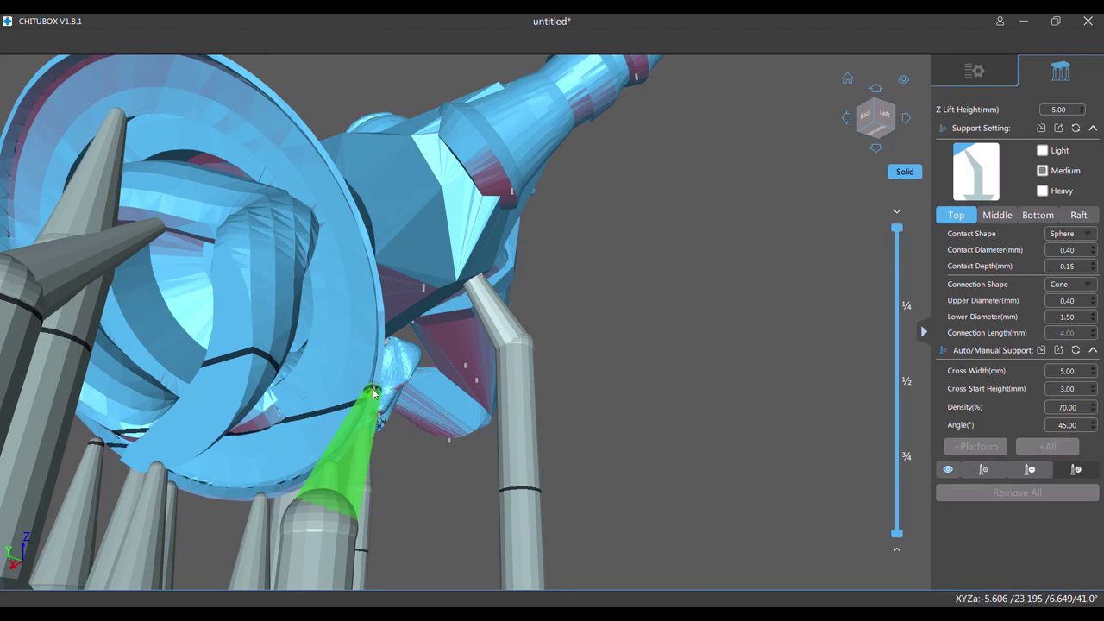
pyautogui.click(371, 391)
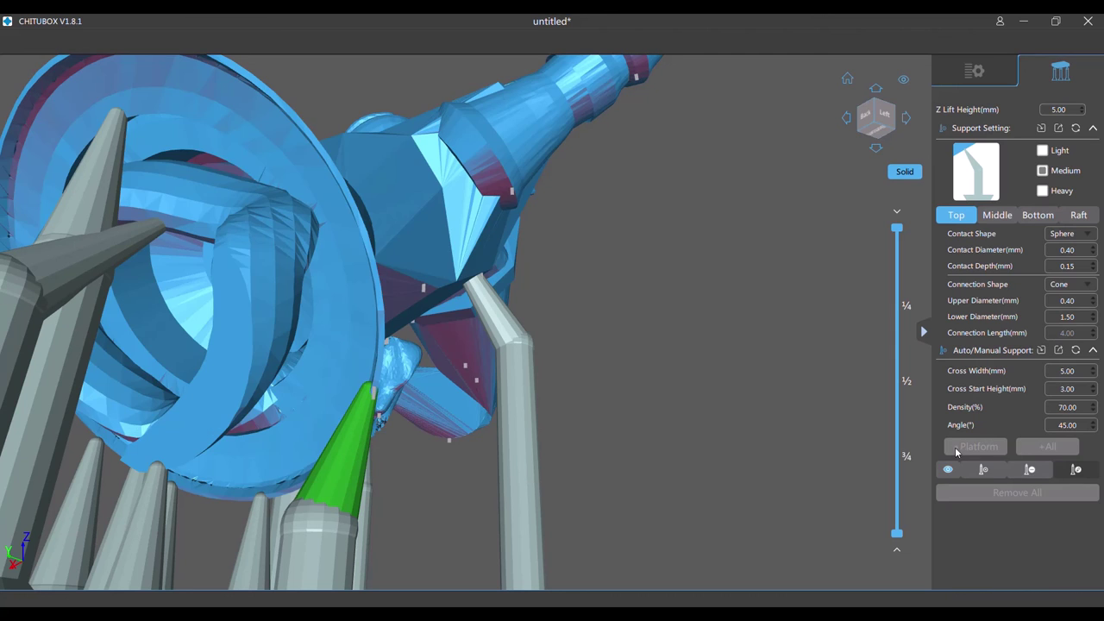
# Switch back to adding supports and place medium supports under the overhanging faces and lower edge of the torso.
pyautogui.click(983, 472)
pyautogui.moveTo(540, 371); pyautogui.dragTo(448, 399)
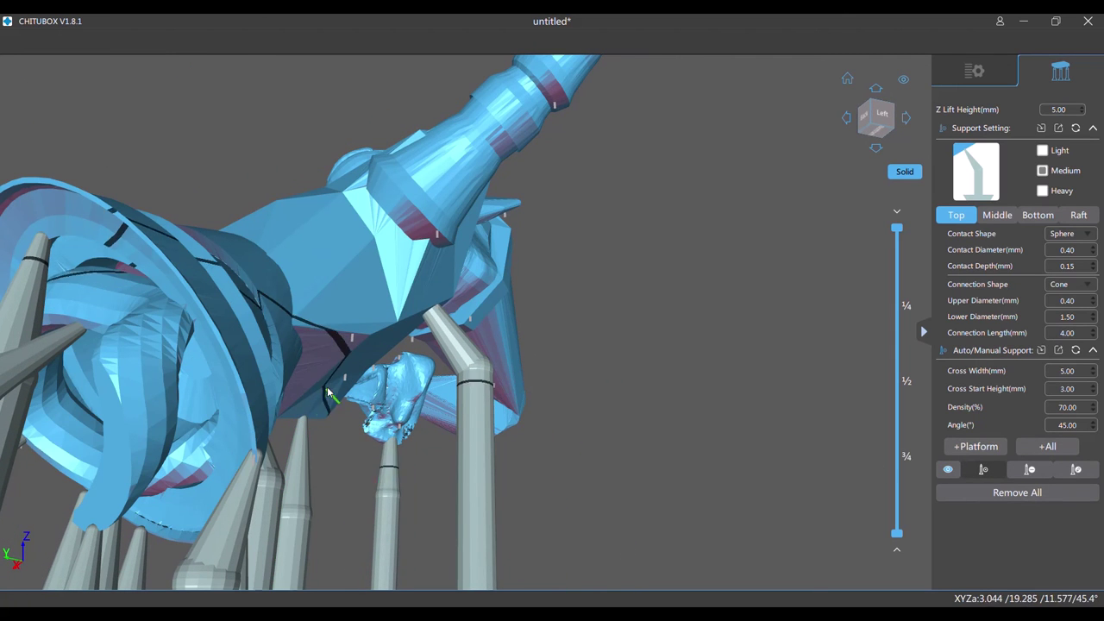
pyautogui.moveTo(345, 377); pyautogui.dragTo(302, 405)
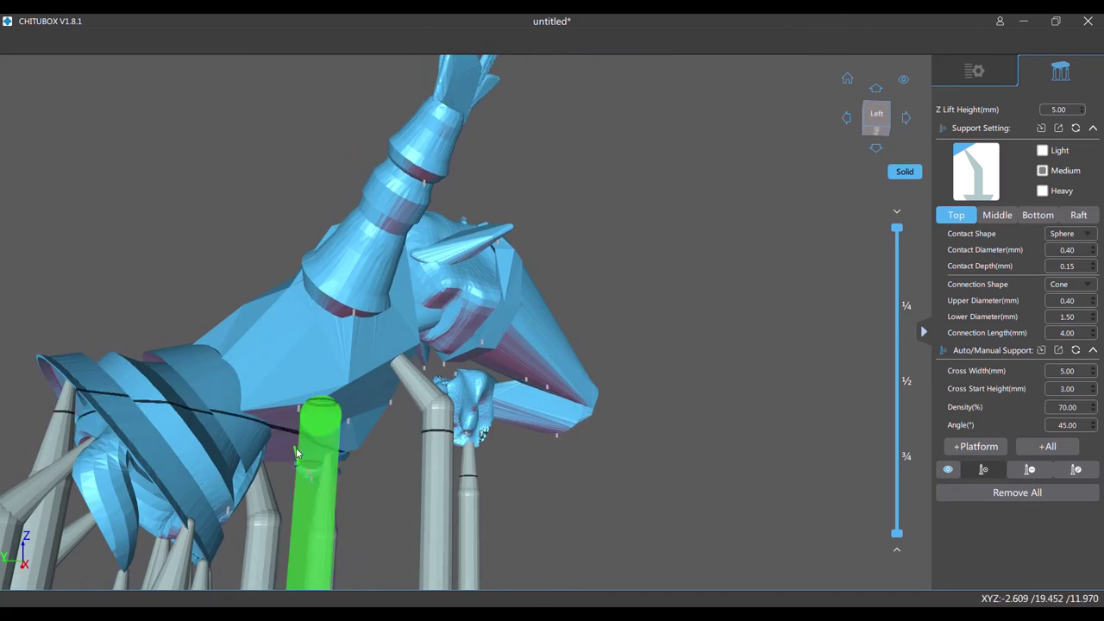
pyautogui.scroll(5, 295, 450)
pyautogui.scroll(-5, 442, 478)
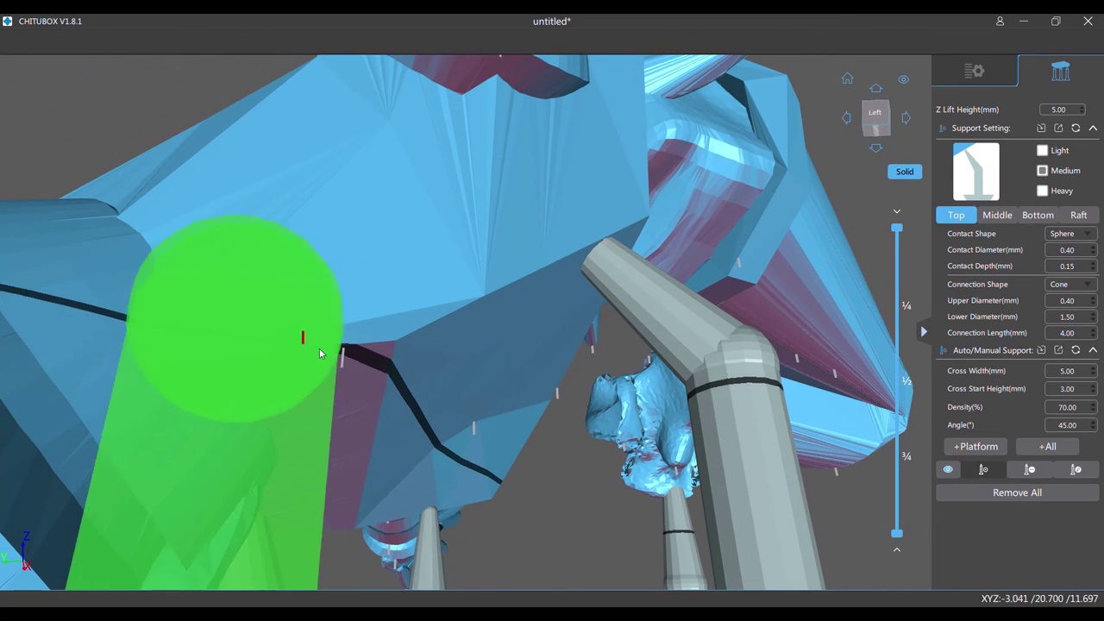
pyautogui.click(343, 360)
pyautogui.click(478, 422)
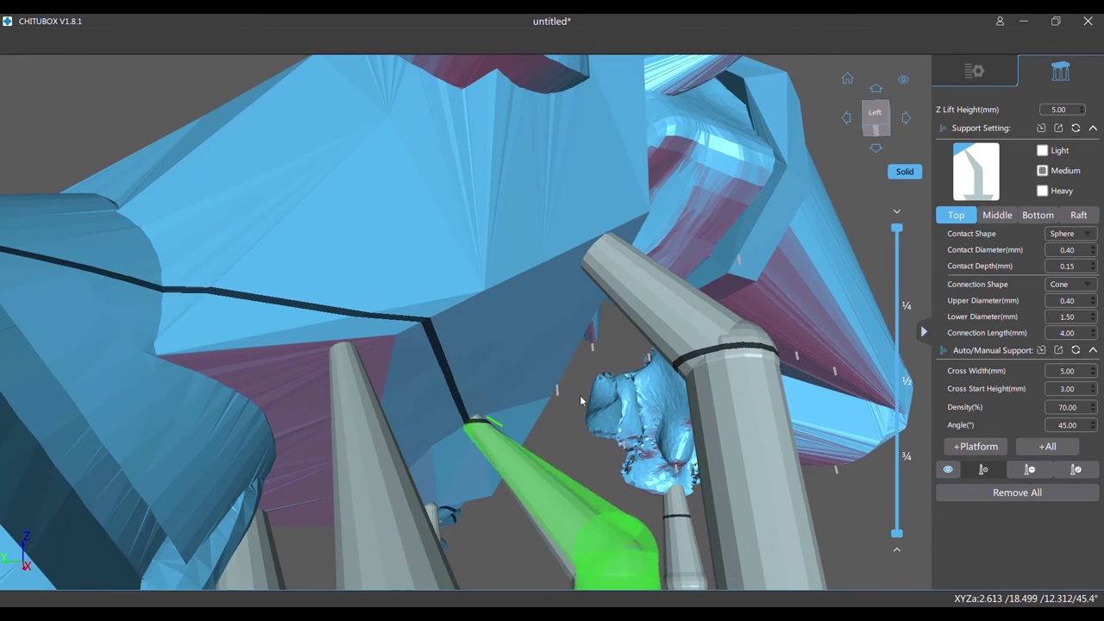
# Add medium supports under the overhanging sleeve rings of the raised arm.
pyautogui.scroll(-4, 544, 393)
pyautogui.moveTo(582, 400); pyautogui.dragTo(525, 401)
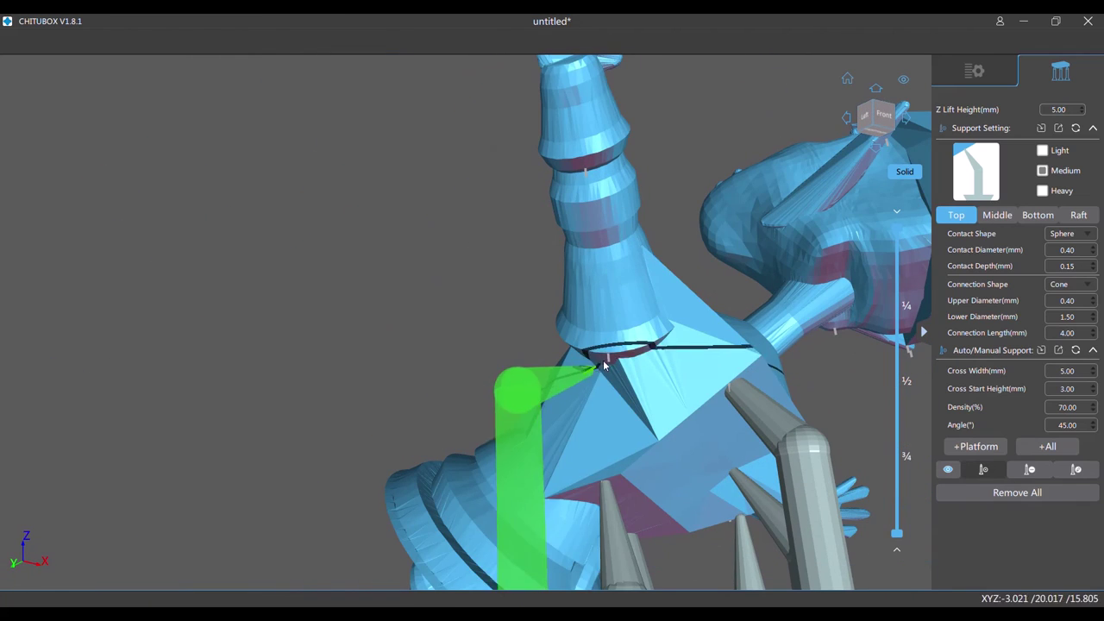
pyautogui.scroll(-3, 712, 389)
pyautogui.scroll(3, 783, 408)
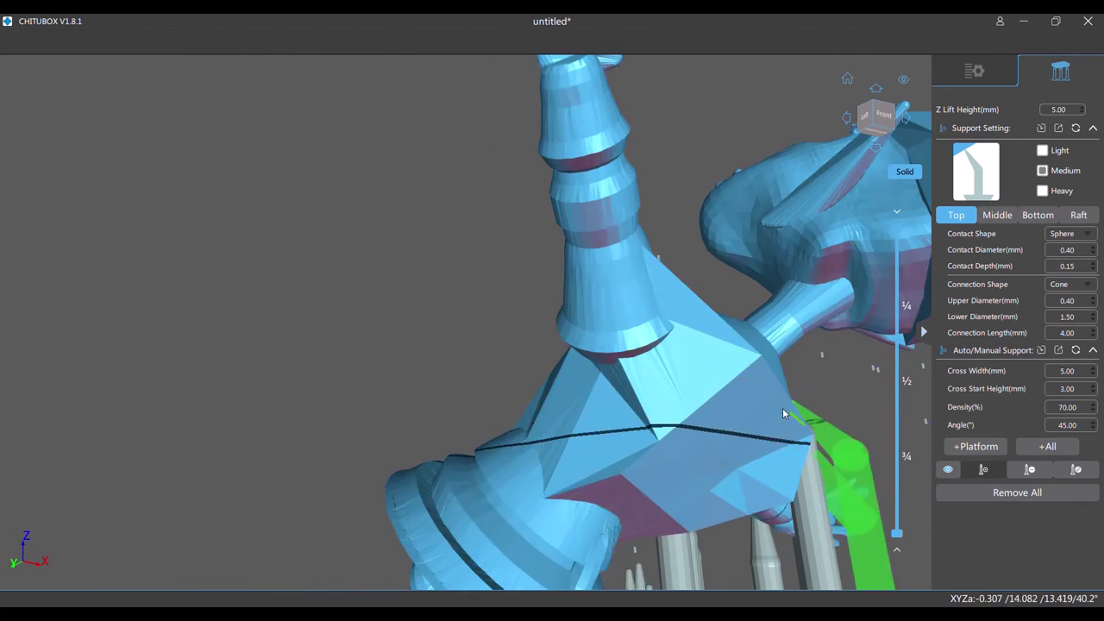
pyautogui.scroll(-3, 783, 408)
pyautogui.scroll(5, 666, 269)
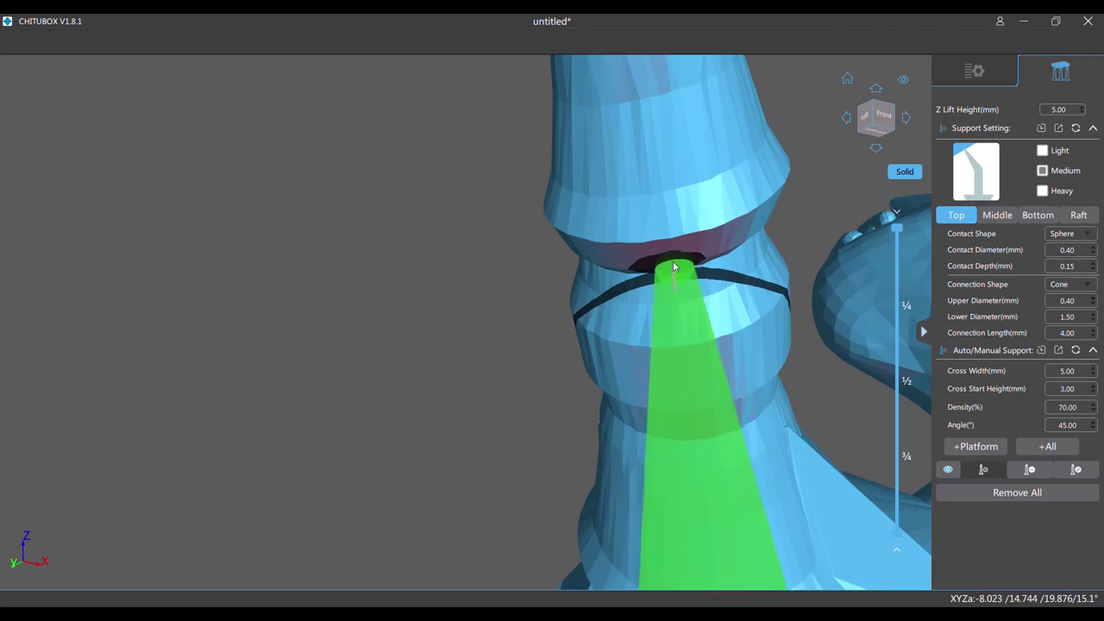
pyautogui.click(674, 267)
# Add medium supports under the lower arm's upper sleeve, forearm ring and wrist cuff, and under its lowest fingertip.
pyautogui.scroll(-4, 742, 341)
pyautogui.moveTo(880, 406); pyautogui.dragTo(646, 294)
pyautogui.scroll(5, 452, 332)
pyautogui.scroll(-3, 431, 341)
pyautogui.moveTo(276, 321); pyautogui.dragTo(442, 369)
pyautogui.scroll(-4, 407, 268)
pyautogui.scroll(6, 418, 330)
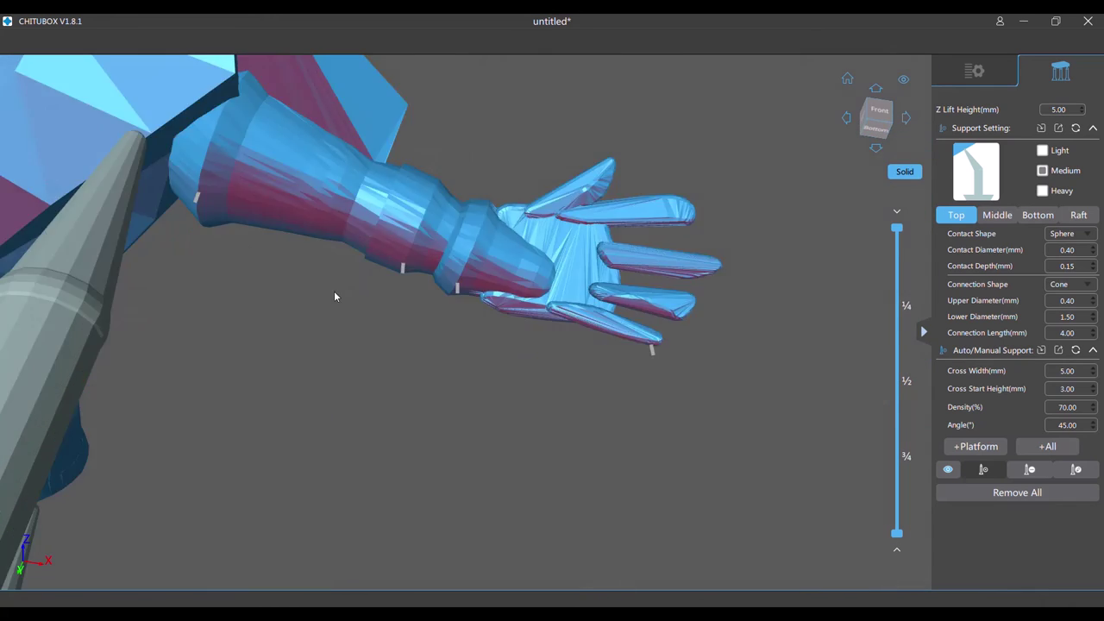
pyautogui.moveTo(335, 296); pyautogui.dragTo(96, 142)
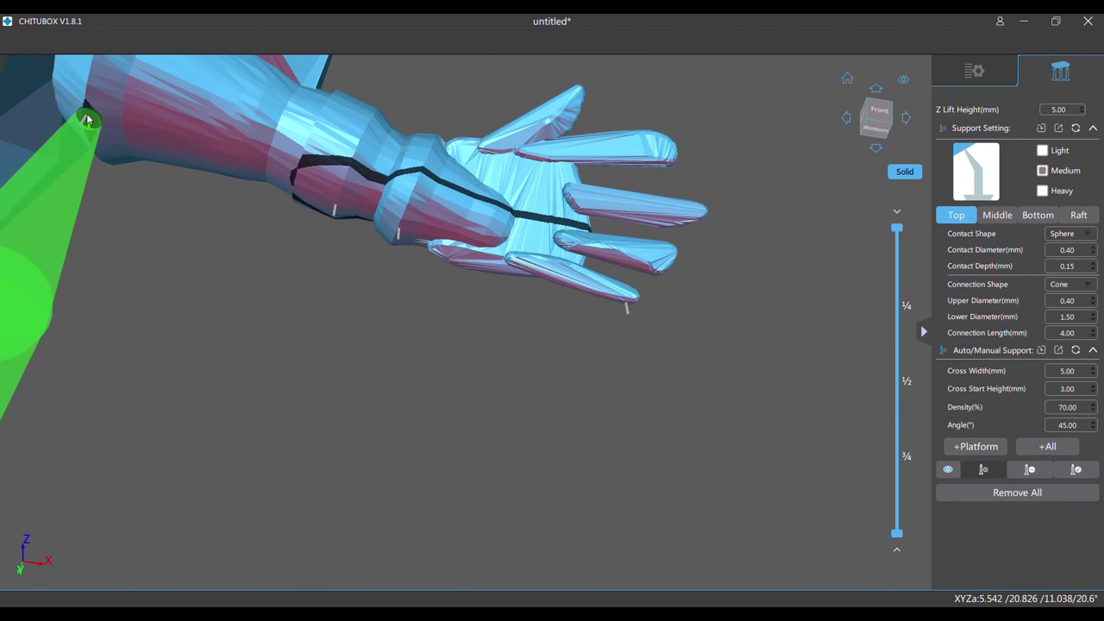
pyautogui.click(87, 119)
pyautogui.click(336, 205)
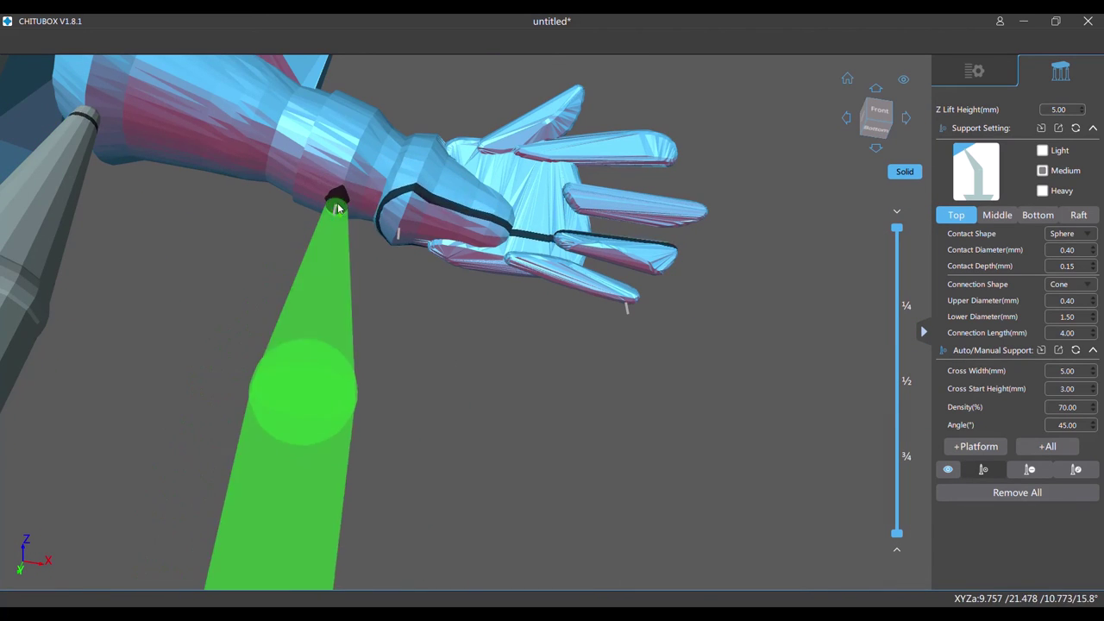
pyautogui.click(419, 242)
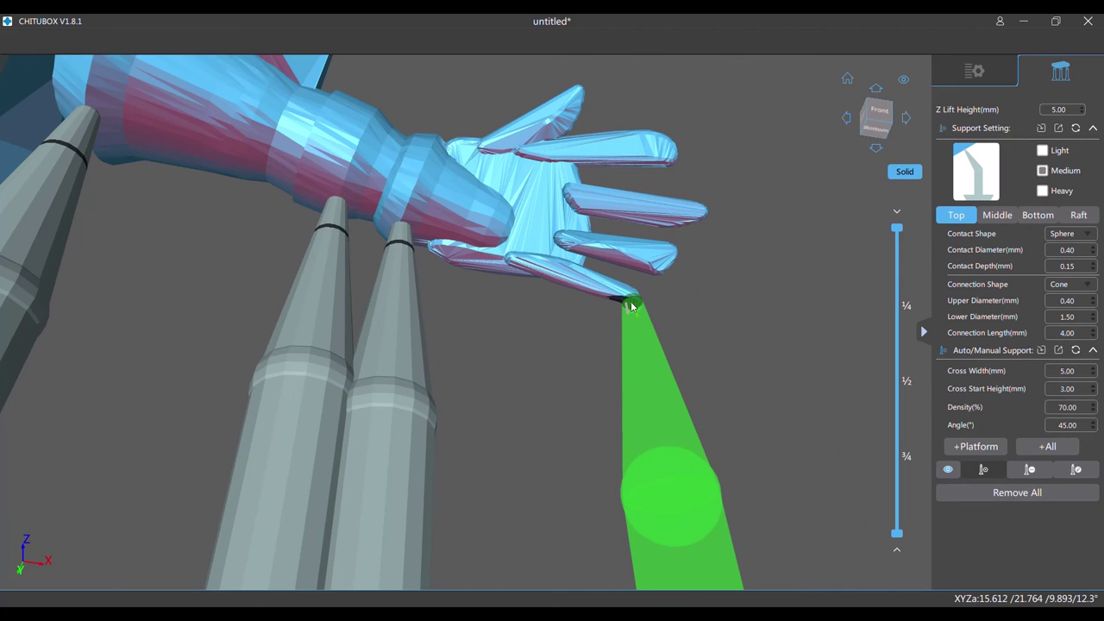
pyautogui.scroll(-4, 454, 300)
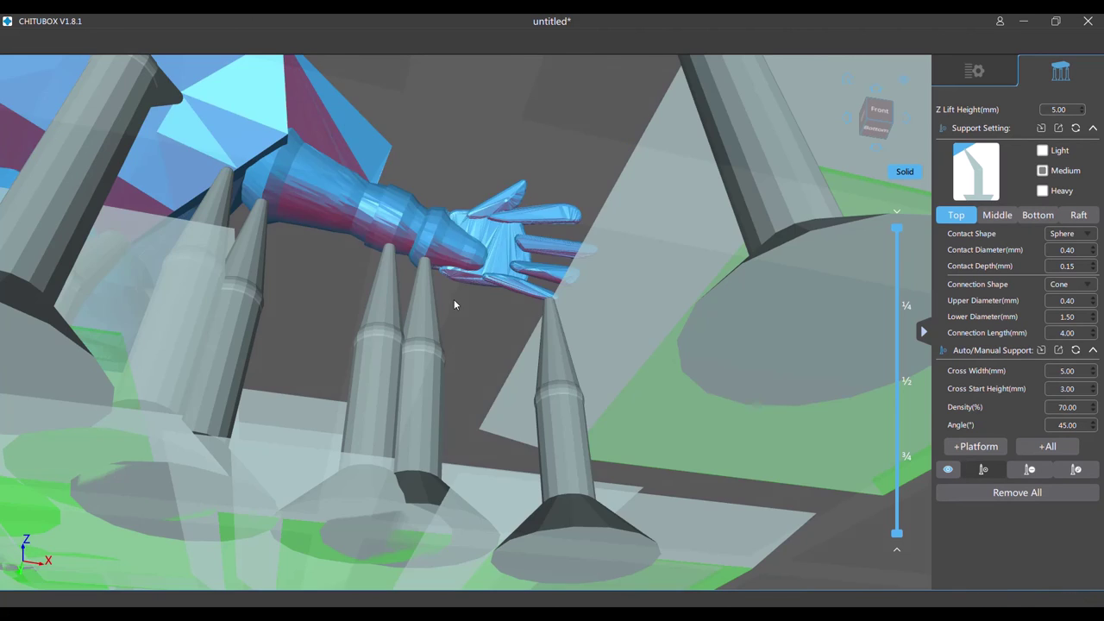
pyautogui.scroll(-3, 500, 212)
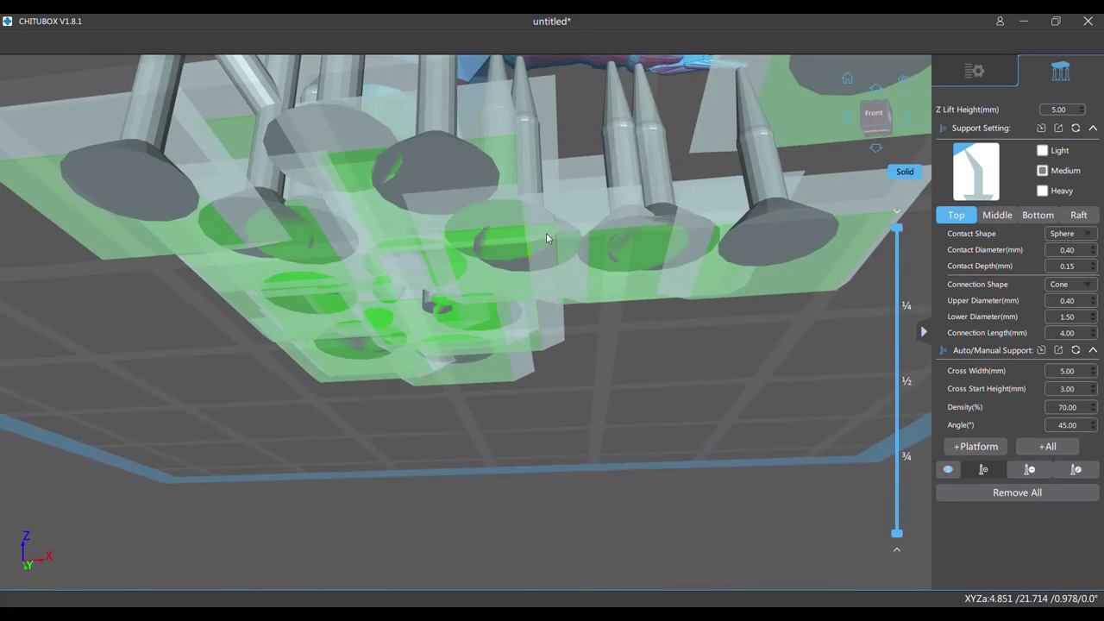